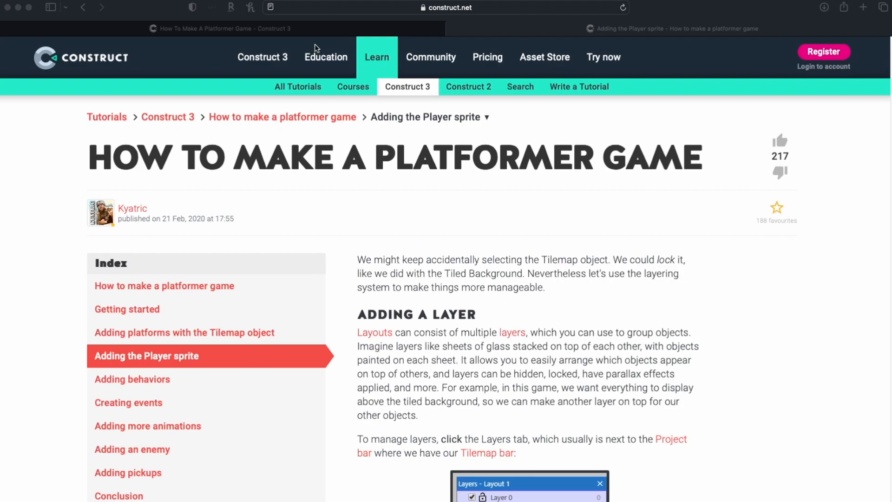
Step: Read through the "Adding the Player sprite" tutorial page, covering layers, sprite insertion, the origin point and the walk and idle animations
{"action": "left_click", "coordinate": [309, 31]}
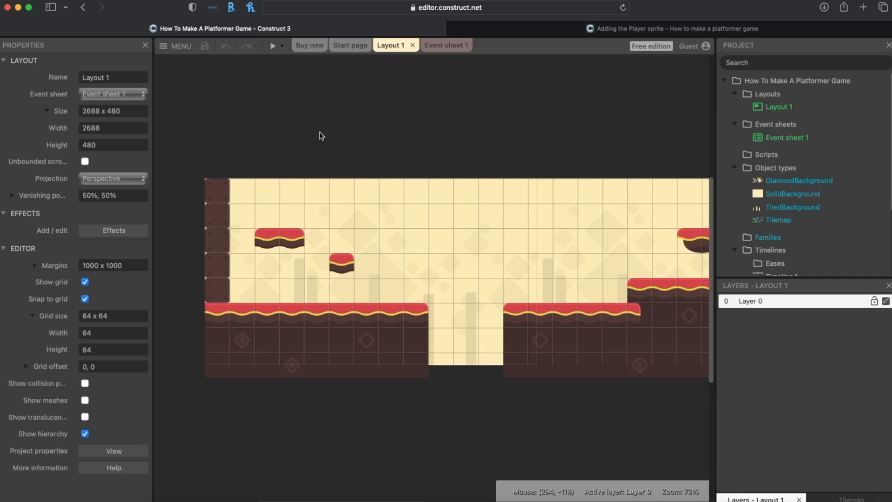
{"action": "left_click", "coordinate": [567, 31]}
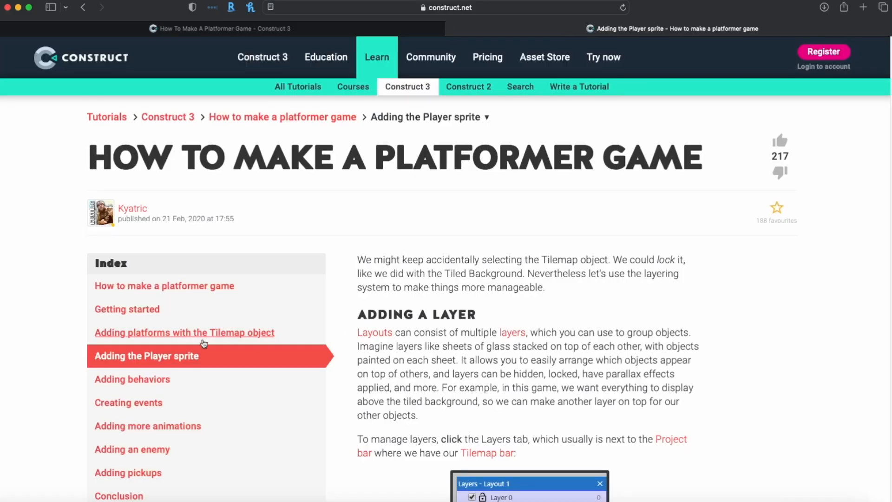
{"action": "scroll", "coordinate": [439, 309], "scroll_direction": "down", "scroll_amount": 3}
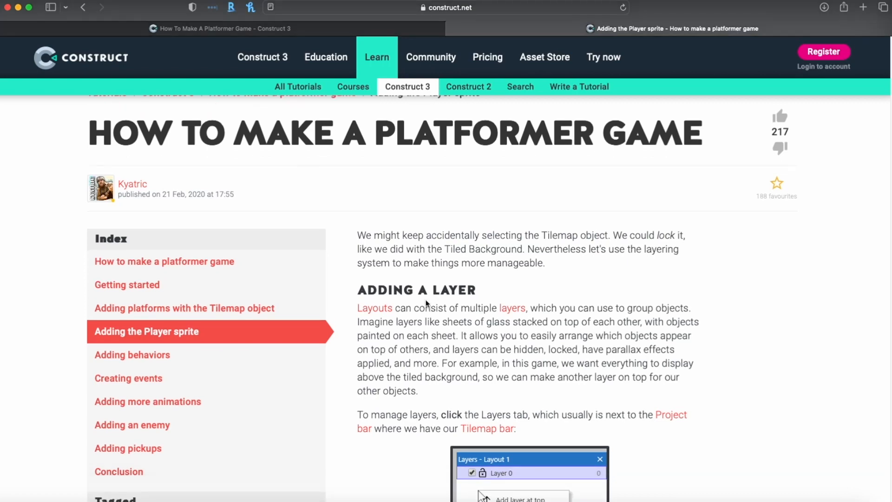
{"action": "scroll", "coordinate": [456, 289], "scroll_direction": "down", "scroll_amount": 5}
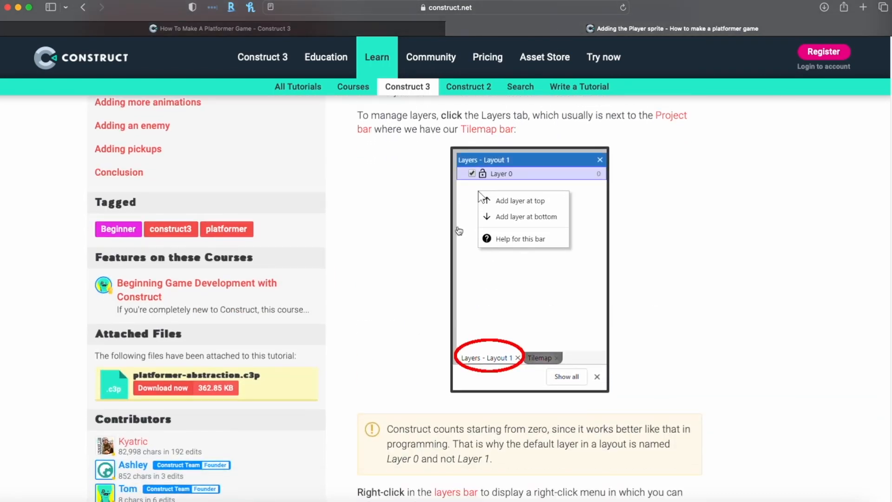
{"action": "scroll", "coordinate": [537, 198], "scroll_direction": "up", "scroll_amount": 2}
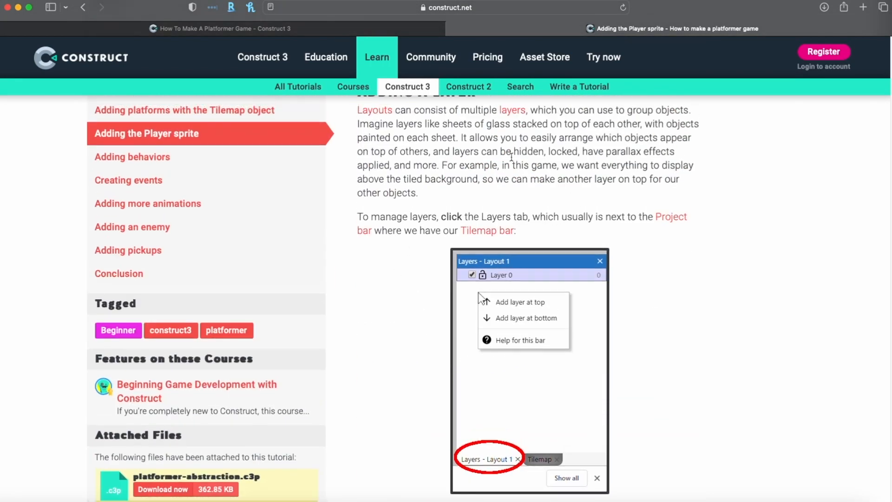
{"action": "scroll", "coordinate": [438, 257], "scroll_direction": "down", "scroll_amount": 12}
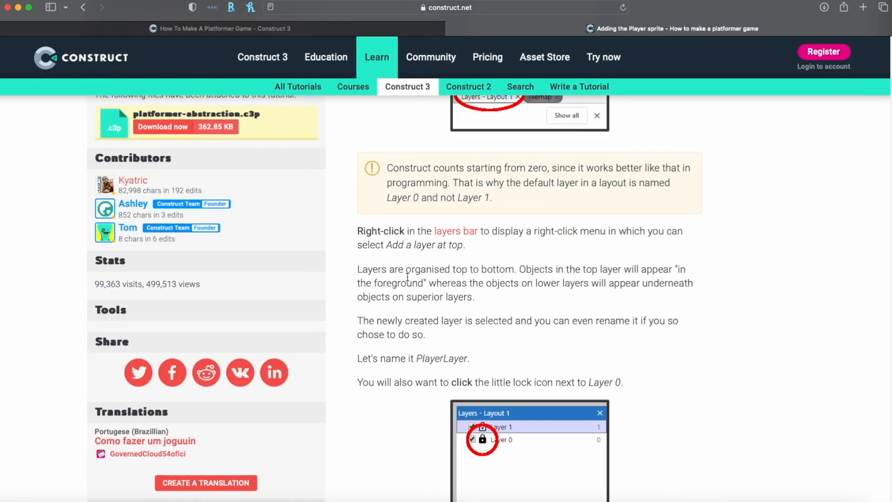
{"action": "scroll", "coordinate": [407, 277], "scroll_direction": "down", "scroll_amount": 15}
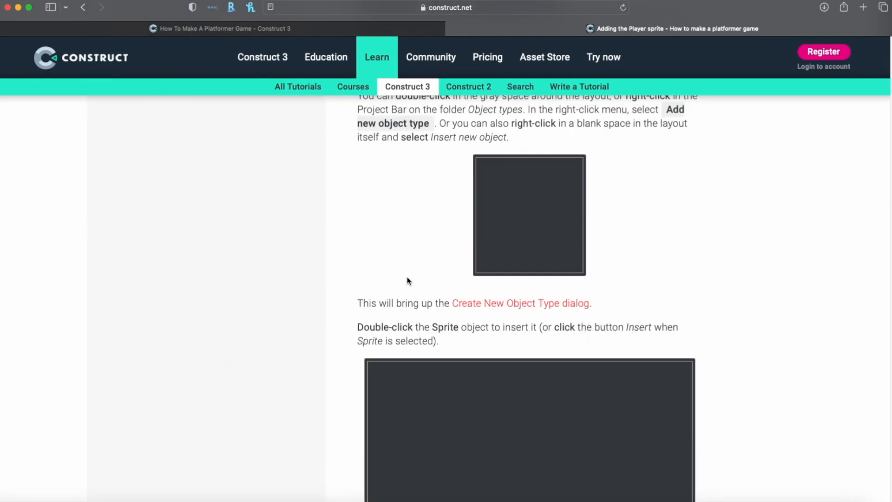
{"action": "scroll", "coordinate": [408, 282], "scroll_direction": "down", "scroll_amount": 5}
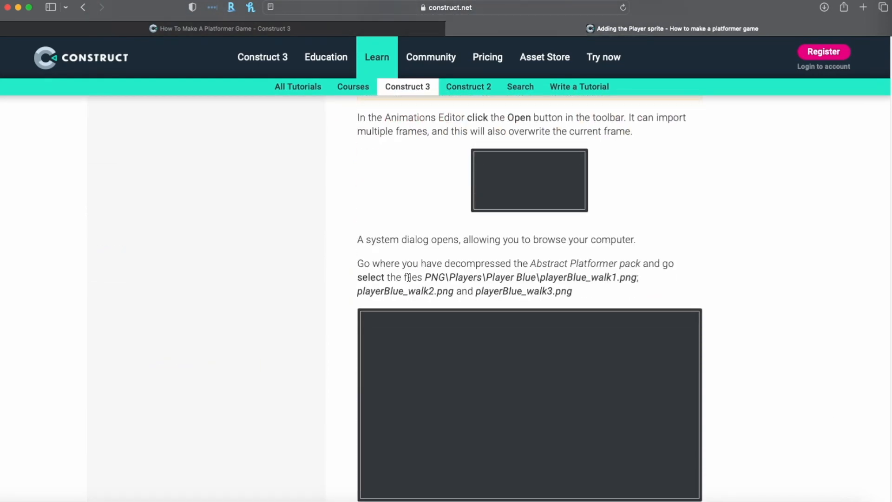
{"action": "scroll", "coordinate": [475, 267], "scroll_direction": "down", "scroll_amount": 8}
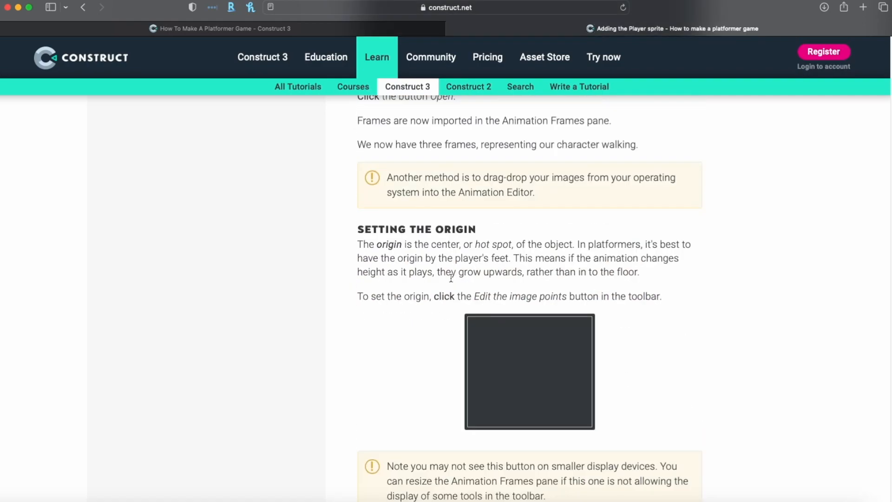
{"action": "scroll", "coordinate": [445, 280], "scroll_direction": "down", "scroll_amount": 15}
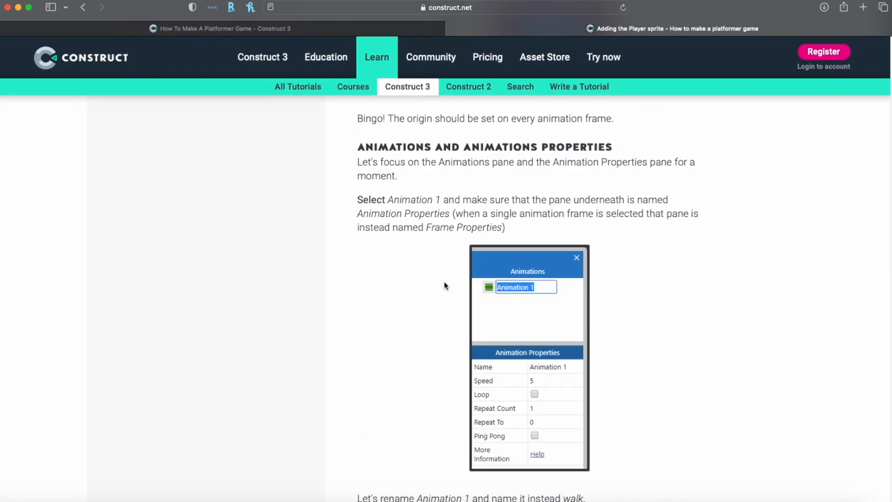
{"action": "scroll", "coordinate": [445, 281], "scroll_direction": "down", "scroll_amount": 15}
{"action": "scroll", "coordinate": [445, 282], "scroll_direction": "up", "scroll_amount": 9}
{"action": "scroll", "coordinate": [478, 325], "scroll_direction": "down", "scroll_amount": 2}
{"action": "scroll", "coordinate": [483, 336], "scroll_direction": "down", "scroll_amount": 7}
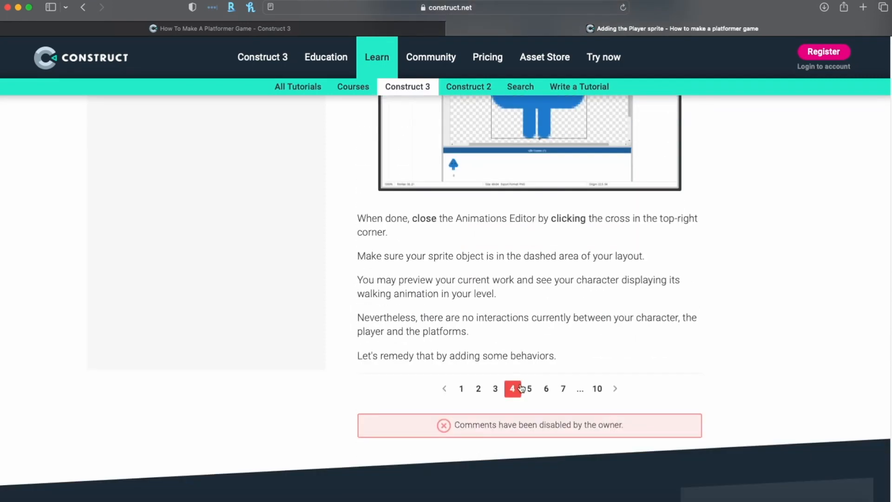
Step: Open the tutorial's "Adding behaviors" page and read its introduction to the Platform behavior
{"action": "left_click", "coordinate": [526, 389]}
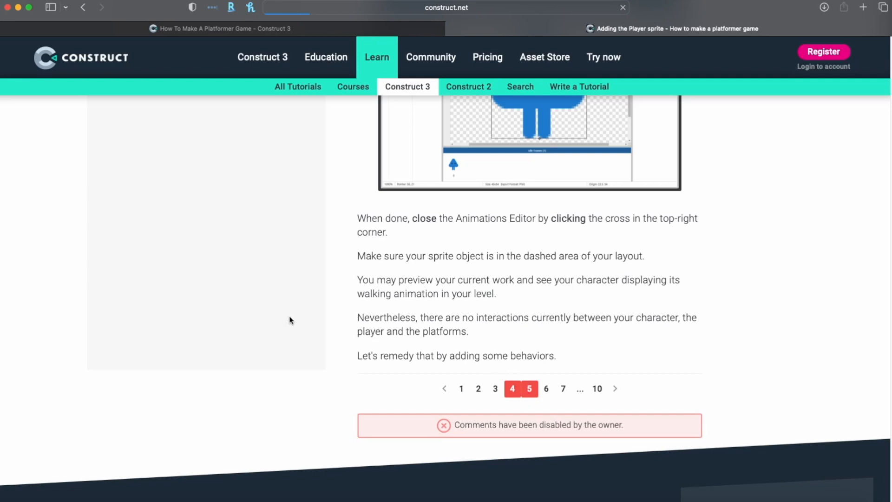
{"action": "scroll", "coordinate": [291, 320], "scroll_direction": "up", "scroll_amount": 5}
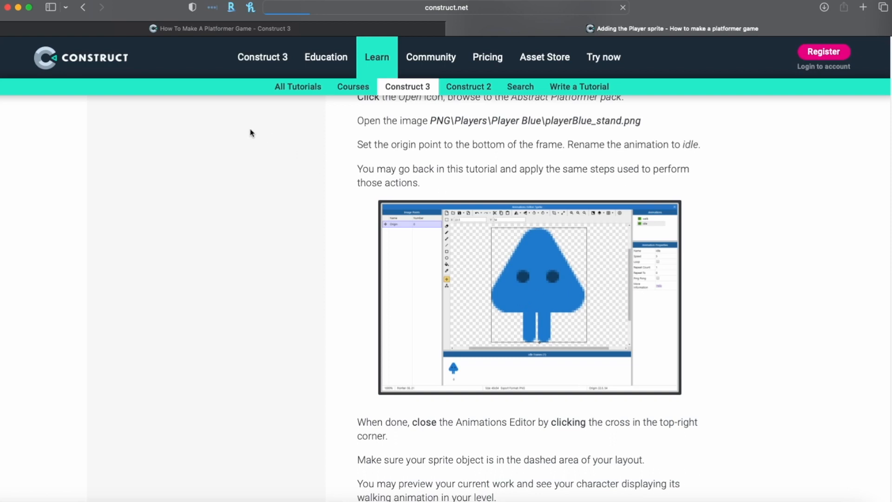
{"action": "left_click", "coordinate": [505, 8]}
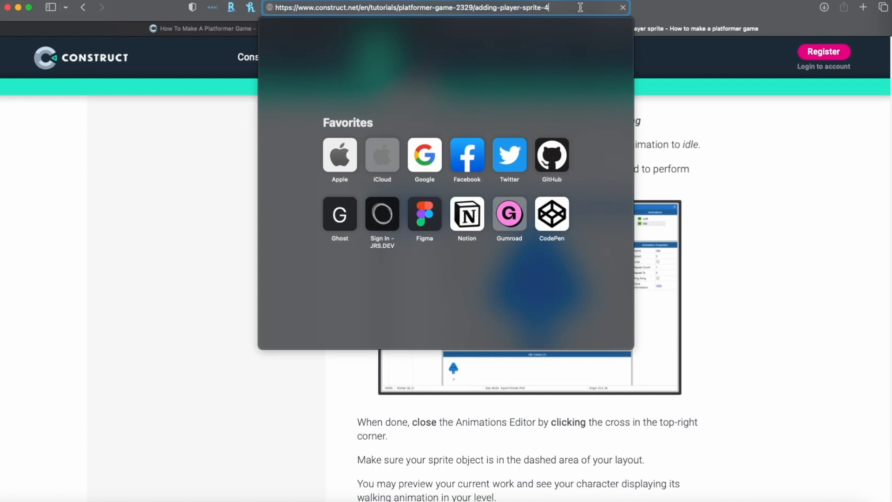
{"action": "key", "text": "Return"}
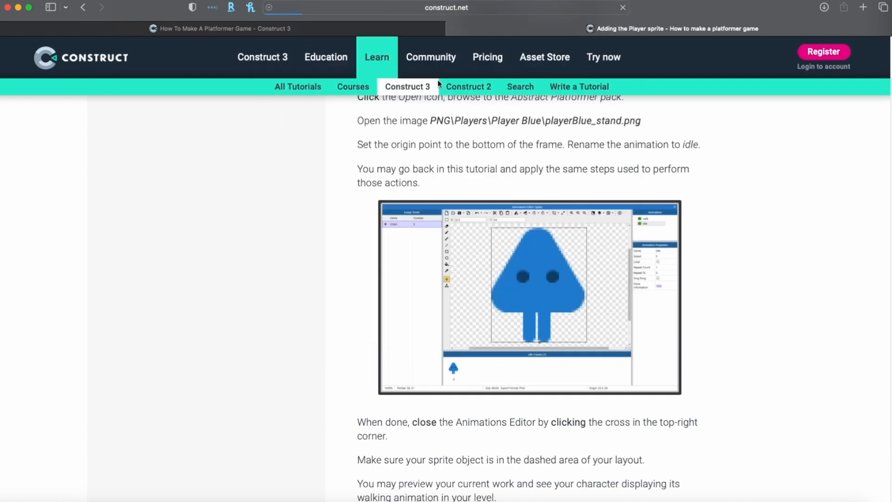
{"action": "scroll", "coordinate": [310, 196], "scroll_direction": "up", "scroll_amount": 5}
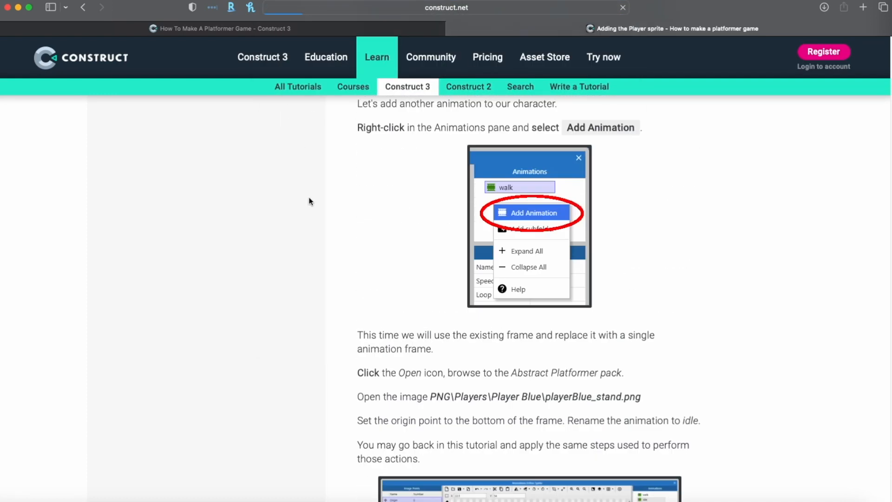
{"action": "scroll", "coordinate": [310, 201], "scroll_direction": "up", "scroll_amount": 15}
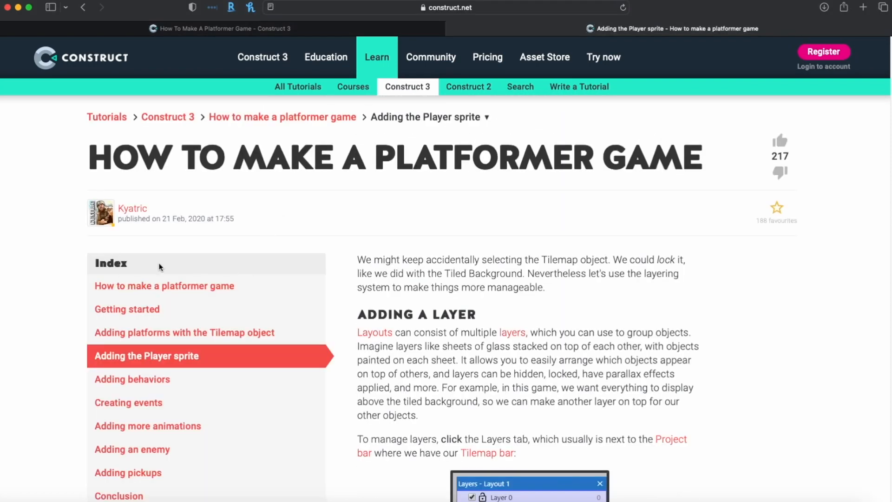
{"action": "left_click", "coordinate": [135, 378]}
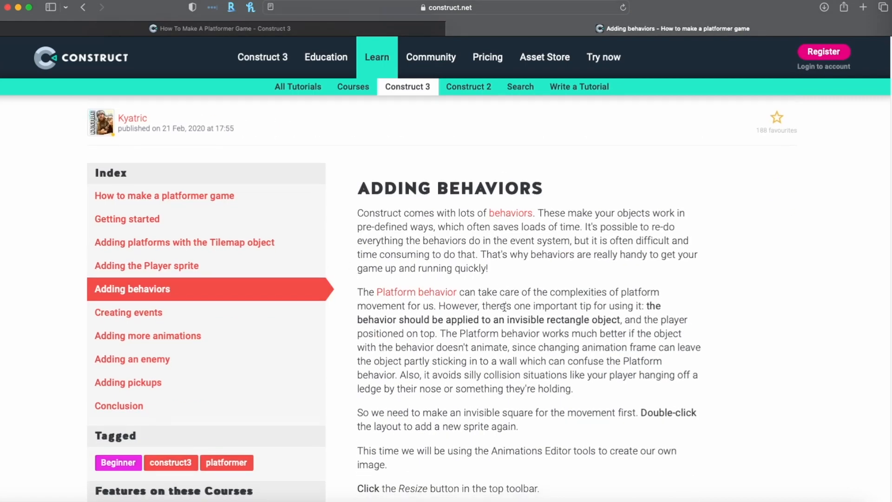
{"action": "scroll", "coordinate": [511, 304], "scroll_direction": "down", "scroll_amount": 1}
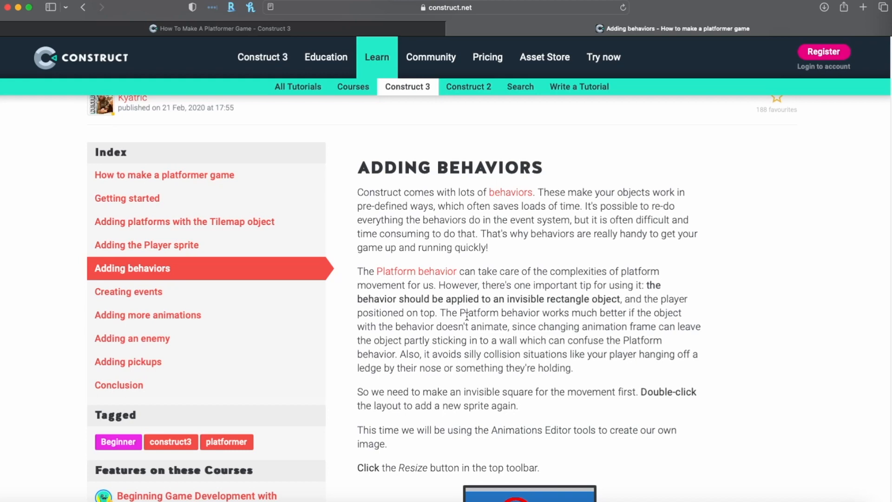
{"action": "scroll", "coordinate": [413, 151], "scroll_direction": "up", "scroll_amount": 3}
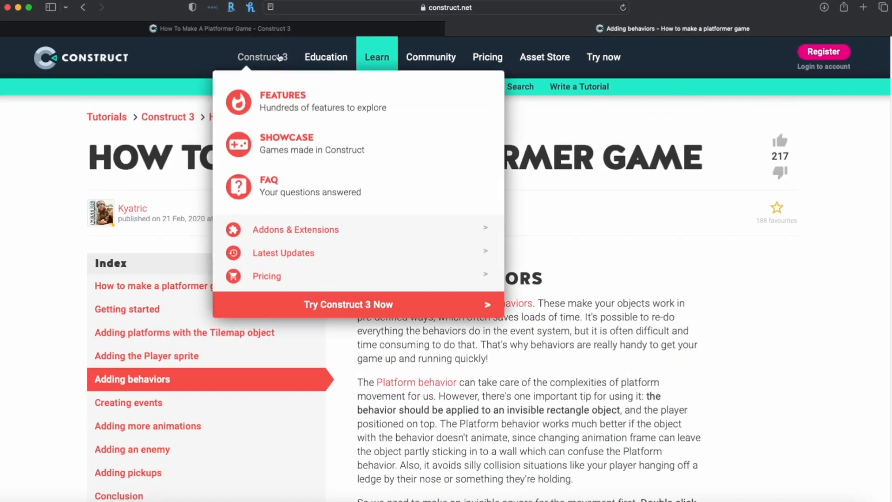
Step: Switch to the Construct 3 editor, insert a Sprite object named PlayerBox and place it in the blank area above Layout 1
{"action": "left_click", "coordinate": [301, 33]}
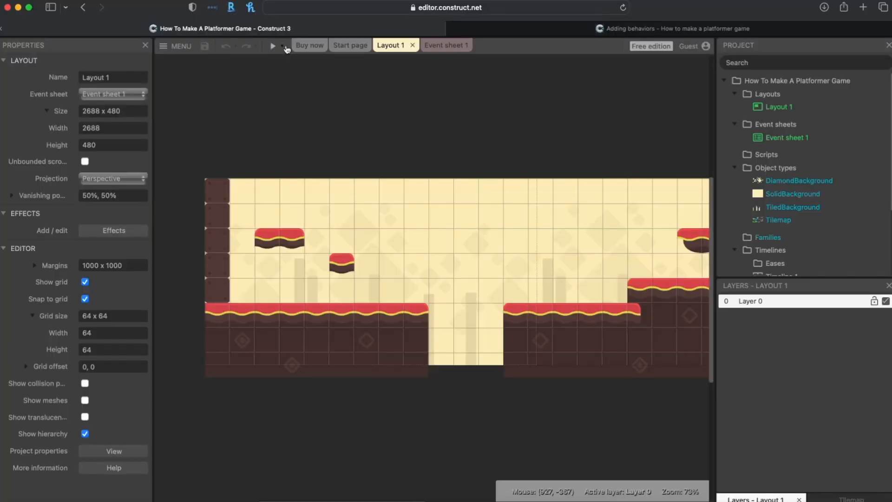
{"action": "right_click", "coordinate": [346, 134]}
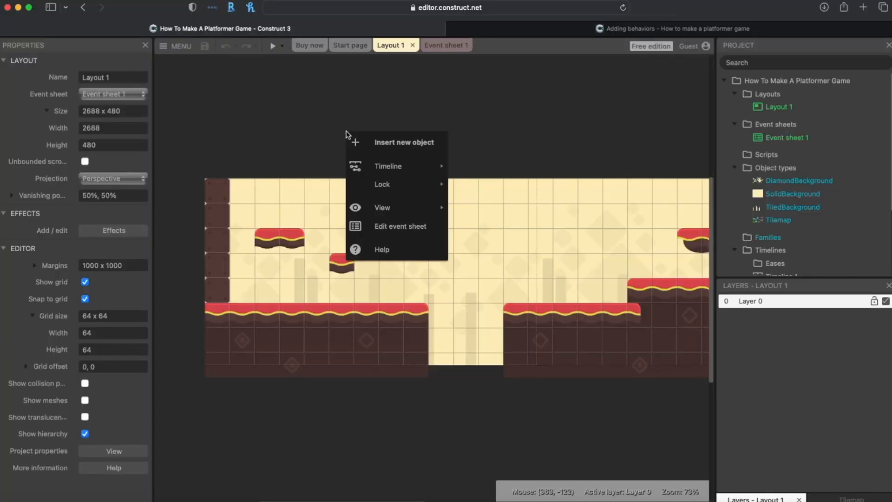
{"action": "left_click", "coordinate": [412, 150]}
{"action": "scroll", "coordinate": [377, 232], "scroll_direction": "down", "scroll_amount": 4}
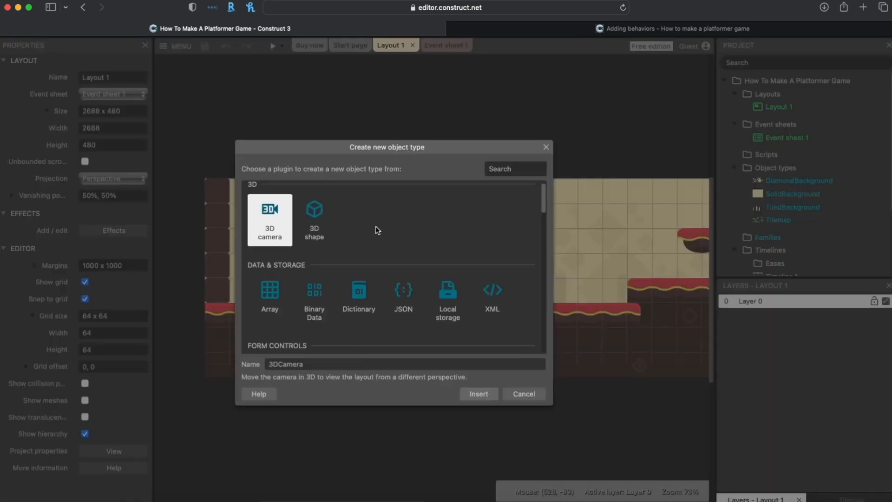
{"action": "scroll", "coordinate": [378, 231], "scroll_direction": "down", "scroll_amount": 2}
{"action": "left_click", "coordinate": [402, 292]}
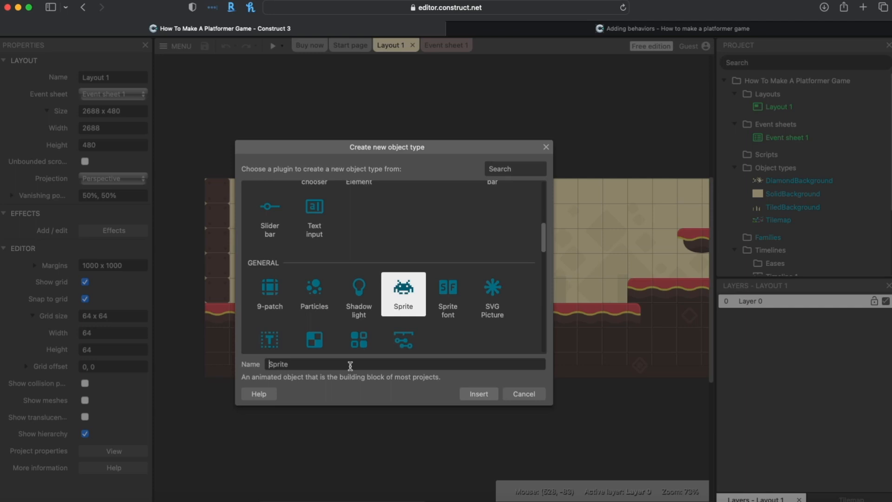
{"action": "triple_click", "coordinate": [350, 364]}
{"action": "type", "text": "PlayerBox"}
{"action": "left_click", "coordinate": [478, 394]}
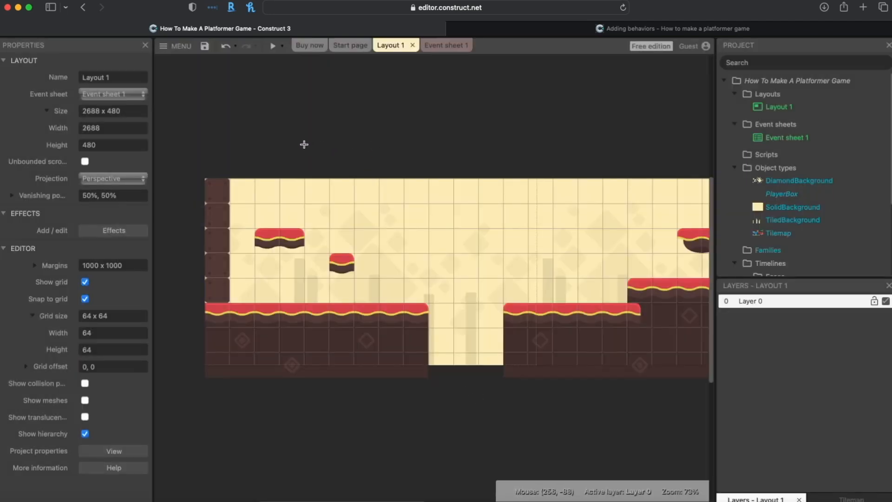
{"action": "left_click", "coordinate": [300, 141]}
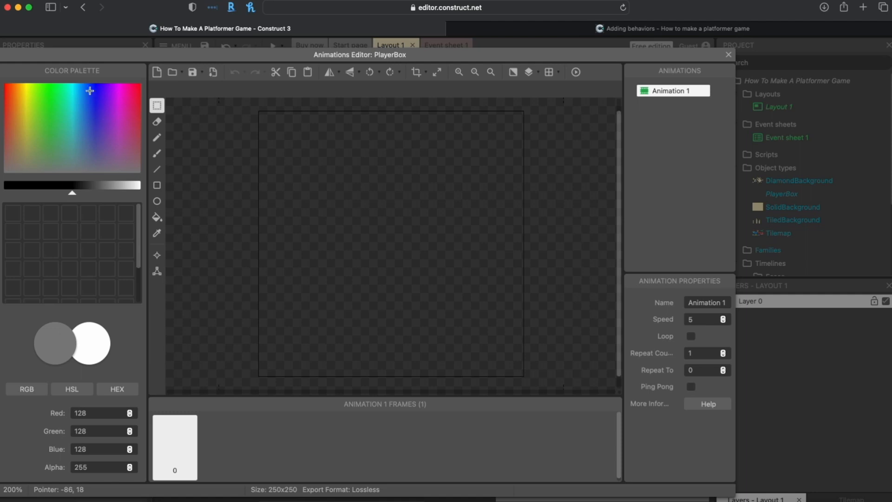
Step: Fill the entire PlayerBox image with green (RGB 38, 216, 44)
{"action": "left_click", "coordinate": [52, 110]}
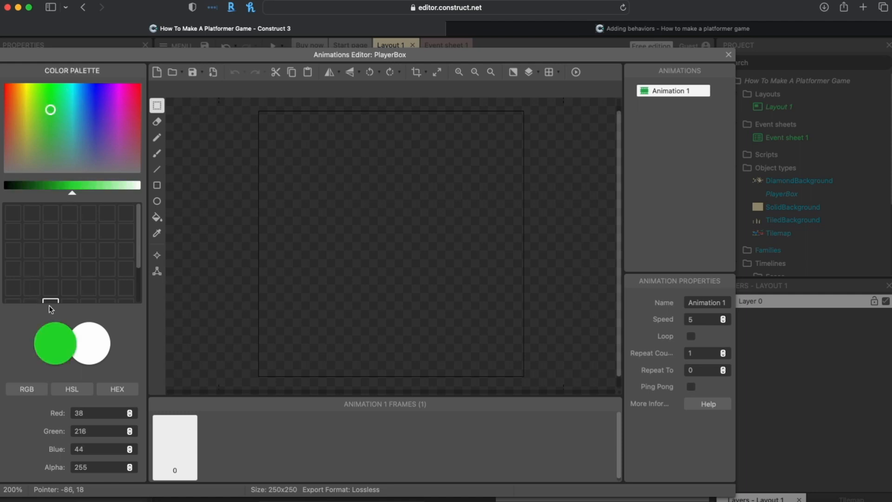
{"action": "left_click", "coordinate": [156, 221]}
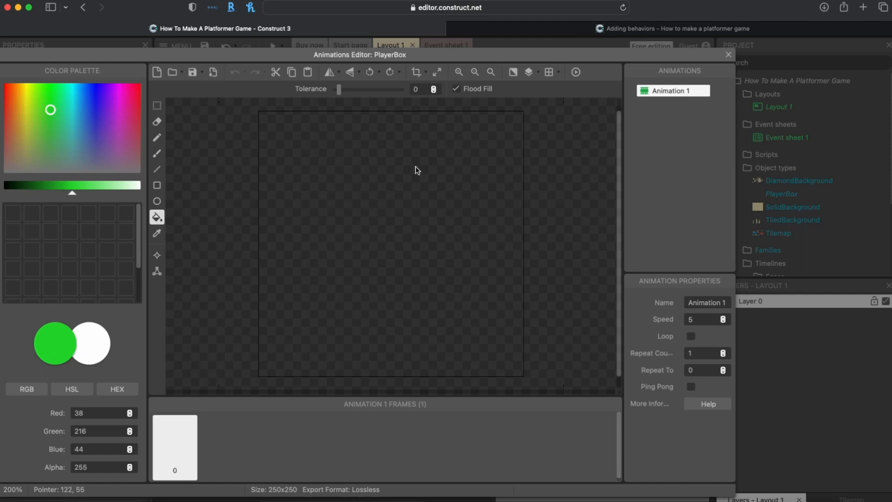
{"action": "left_click", "coordinate": [393, 210]}
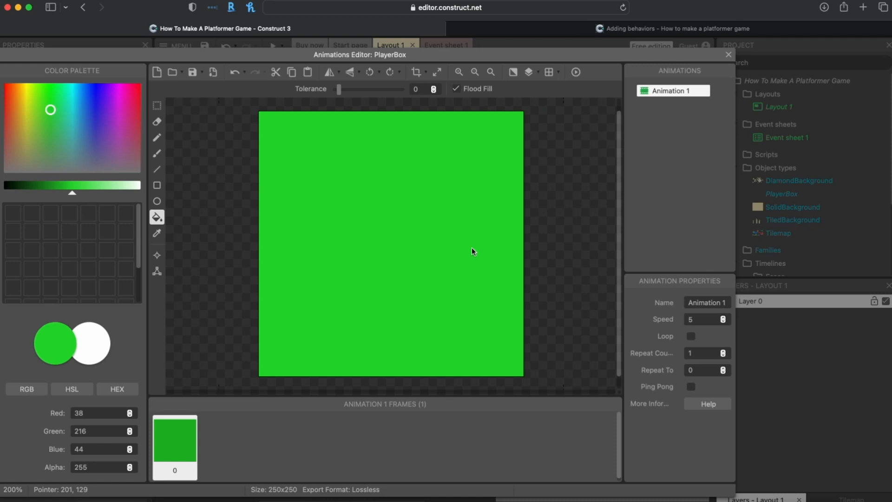
Step: Resize the PlayerBox image canvas to 64 x 64 pixels and close the Animations Editor
{"action": "left_click", "coordinate": [438, 74]}
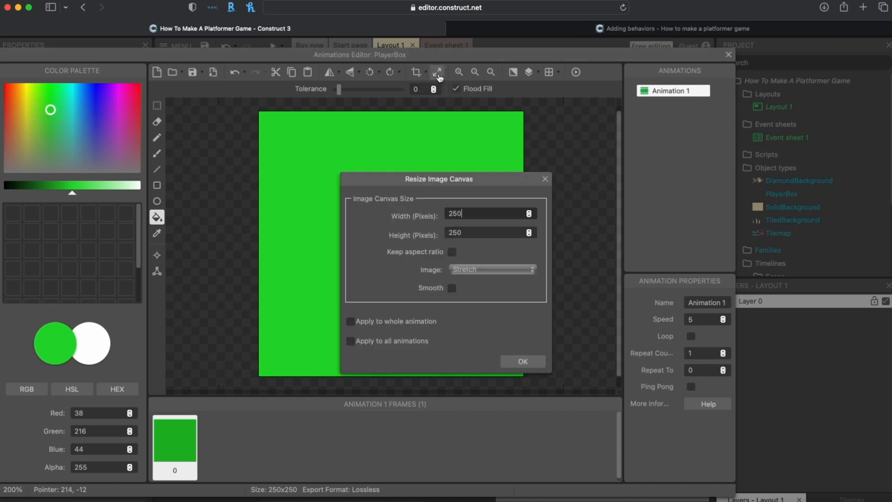
{"action": "left_click_drag", "start_coordinate": [460, 213], "coordinate": [437, 213]}
{"action": "type", "text": "64"}
{"action": "key", "text": "Tab"}
{"action": "type", "text": "6"}
{"action": "left_click", "coordinate": [522, 362]}
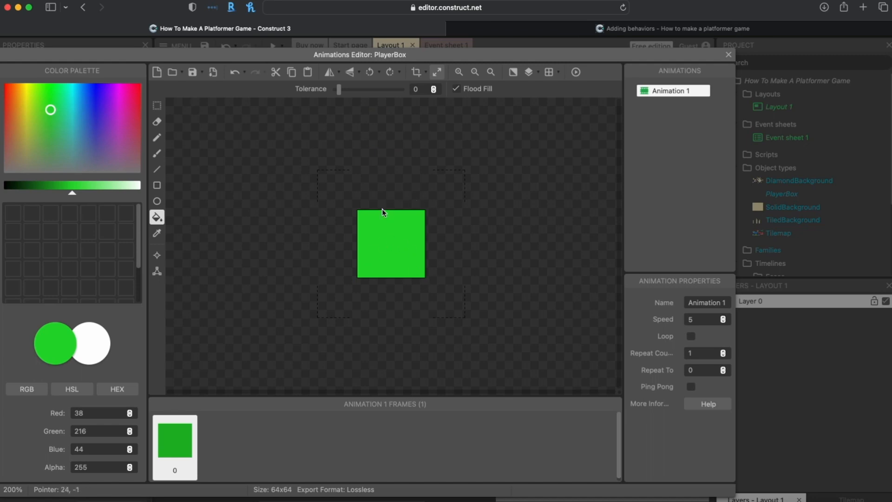
{"action": "left_click", "coordinate": [728, 55]}
Step: Move the PlayerBox sprite to position 256, -64 and rotate it clockwise to about 59.5°
{"action": "left_click_drag", "start_coordinate": [307, 134], "coordinate": [292, 156]}
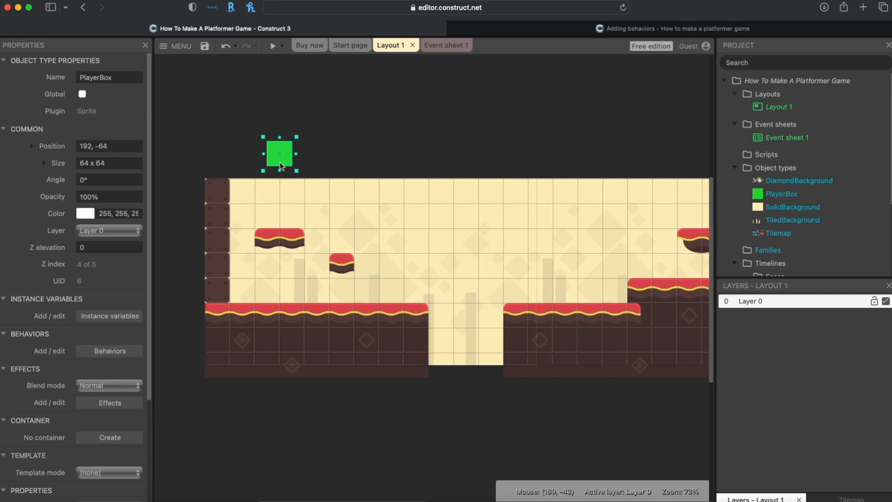
{"action": "left_click_drag", "start_coordinate": [289, 163], "coordinate": [307, 153]}
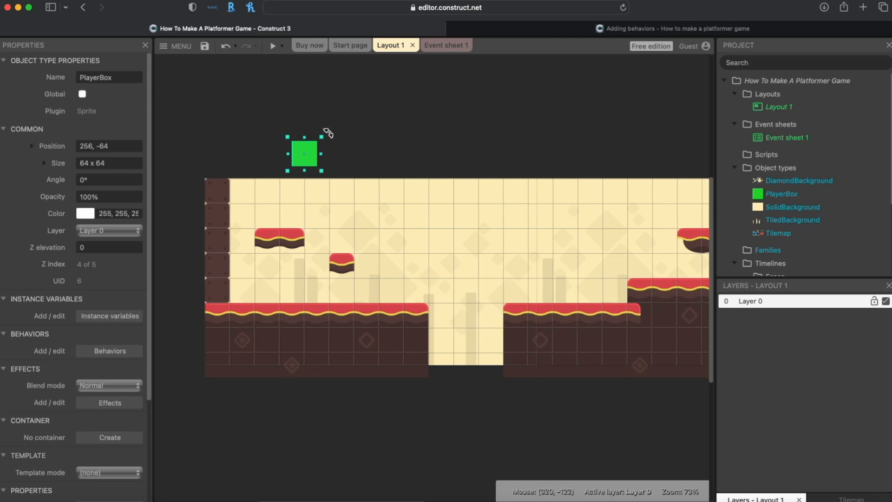
{"action": "left_click_drag", "start_coordinate": [328, 133], "coordinate": [358, 176]}
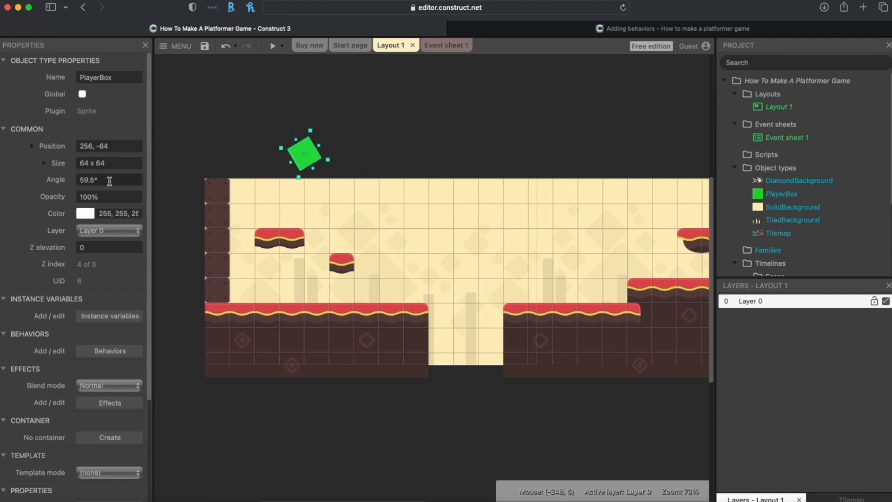
Step: Straighten the PlayerBox sprite by setting its angle to 0°
{"action": "left_click", "coordinate": [108, 181]}
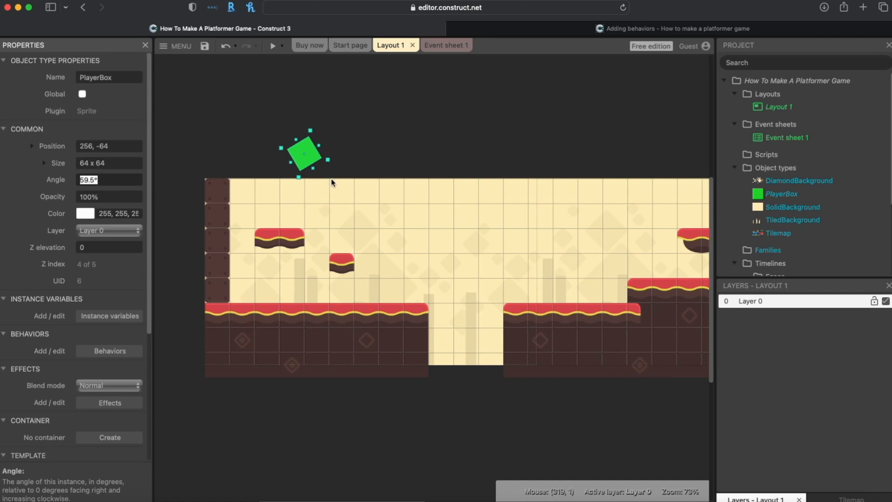
{"action": "left_click_drag", "start_coordinate": [333, 161], "coordinate": [320, 178]}
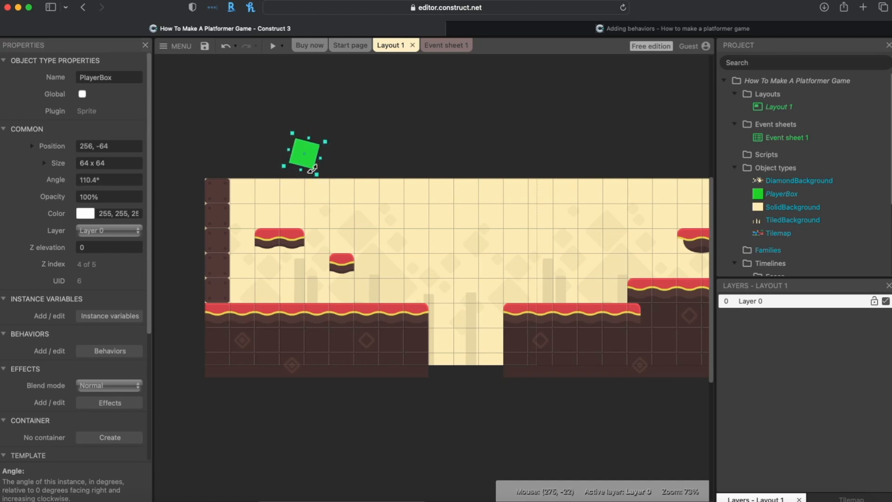
{"action": "left_click", "coordinate": [123, 179]}
{"action": "double_click", "coordinate": [123, 178]}
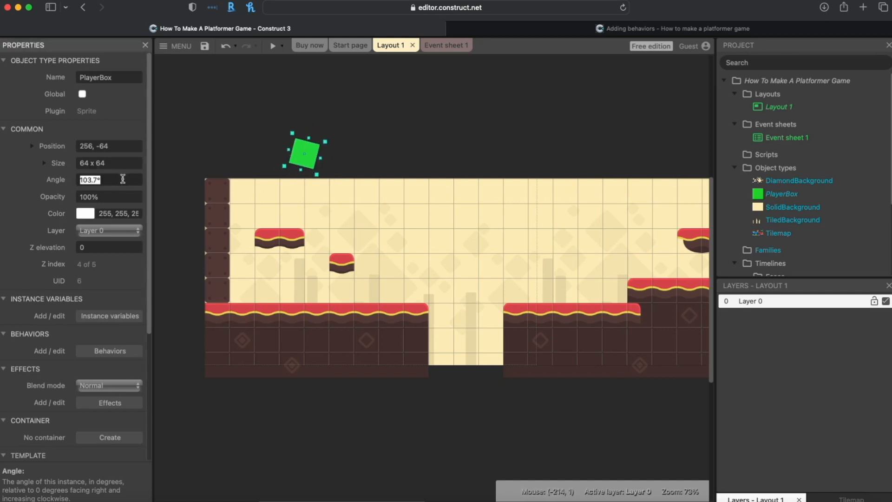
{"action": "type", "text": "0"}
{"action": "key", "text": "Tab"}
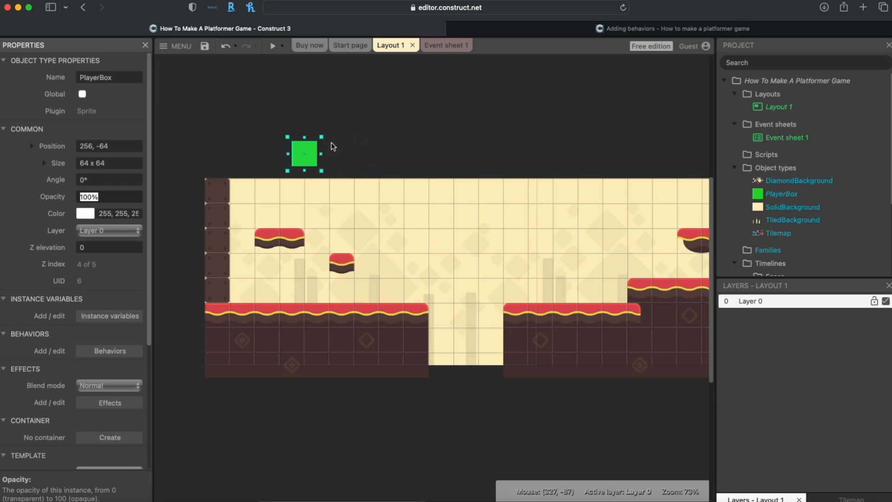
Step: Move the PlayerBox sprite into the level and back above it to 256, -128, and reset its angle to 0°
{"action": "mouse_move", "coordinate": [323, 138]}
{"action": "left_mouse_down"}
{"action": "mouse_move", "coordinate": [328, 148]}
{"action": "mouse_move", "coordinate": [323, 124]}
{"action": "mouse_move", "coordinate": [340, 143]}
{"action": "mouse_move", "coordinate": [335, 136]}
{"action": "left_mouse_up"}
{"action": "left_click_drag", "start_coordinate": [310, 163], "coordinate": [385, 267]}
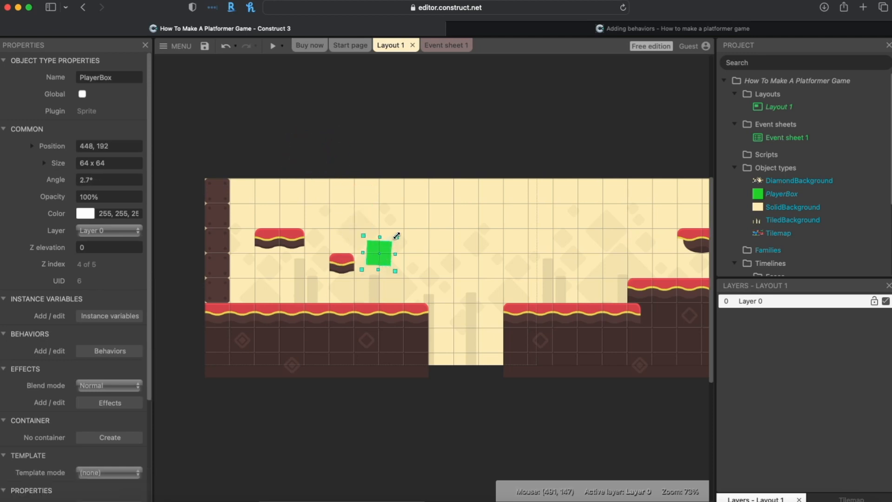
{"action": "left_click_drag", "start_coordinate": [404, 227], "coordinate": [303, 136]}
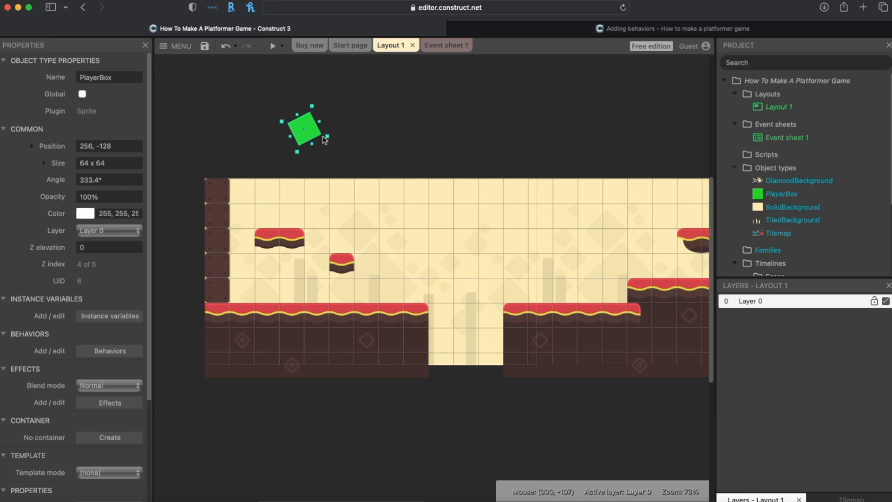
{"action": "left_click", "coordinate": [123, 178]}
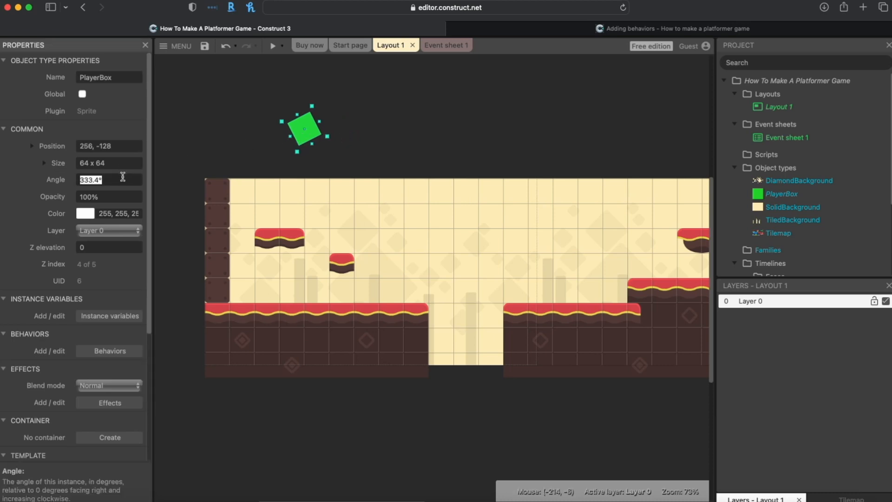
{"action": "type", "text": "0"}
{"action": "key", "text": "Tab"}
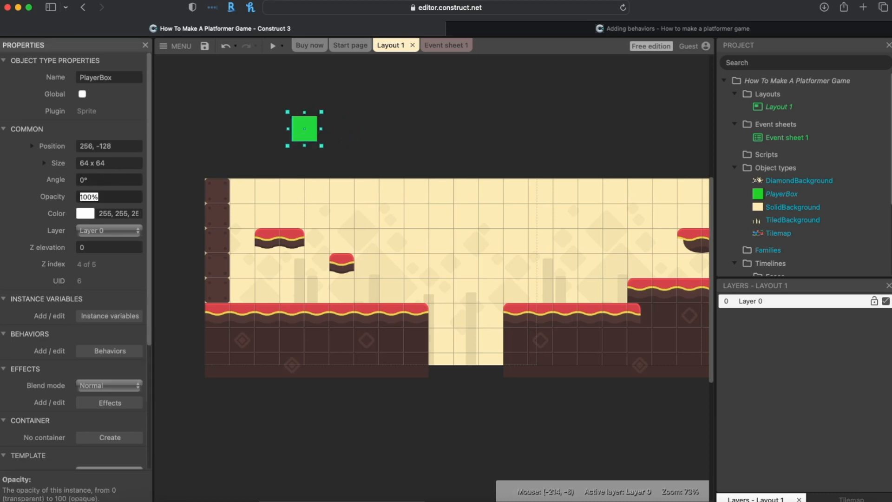
Step: Open the PlayerBox image for editing and show its collision polygon, followed by its origin point
{"action": "double_click", "coordinate": [308, 138]}
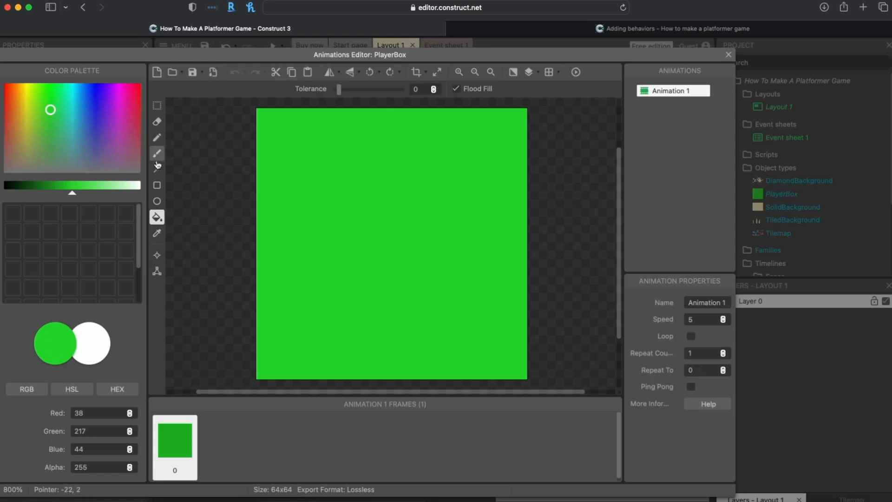
{"action": "left_click", "coordinate": [157, 271]}
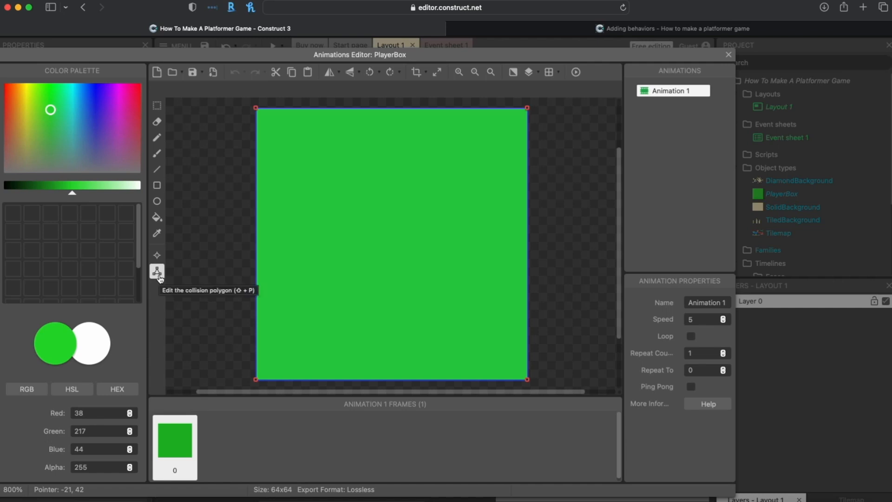
{"action": "left_click", "coordinate": [157, 262]}
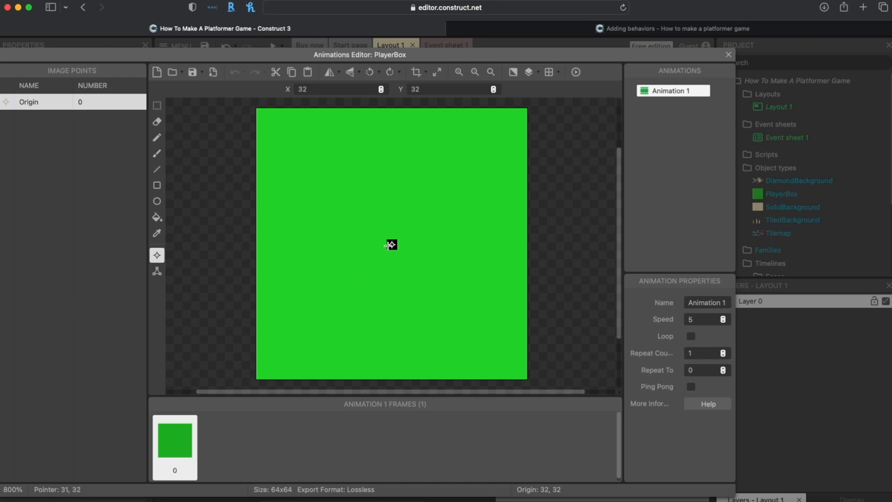
Step: Try placing the PlayerBox origin point at several different spots within the image
{"action": "left_click", "coordinate": [399, 376]}
{"action": "left_click", "coordinate": [442, 341]}
{"action": "left_click", "coordinate": [353, 236]}
{"action": "left_click", "coordinate": [438, 189]}
{"action": "left_click", "coordinate": [435, 296]}
{"action": "left_click", "coordinate": [349, 321]}
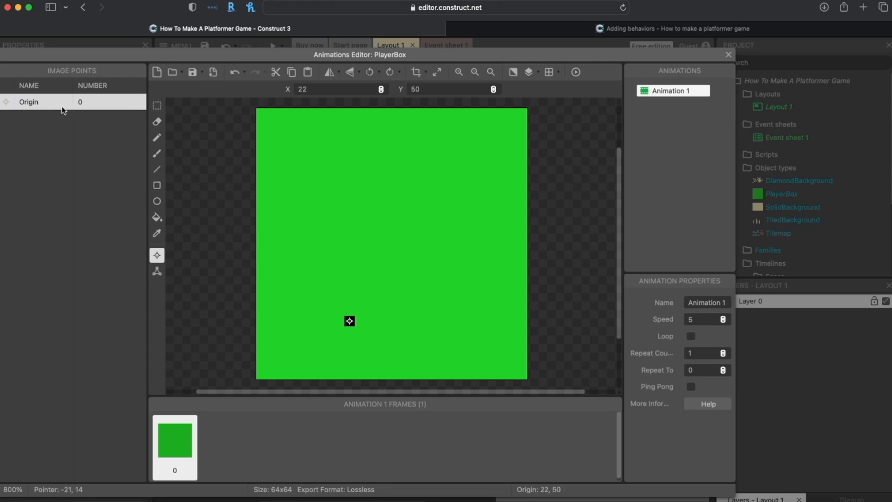
{"action": "left_click", "coordinate": [413, 342]}
{"action": "left_click", "coordinate": [396, 374]}
{"action": "left_click", "coordinate": [396, 240]}
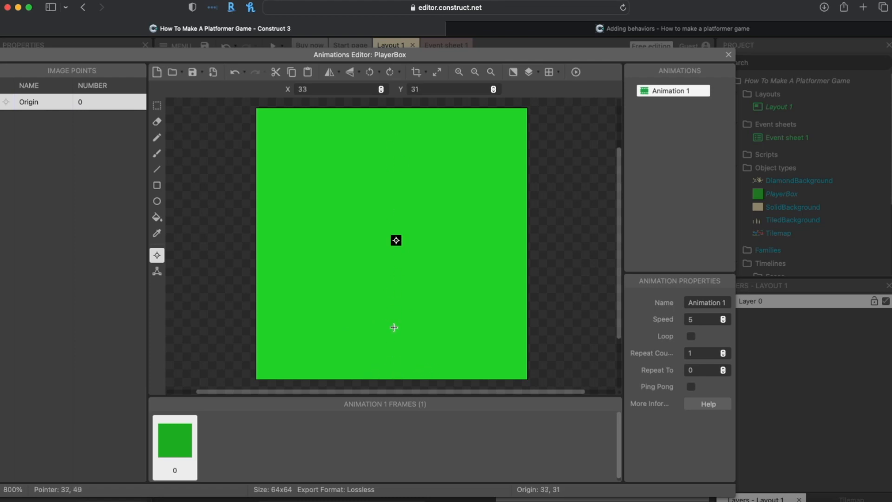
Step: Quick-assign the PlayerBox origin to Bottom (32, 64), close the Animations Editor and move the sprite to 128, -64
{"action": "left_click", "coordinate": [392, 379]}
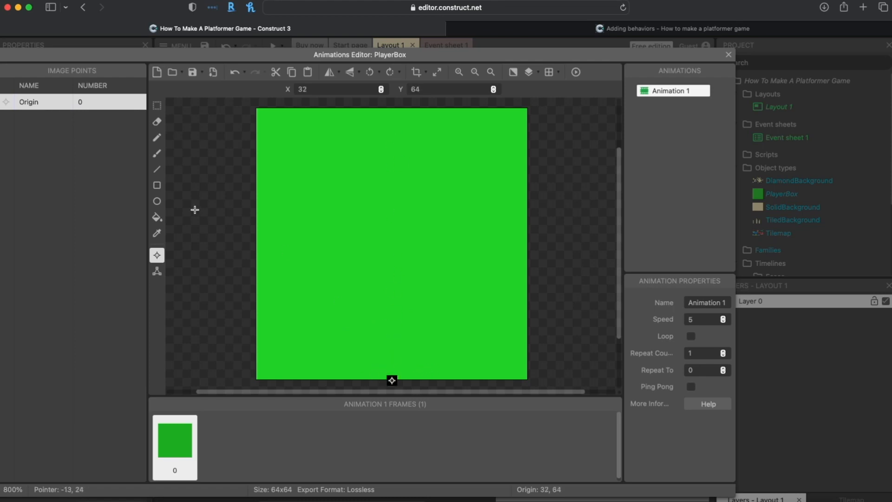
{"action": "right_click", "coordinate": [58, 106]}
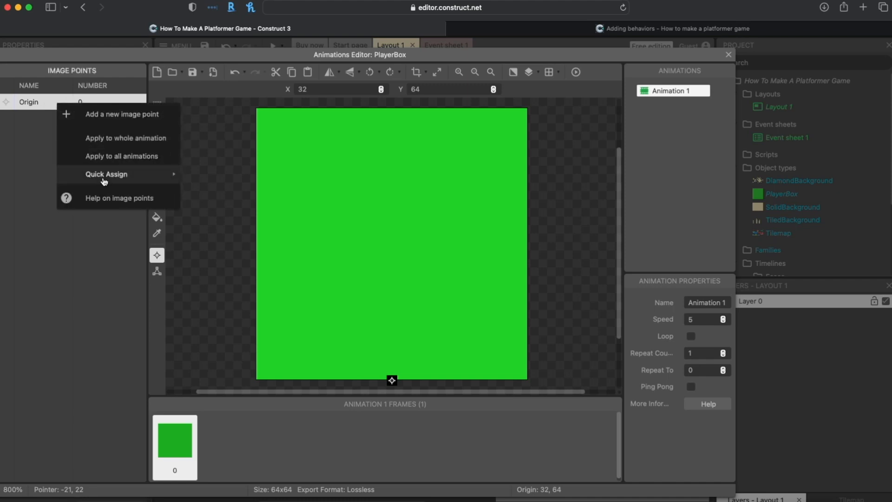
{"action": "mouse_move", "coordinate": [102, 181]}
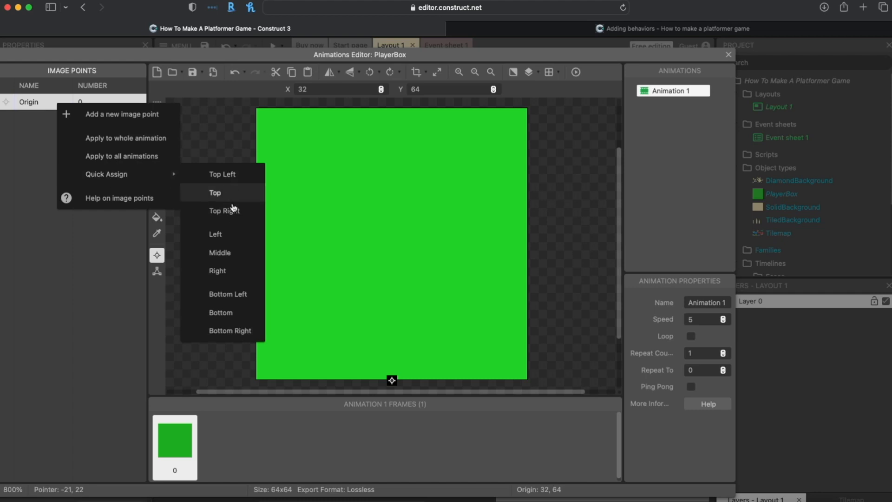
{"action": "left_click", "coordinate": [229, 314]}
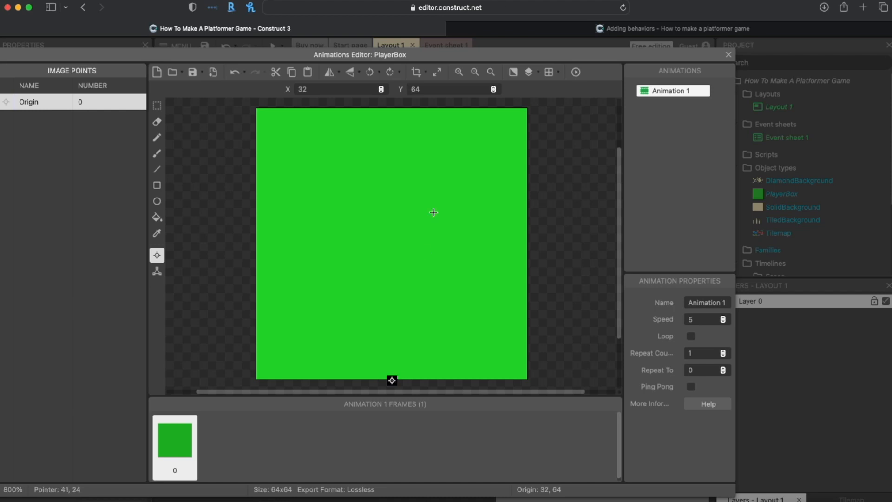
{"action": "left_click", "coordinate": [727, 55]}
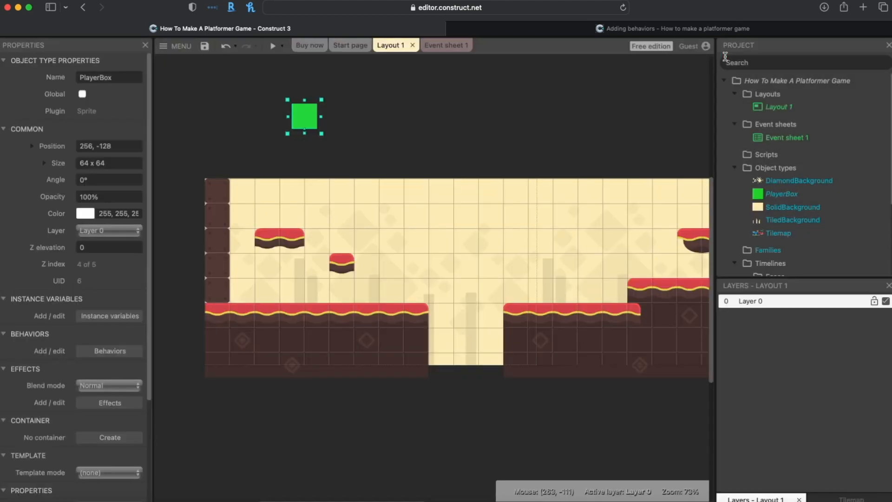
{"action": "left_click_drag", "start_coordinate": [310, 120], "coordinate": [270, 139]}
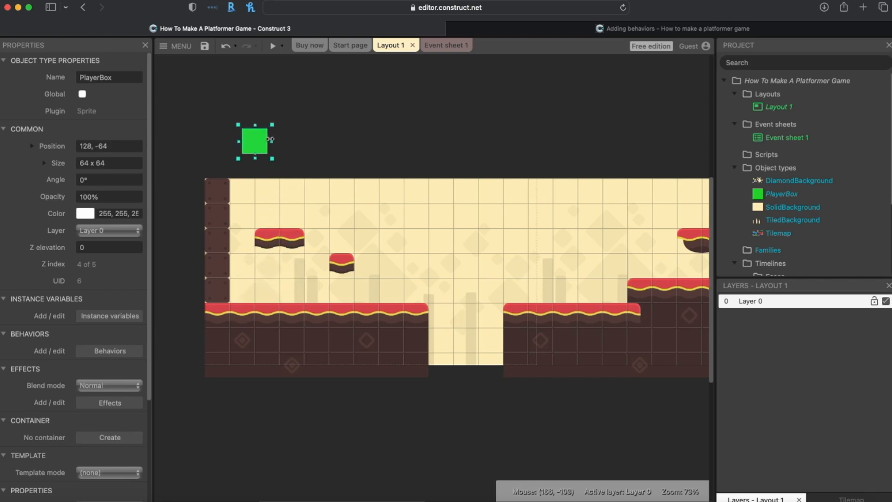
Step: Insert a Sprite object named PlayerAnim and place it above Layout 1, beside the PlayerBox
{"action": "right_click", "coordinate": [316, 135]}
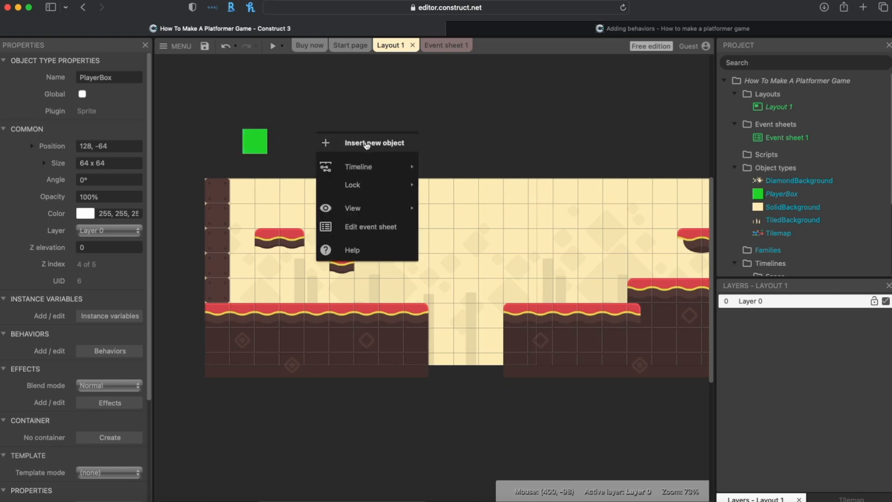
{"action": "left_click", "coordinate": [381, 147]}
{"action": "scroll", "coordinate": [395, 218], "scroll_direction": "down", "scroll_amount": 5}
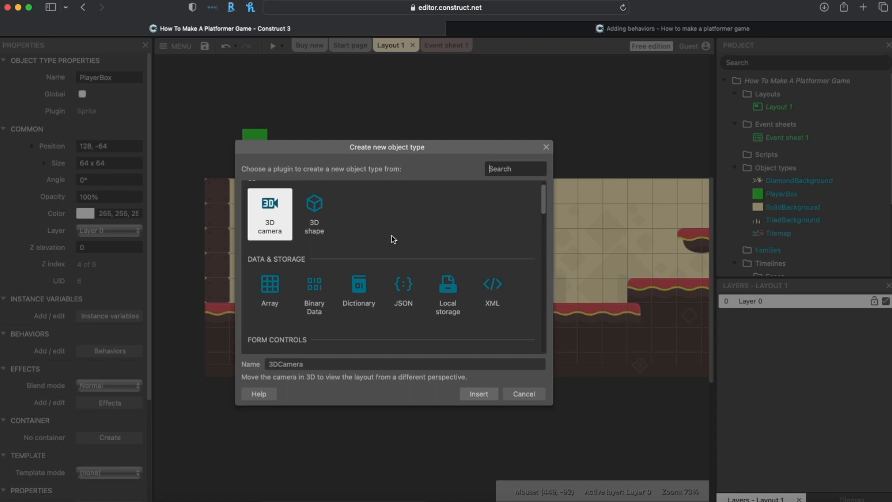
{"action": "scroll", "coordinate": [394, 242], "scroll_direction": "down", "scroll_amount": 5}
{"action": "left_click", "coordinate": [400, 278]}
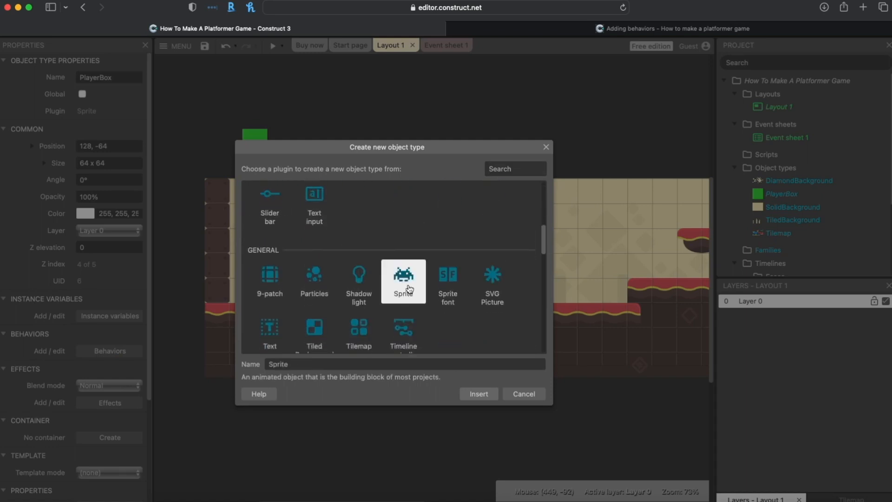
{"action": "double_click", "coordinate": [326, 362]}
{"action": "type", "text": "PlayerAnim"}
{"action": "left_click", "coordinate": [479, 394]}
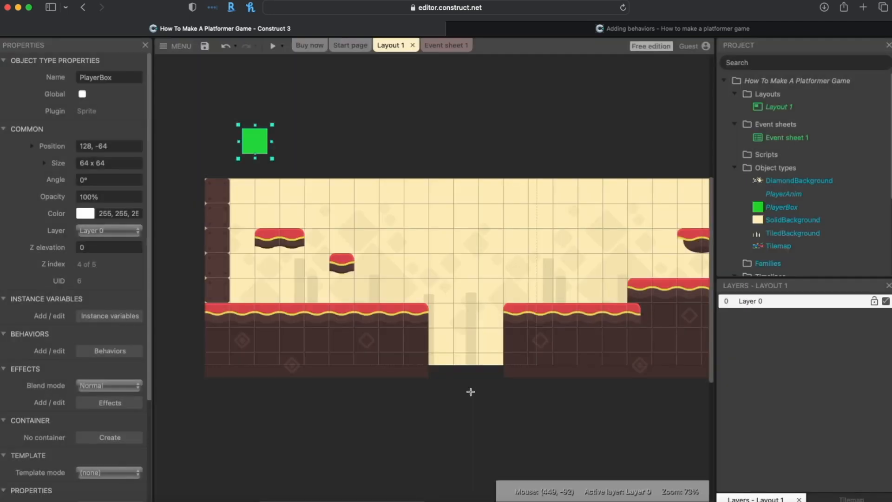
{"action": "left_click", "coordinate": [319, 145]}
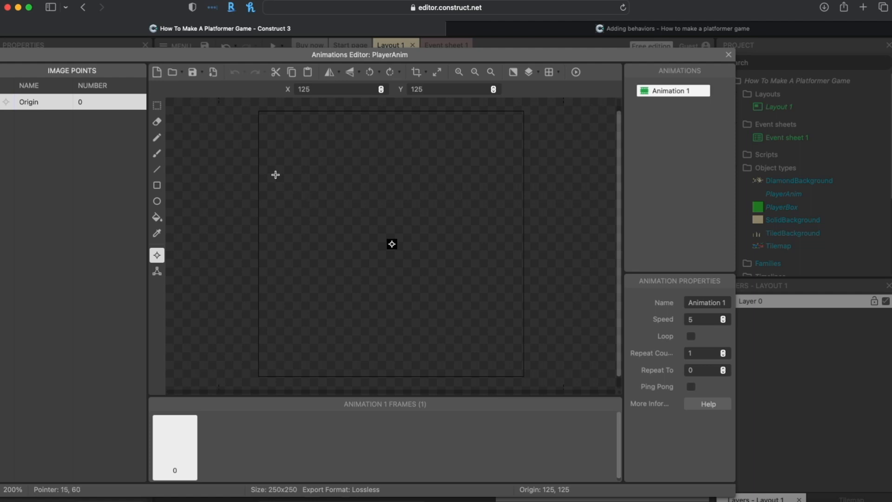
Step: Load playerBlue_stand.png from the PNG/Players/Player Blue folder as the PlayerAnim image
{"action": "left_click", "coordinate": [173, 79]}
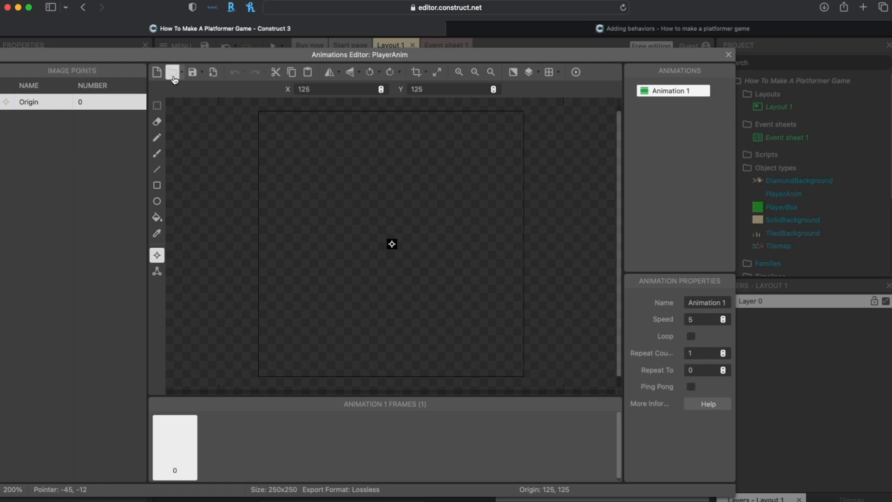
{"action": "double_click", "coordinate": [290, 138]}
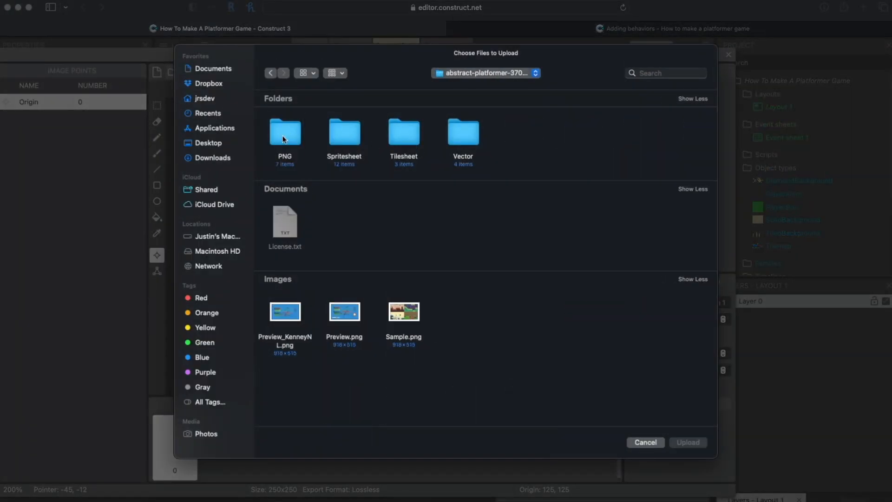
{"action": "double_click", "coordinate": [283, 137]}
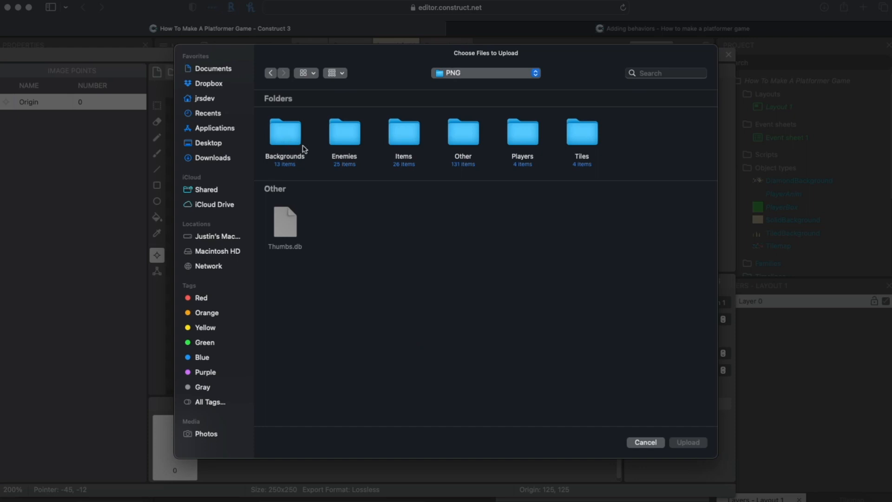
{"action": "double_click", "coordinate": [528, 145]}
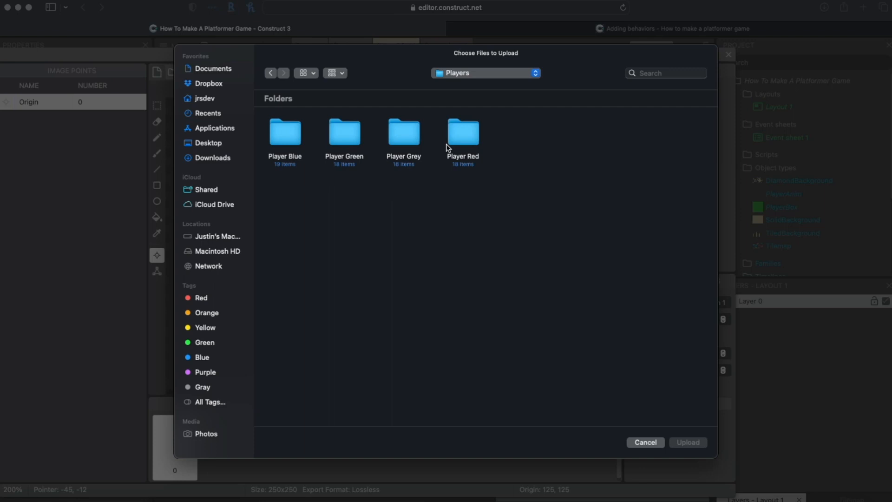
{"action": "double_click", "coordinate": [285, 139]}
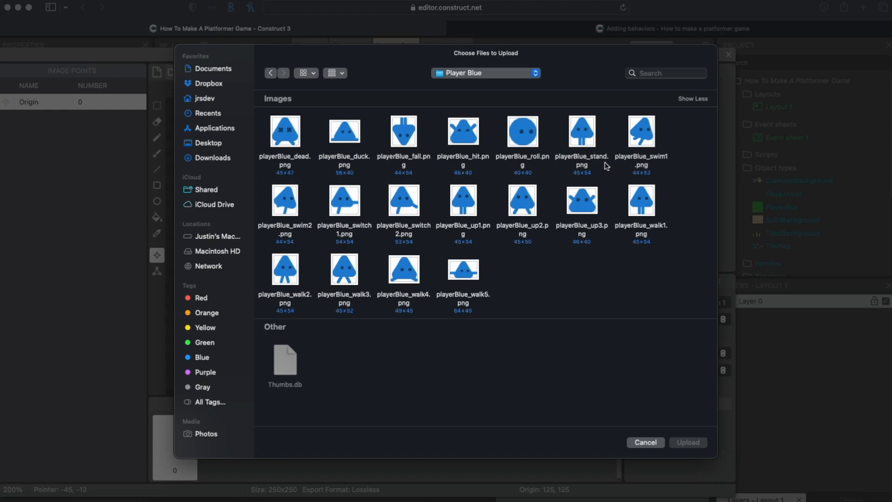
{"action": "left_click", "coordinate": [580, 135]}
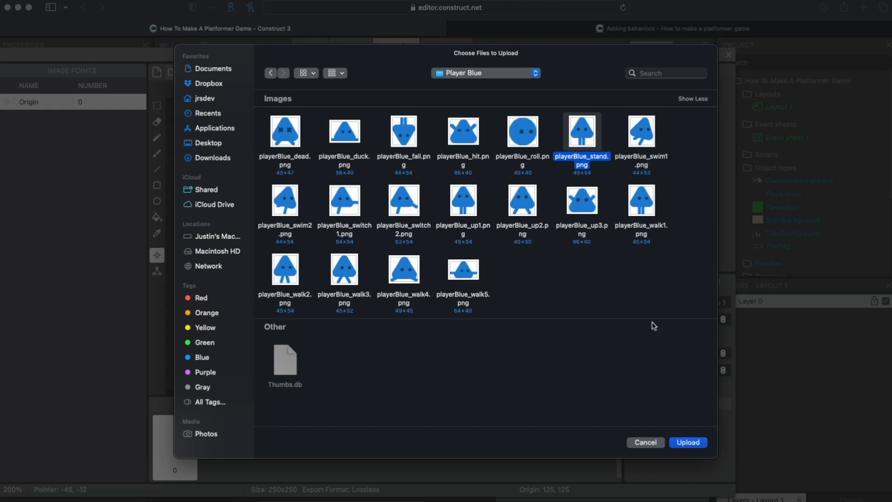
{"action": "left_click", "coordinate": [688, 442]}
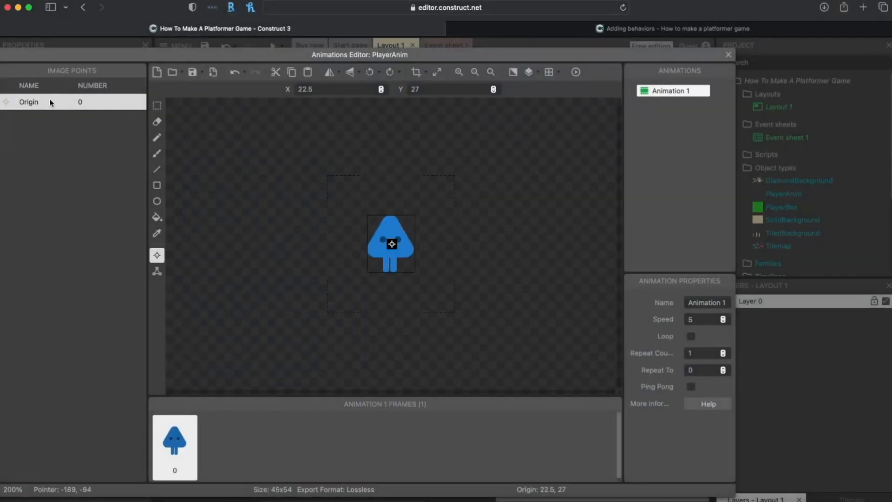
Step: Rename the PlayerAnim sprite's Animation 1 to Idle
{"action": "left_click", "coordinate": [157, 106]}
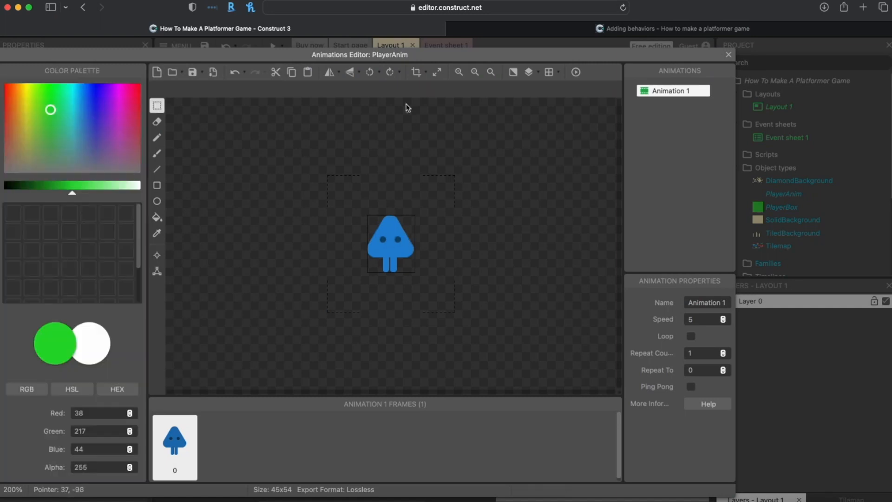
{"action": "left_click", "coordinate": [459, 72]}
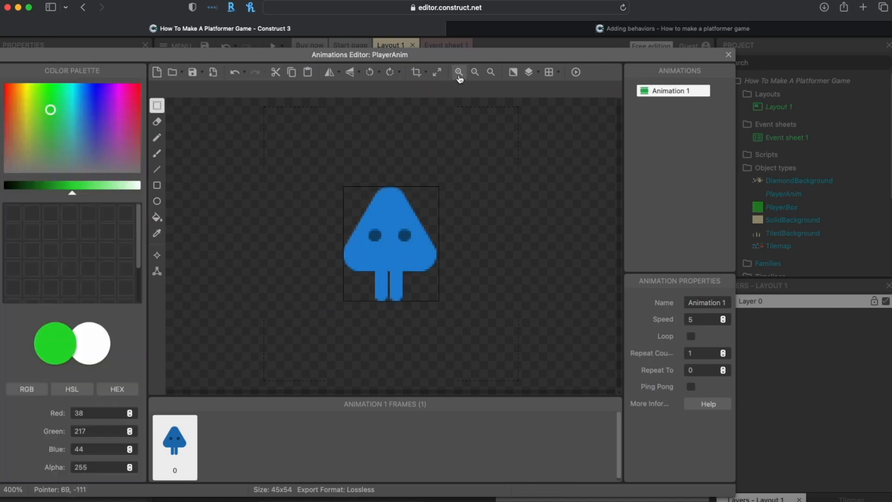
{"action": "left_click", "coordinate": [459, 73]}
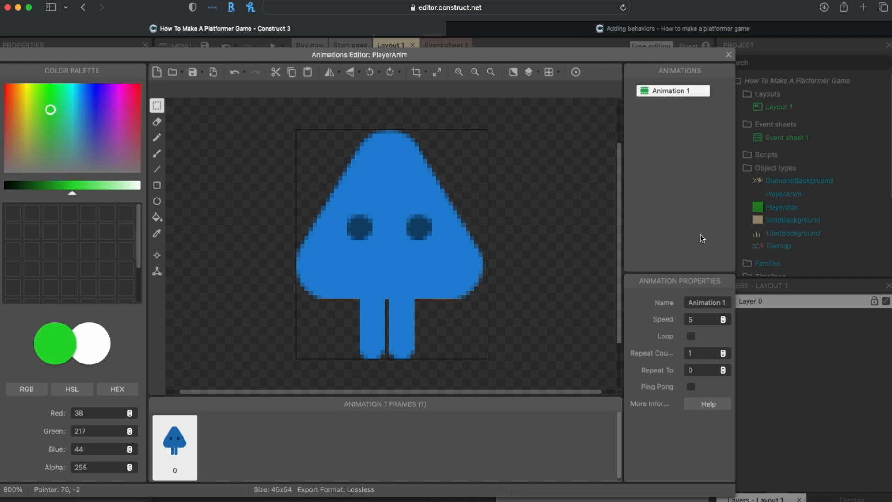
{"action": "right_click", "coordinate": [669, 96]}
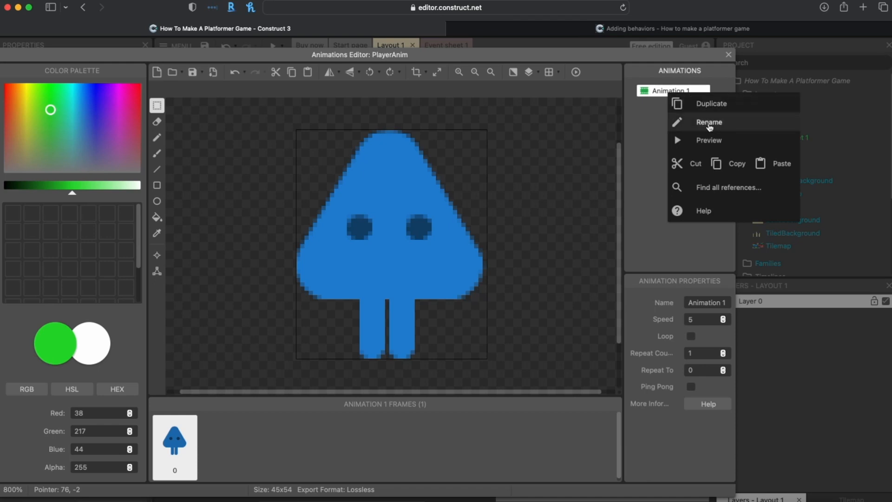
{"action": "left_click", "coordinate": [654, 126]}
{"action": "left_click", "coordinate": [697, 302]}
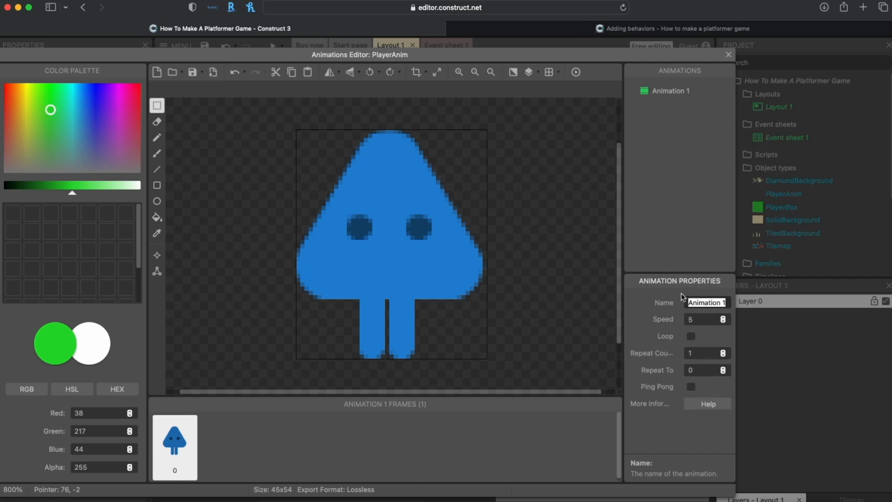
{"action": "left_click", "coordinate": [639, 199]}
{"action": "left_click", "coordinate": [571, 201]}
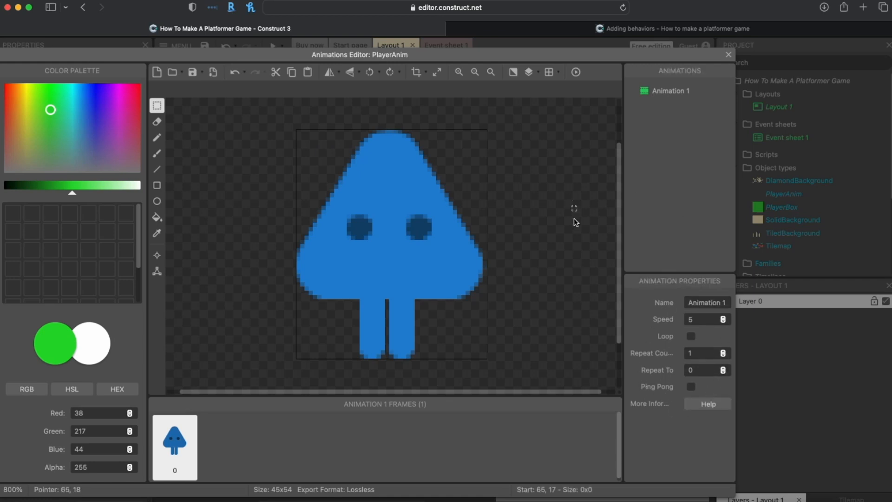
{"action": "left_click", "coordinate": [673, 98]}
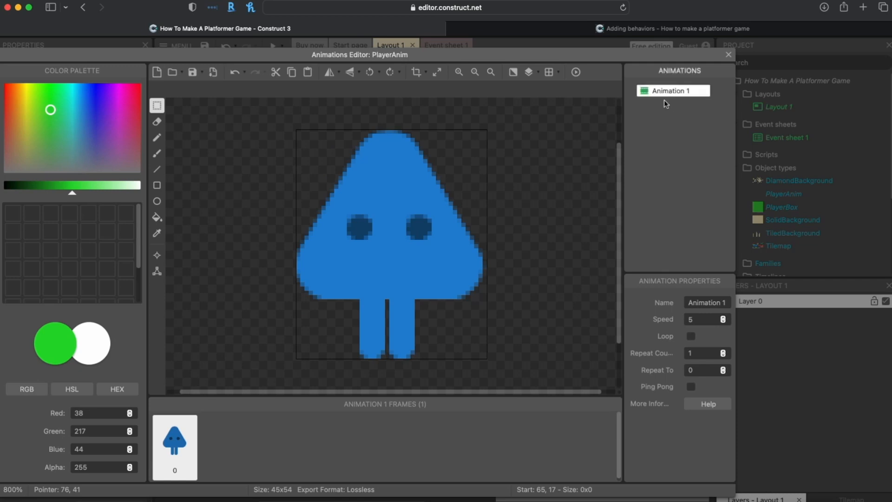
{"action": "left_click", "coordinate": [690, 303]}
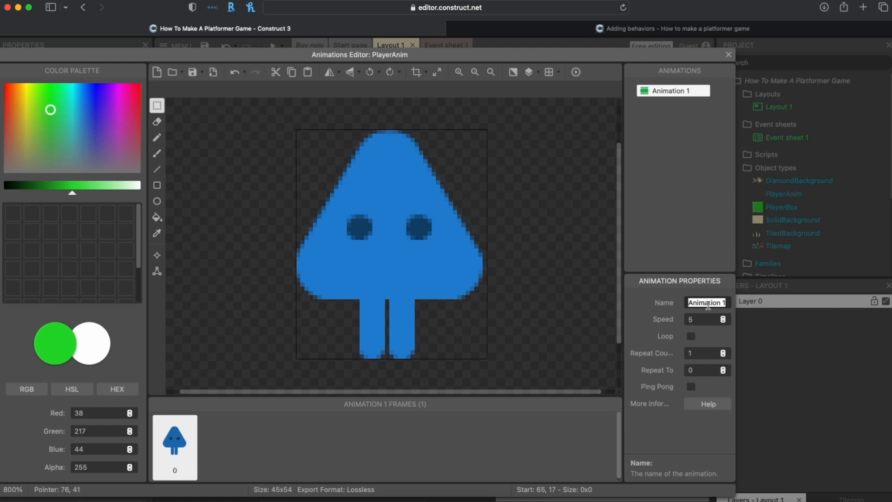
{"action": "type", "text": "Idle"}
{"action": "key", "text": "Tab"}
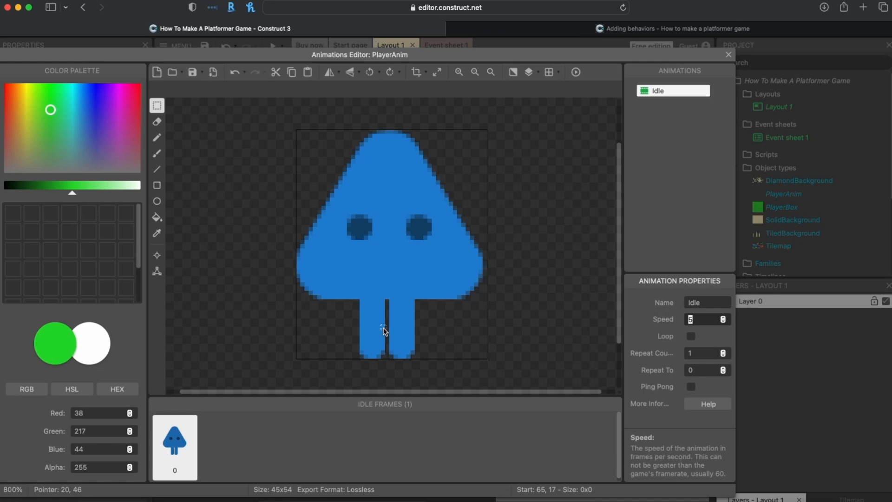
Step: Try placing the PlayerAnim origin by hand at several spots along the character's feet and at 18, 35 on its body
{"action": "left_click", "coordinate": [157, 256]}
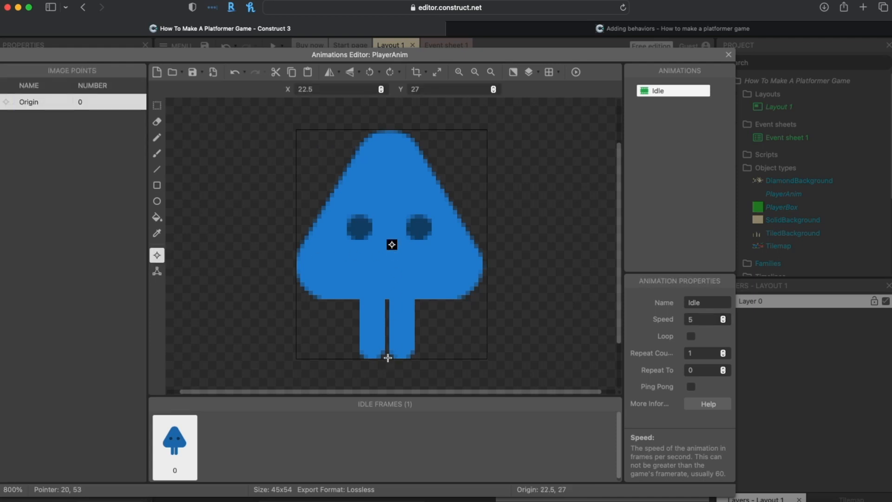
{"action": "left_click", "coordinate": [411, 358]}
{"action": "left_click", "coordinate": [377, 357]}
{"action": "left_click", "coordinate": [364, 358]}
{"action": "left_click", "coordinate": [387, 357]}
{"action": "left_click", "coordinate": [373, 278]}
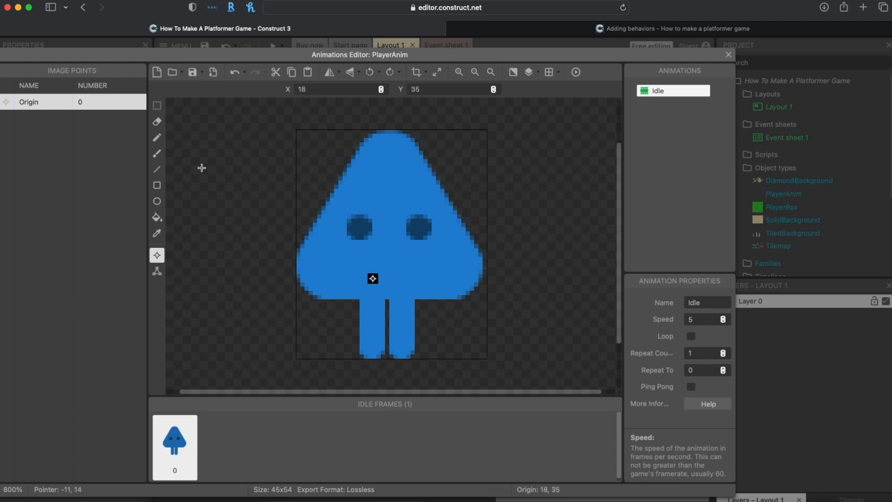
Step: Quick-assign the PlayerAnim origin to Bottom (22.5, 54), accept the image canvas size as it is and close the Animations Editor
{"action": "right_click", "coordinate": [43, 104]}
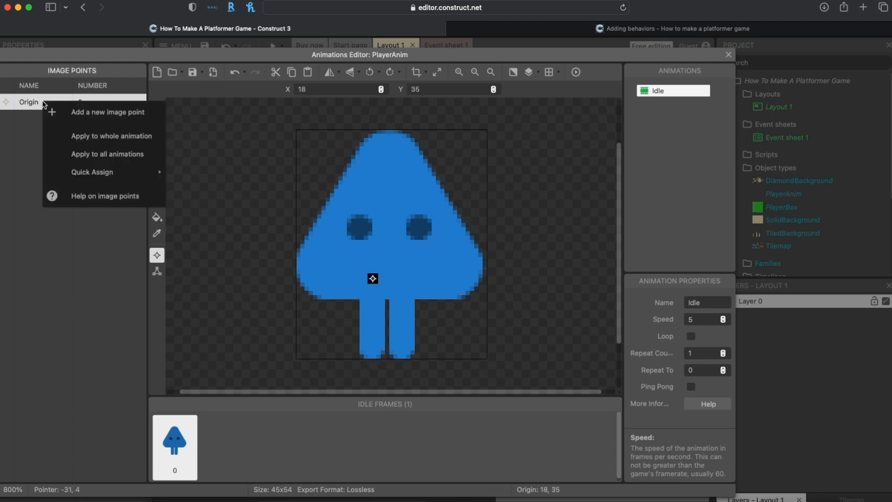
{"action": "mouse_move", "coordinate": [92, 176]}
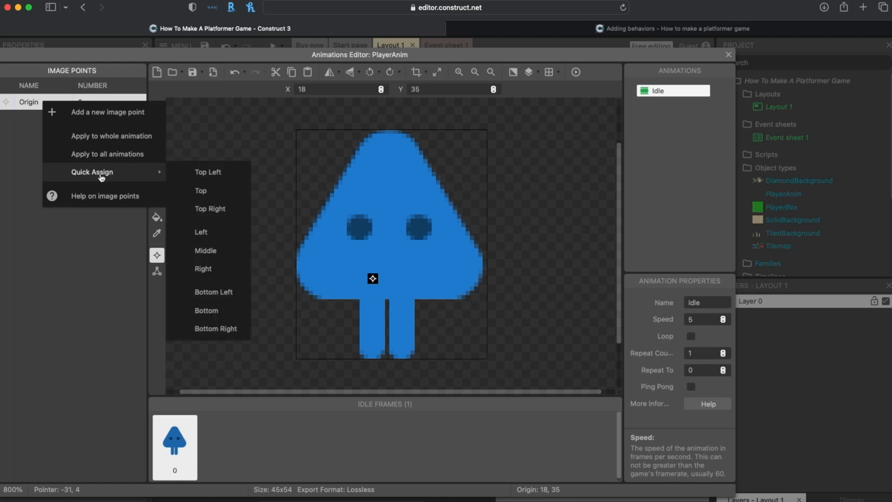
{"action": "left_click", "coordinate": [214, 311]}
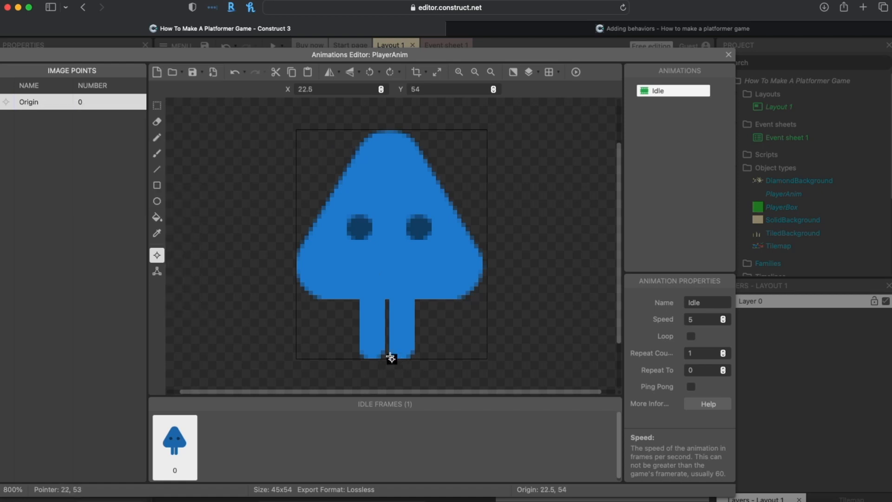
{"action": "left_click", "coordinate": [438, 74]}
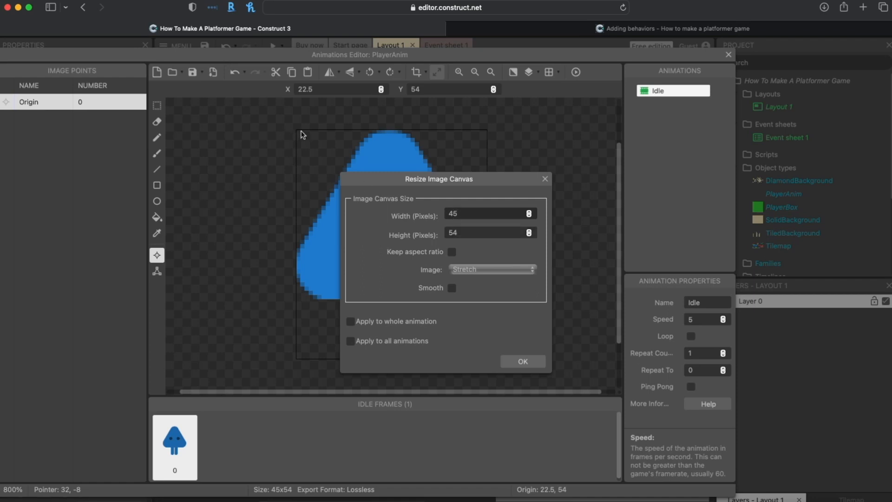
{"action": "left_click", "coordinate": [523, 362]}
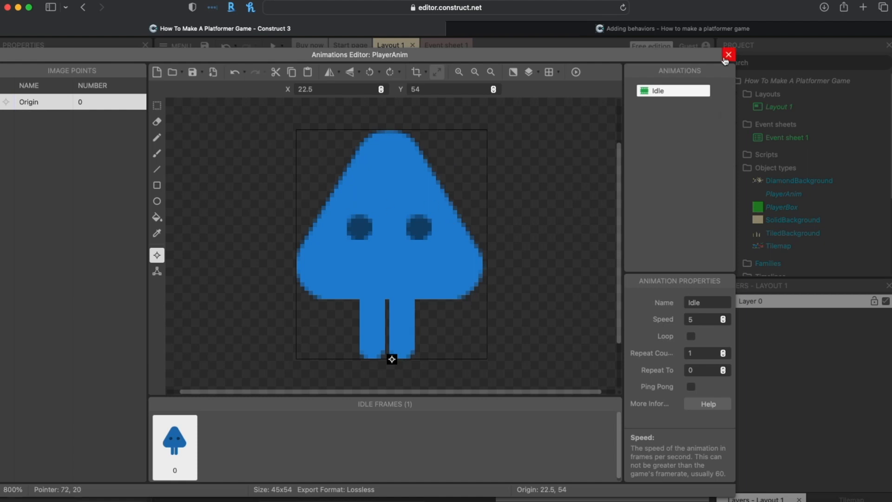
{"action": "left_click", "coordinate": [727, 54]}
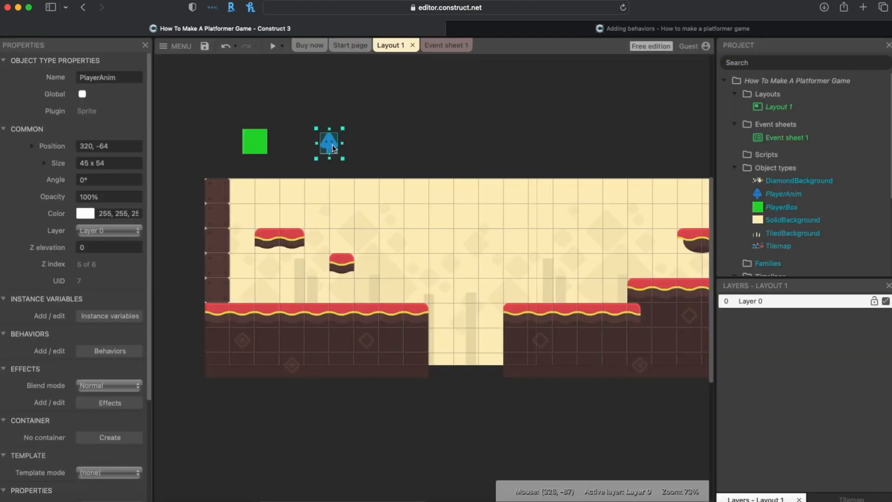
Step: Move the PlayerAnim sprite onto the PlayerBox at 128, -64
{"action": "left_click_drag", "start_coordinate": [332, 148], "coordinate": [263, 150]}
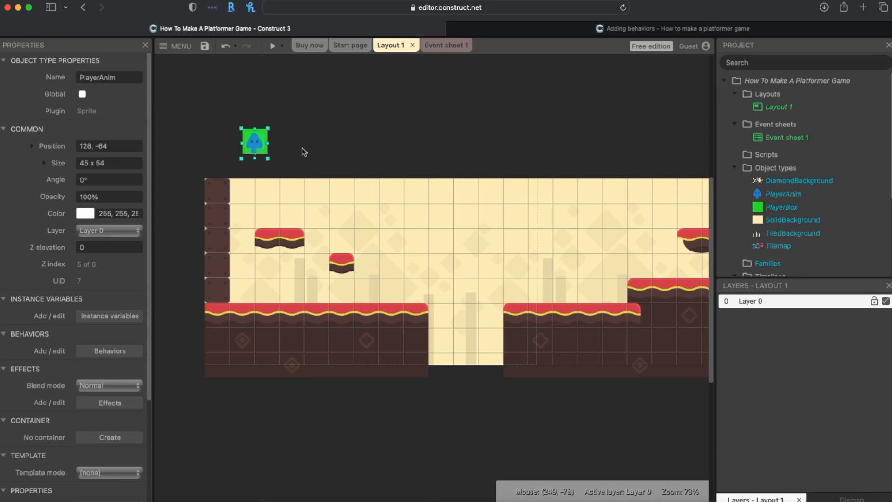
{"action": "scroll", "coordinate": [302, 152], "scroll_direction": "up", "scroll_amount": 10, "text": "ctrl"}
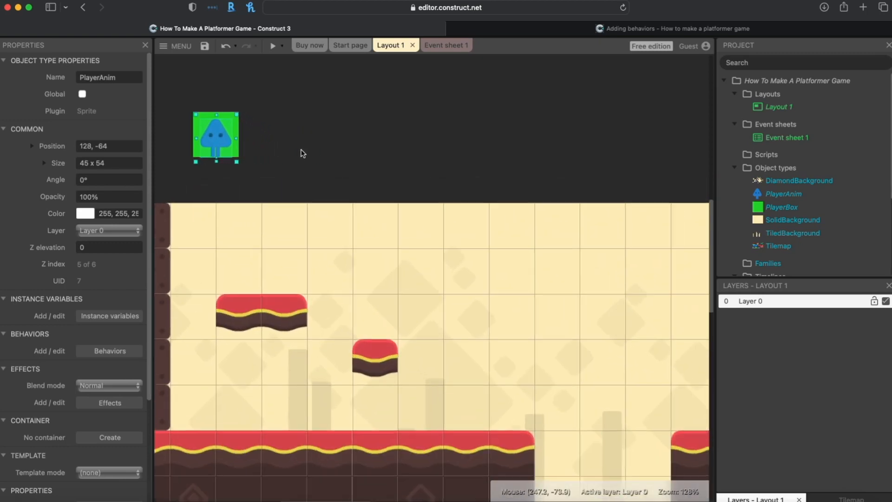
{"action": "middle_click_drag", "start_coordinate": [346, 167], "coordinate": [458, 259]}
{"action": "scroll", "coordinate": [458, 259], "scroll_direction": "up", "scroll_amount": 5, "text": "ctrl"}
{"action": "mouse_move", "coordinate": [376, 251]}
{"action": "middle_mouse_down"}
{"action": "mouse_move", "coordinate": [433, 257]}
{"action": "mouse_move", "coordinate": [384, 242]}
{"action": "middle_mouse_up"}
{"action": "mouse_move", "coordinate": [326, 231]}
{"action": "left_mouse_down"}
{"action": "mouse_move", "coordinate": [421, 236]}
{"action": "mouse_move", "coordinate": [339, 234]}
{"action": "left_mouse_up"}
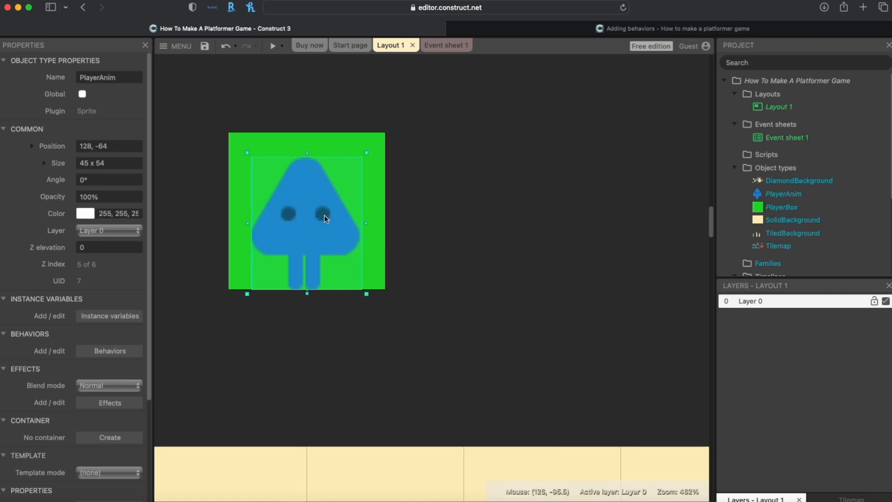
Step: Try PlayerAnim at 192, -64 and PlayerBox at 128, 0, and return both sprites to 128, -64
{"action": "left_click", "coordinate": [319, 144]}
{"action": "left_click_drag", "start_coordinate": [297, 196], "coordinate": [454, 204]}
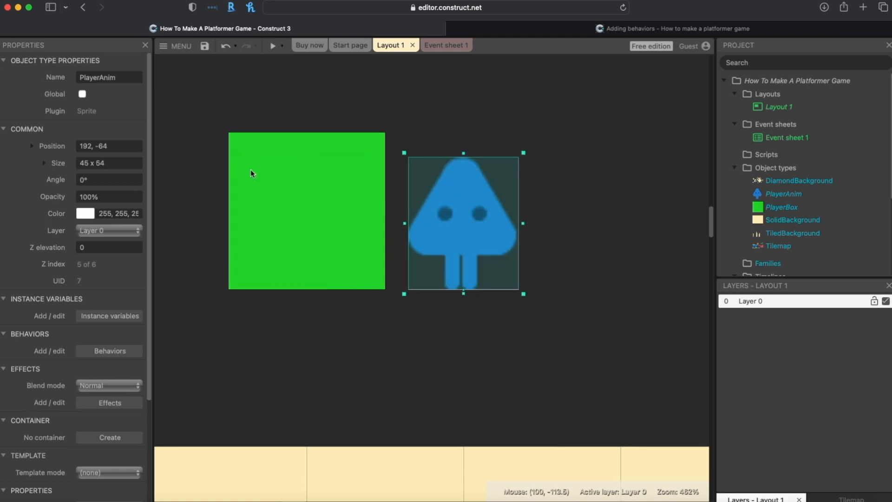
{"action": "scroll", "coordinate": [292, 193], "scroll_direction": "down", "scroll_amount": 3}
{"action": "left_click", "coordinate": [302, 148]}
{"action": "left_click_drag", "start_coordinate": [303, 147], "coordinate": [317, 306]}
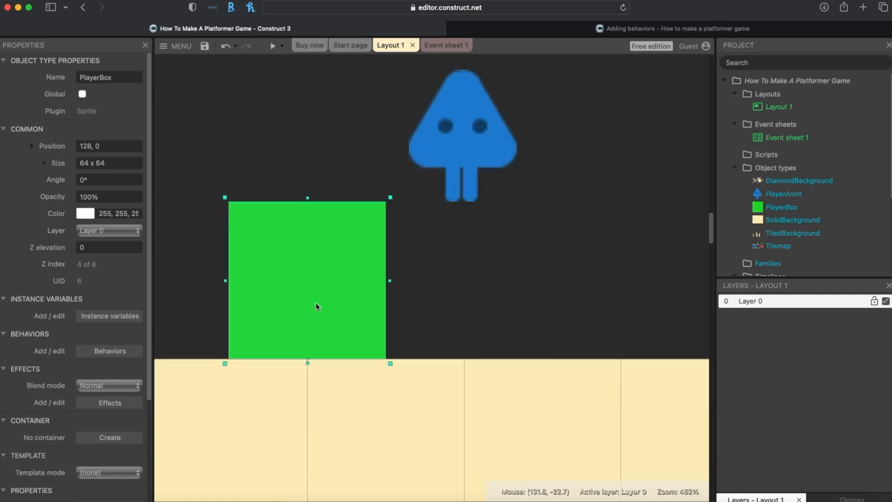
{"action": "key", "text": "super+z"}
{"action": "scroll", "coordinate": [319, 228], "scroll_direction": "up", "scroll_amount": 2}
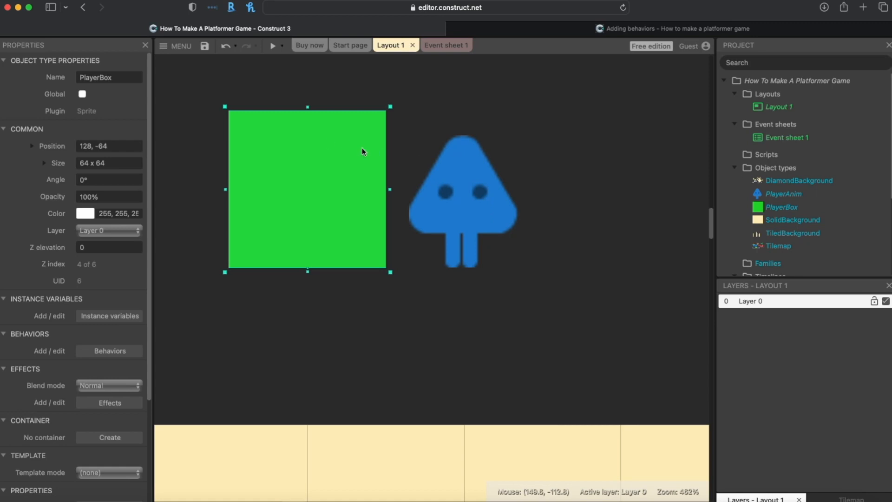
{"action": "left_click_drag", "start_coordinate": [472, 192], "coordinate": [332, 191]}
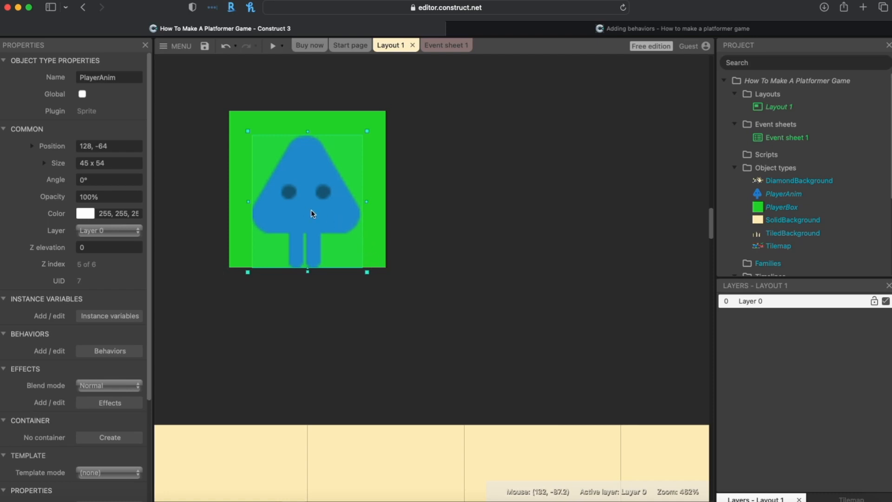
Step: Check the PlayerAnim image's canvas width and height in the Animations Editor and return to the layout
{"action": "double_click", "coordinate": [326, 213]}
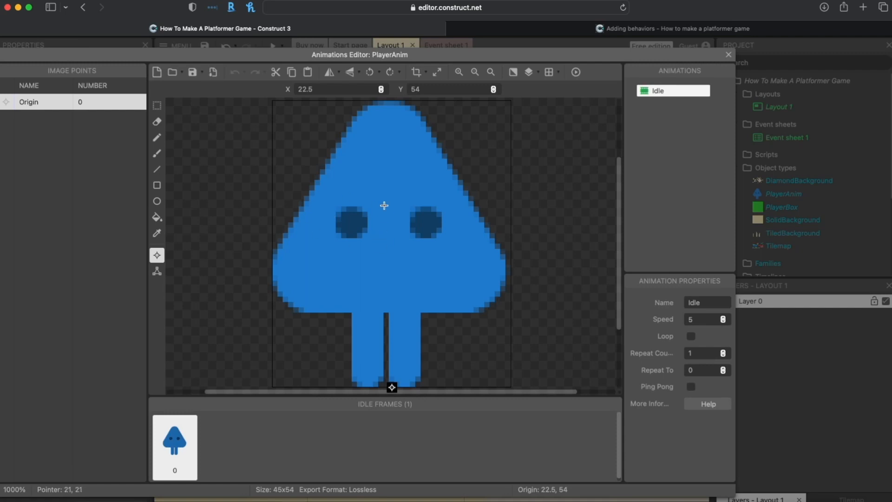
{"action": "left_click", "coordinate": [436, 72]}
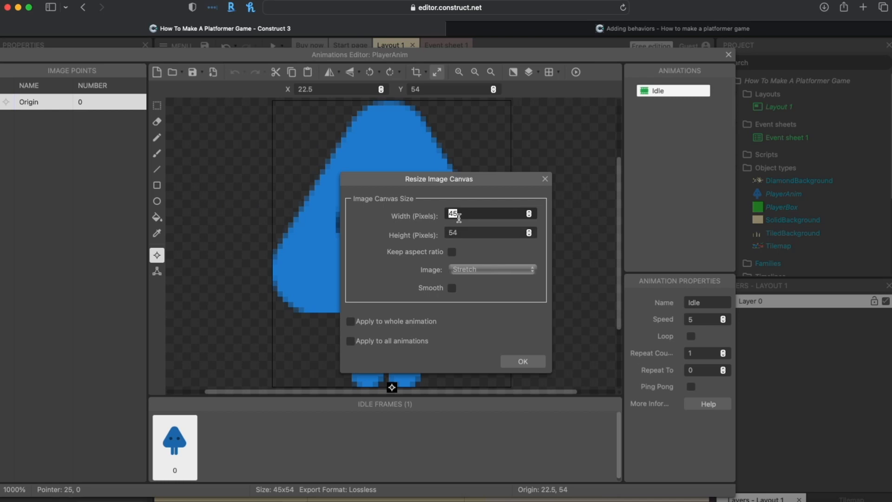
{"action": "left_click", "coordinate": [526, 367]}
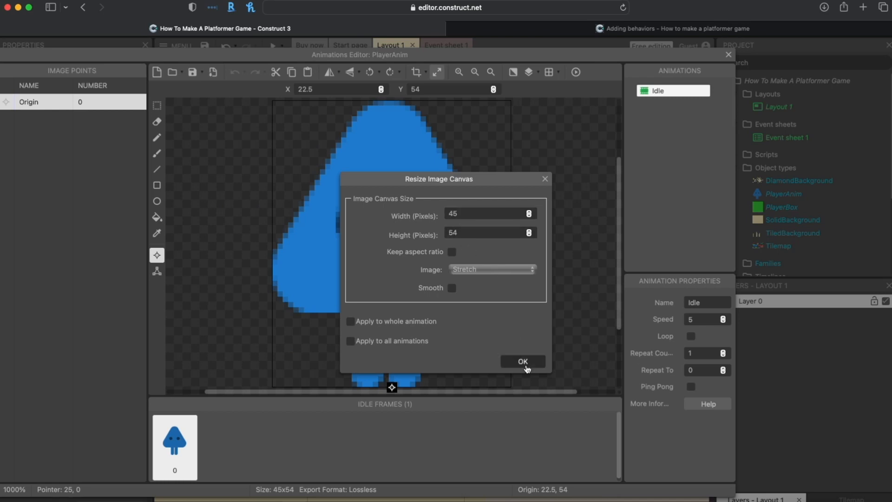
{"action": "left_click", "coordinate": [728, 54]}
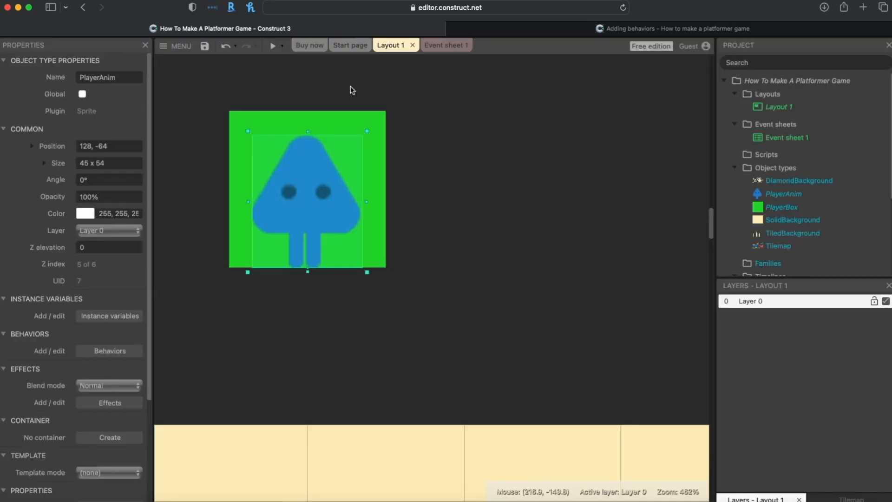
Step: Move PlayerAnim aside, just beyond the PlayerBox, and set the PlayerBox size to 45 wide and 54 high
{"action": "left_click_drag", "start_coordinate": [314, 172], "coordinate": [402, 173]}
{"action": "left_click", "coordinate": [329, 175]}
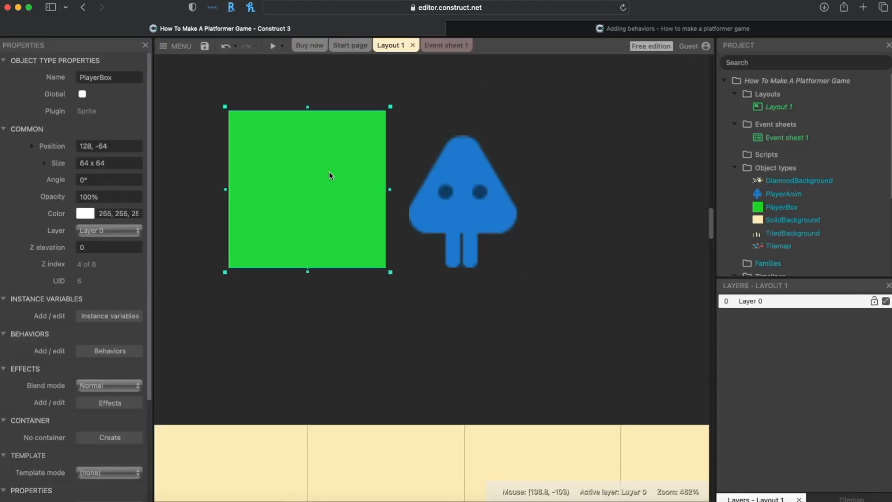
{"action": "left_click", "coordinate": [44, 163]}
{"action": "left_click", "coordinate": [101, 180]}
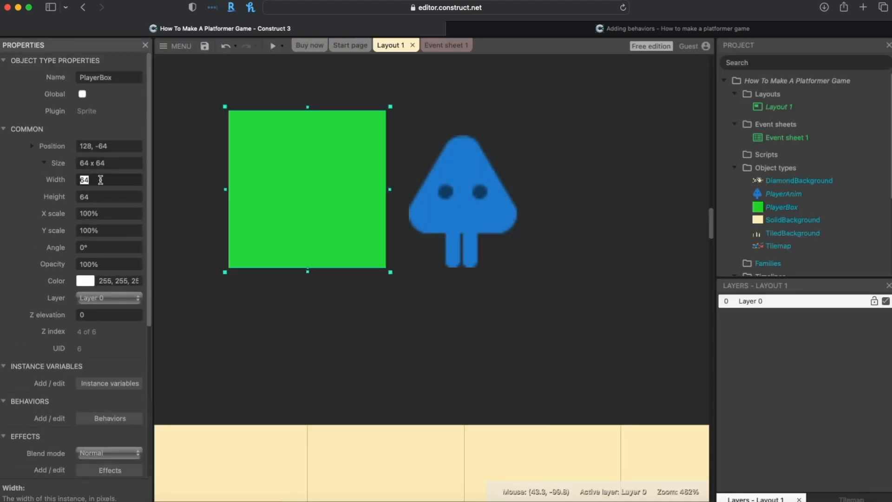
{"action": "type", "text": "45"}
{"action": "left_click", "coordinate": [104, 196]}
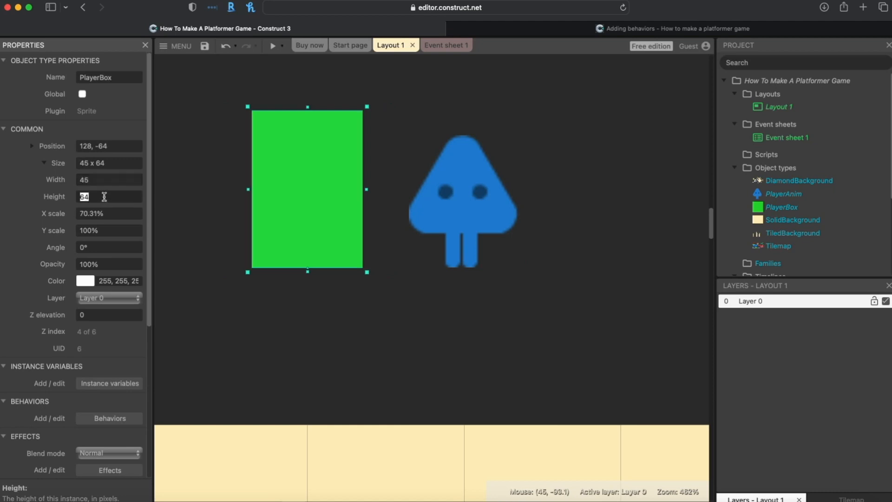
{"action": "type", "text": "54"}
{"action": "key", "text": "Tab"}
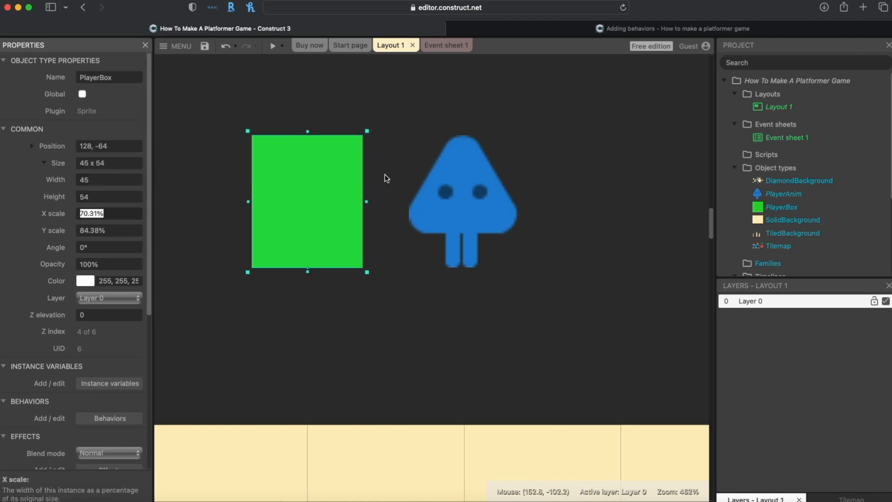
Step: Move PlayerAnim back onto the resized PlayerBox at 128, -64 and leave it selected
{"action": "left_click", "coordinate": [462, 186]}
{"action": "left_click_drag", "start_coordinate": [451, 185], "coordinate": [312, 182]}
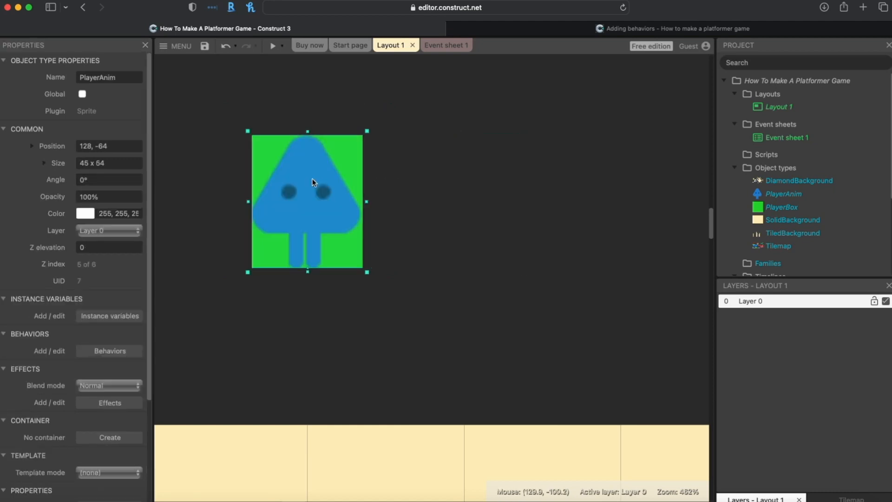
{"action": "left_click", "coordinate": [401, 210]}
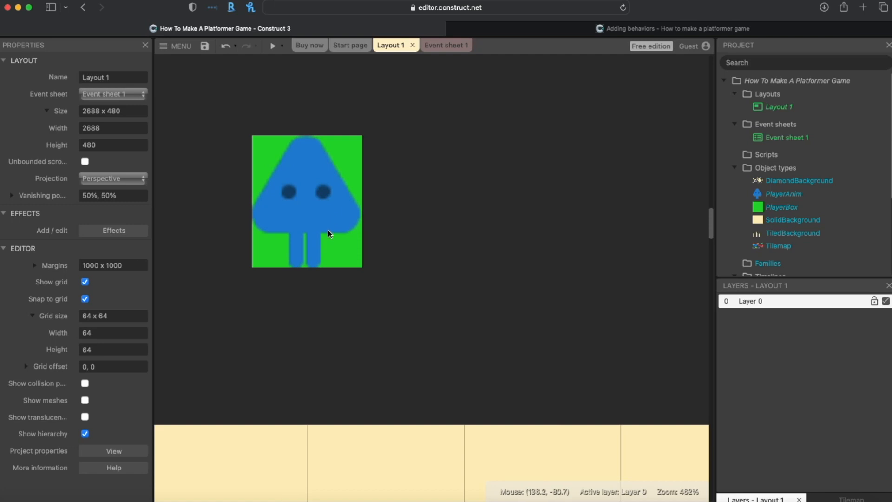
{"action": "left_click", "coordinate": [332, 254]}
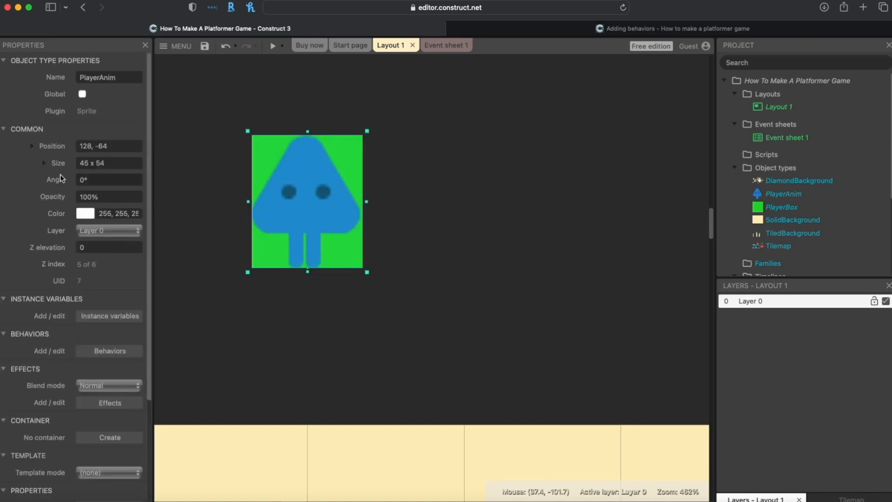
{"action": "left_click", "coordinate": [44, 163]}
{"action": "left_click", "coordinate": [100, 181]}
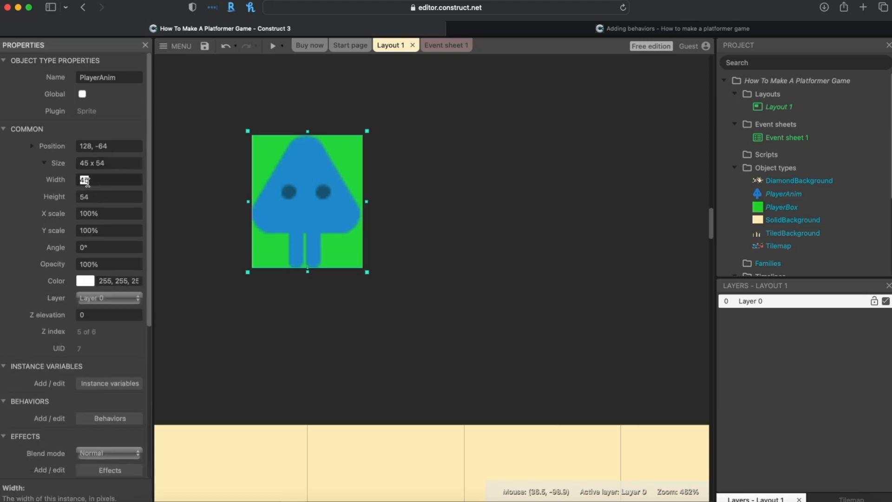
{"action": "type", "text": "40"}
{"action": "key", "text": "Tab"}
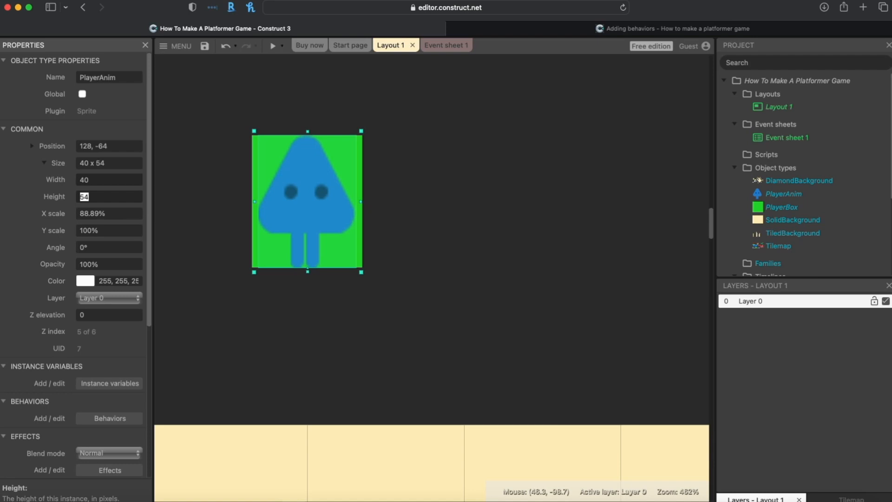
{"action": "key", "text": "super+z"}
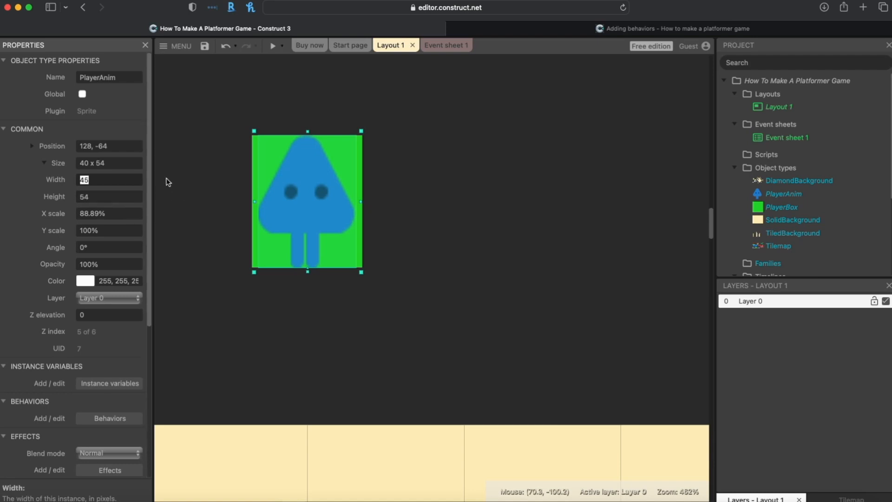
{"action": "left_click", "coordinate": [168, 181]}
Step: Move PlayerAnim aside, just beyond the PlayerBox, and try a PlayerBox width of 40
{"action": "left_click", "coordinate": [306, 175]}
{"action": "key", "text": "Right"}
{"action": "left_click", "coordinate": [306, 175]}
{"action": "left_click", "coordinate": [109, 179]}
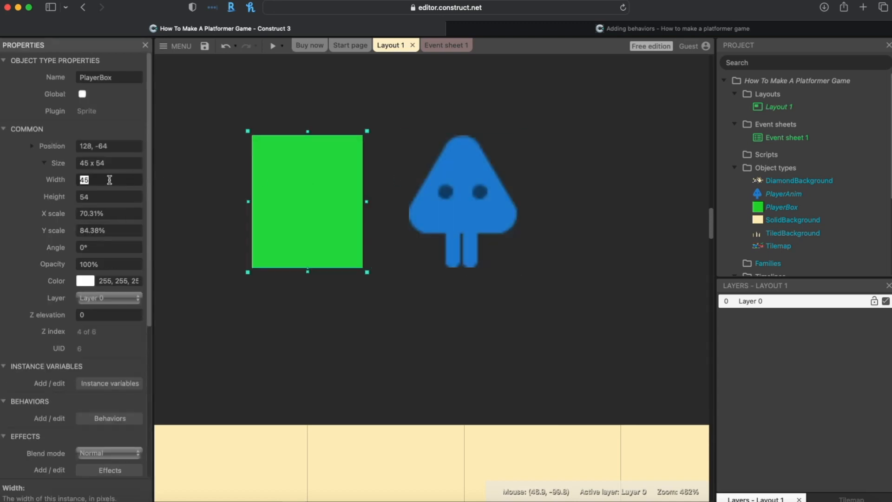
{"action": "type", "text": "40"}
{"action": "key", "text": "Return"}
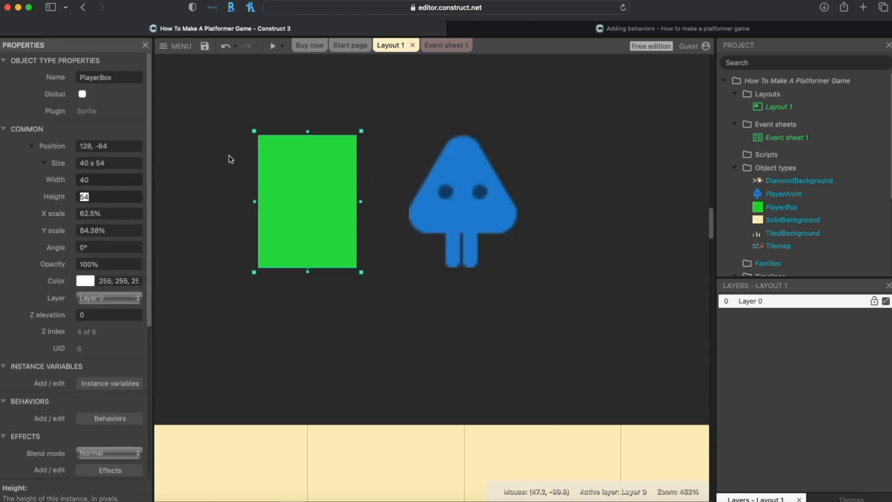
{"action": "left_click_drag", "start_coordinate": [505, 193], "coordinate": [365, 197]}
{"action": "key", "text": "super+z"}
Step: Try a PlayerBox width of 30 and place PlayerAnim back over it at 128, -64
{"action": "left_click", "coordinate": [306, 200]}
{"action": "left_click", "coordinate": [97, 181]}
{"action": "type", "text": "30"}
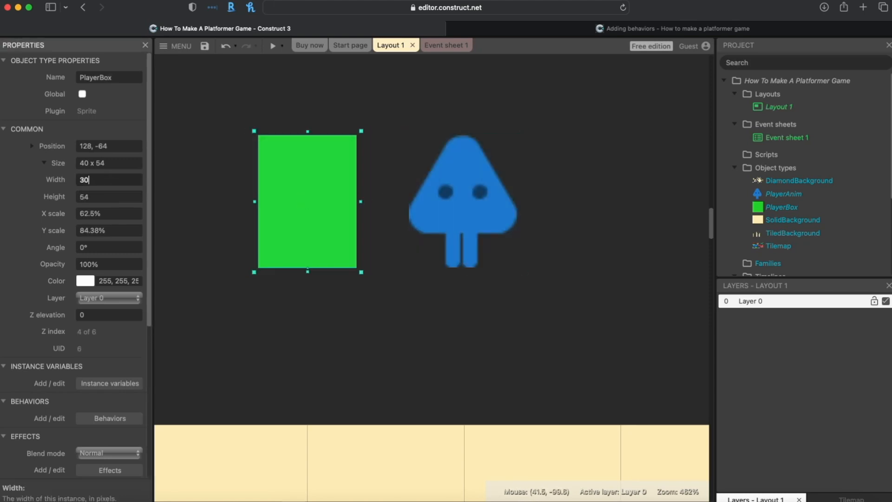
{"action": "key", "text": "Tab"}
{"action": "left_click_drag", "start_coordinate": [482, 207], "coordinate": [355, 202]}
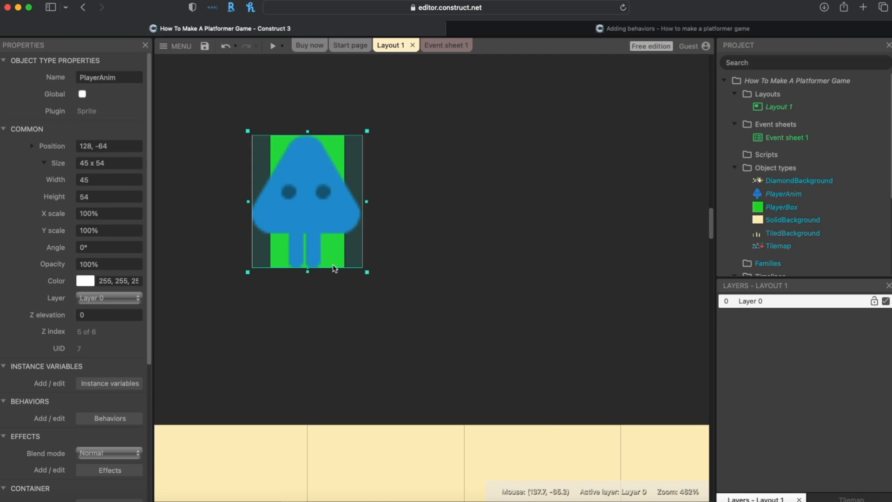
{"action": "left_click", "coordinate": [227, 205]}
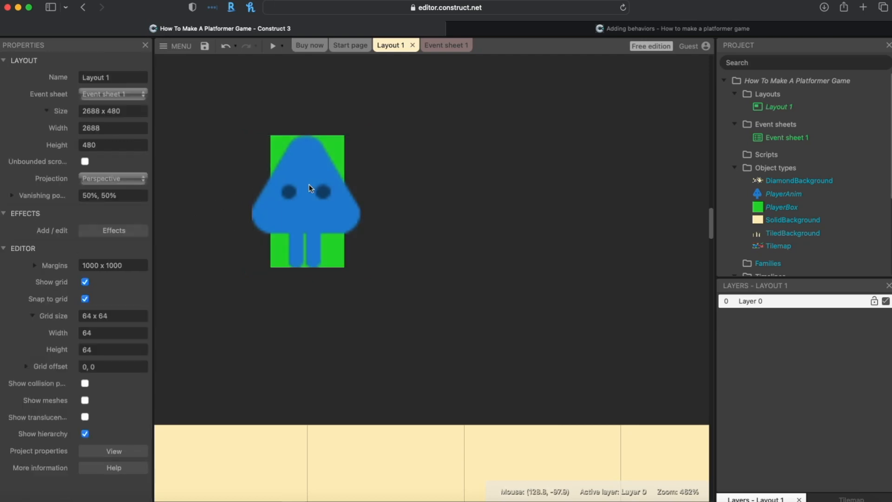
Step: Move PlayerAnim aside, set the PlayerBox width to 25, and place PlayerAnim back over it at 128, -64
{"action": "left_click_drag", "start_coordinate": [311, 189], "coordinate": [467, 190]}
{"action": "left_click", "coordinate": [303, 195]}
{"action": "left_click", "coordinate": [111, 185]}
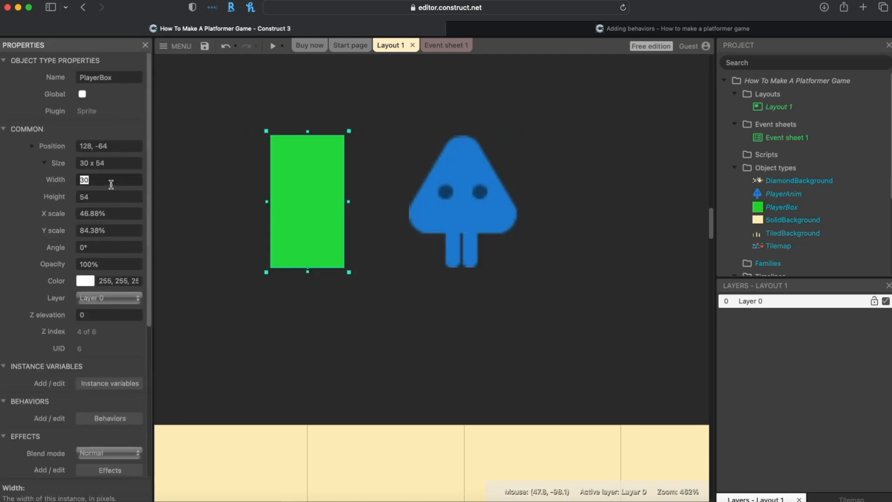
{"action": "type", "text": "25"}
{"action": "key", "text": "Tab"}
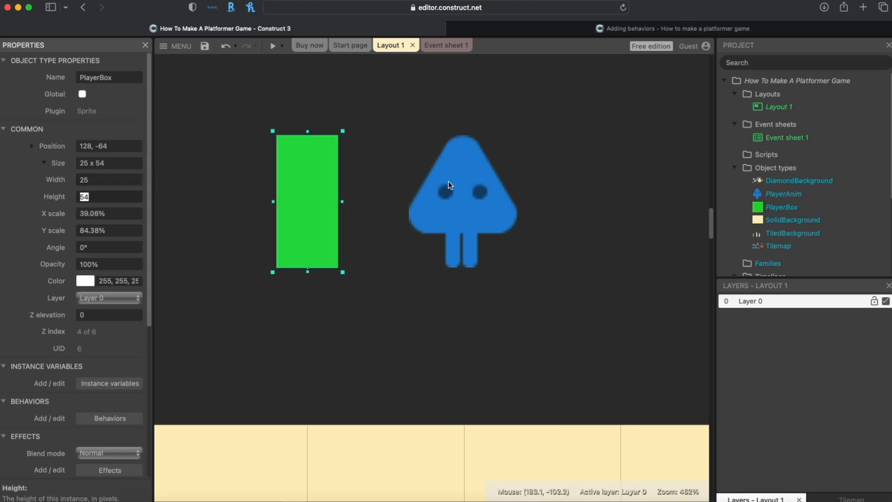
{"action": "left_click_drag", "start_coordinate": [448, 189], "coordinate": [337, 188]}
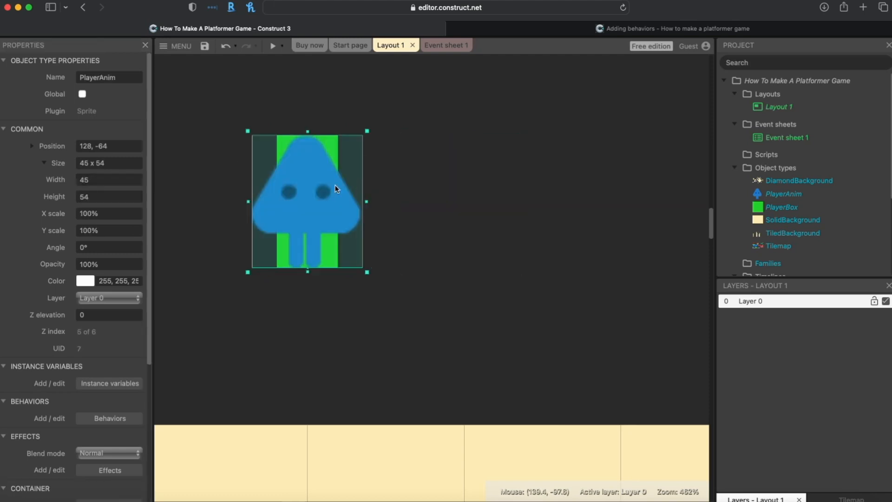
{"action": "left_click", "coordinate": [401, 229]}
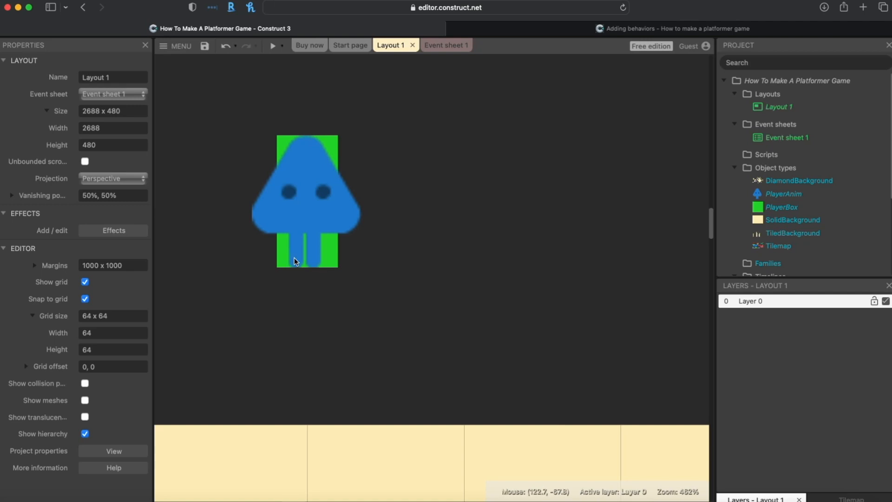
Step: Move PlayerAnim to 192, -64 and add an animation named Run to it in the Animations Editor
{"action": "left_click_drag", "start_coordinate": [336, 196], "coordinate": [454, 203]}
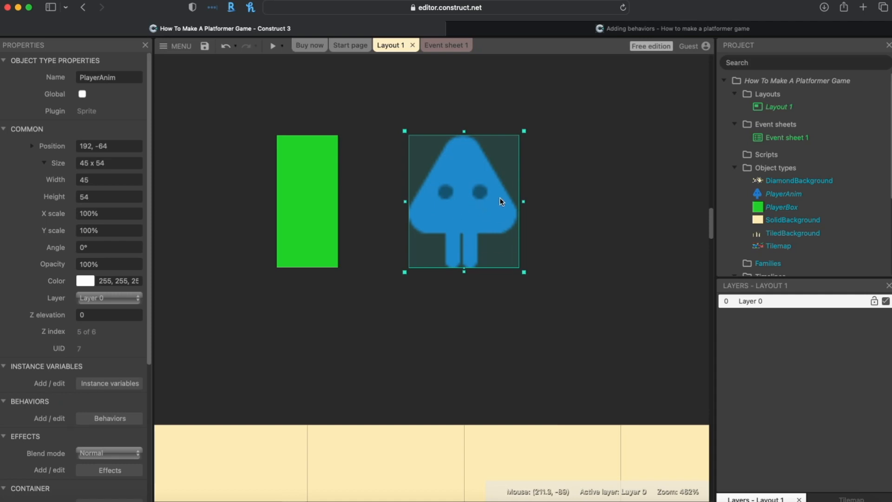
{"action": "double_click", "coordinate": [476, 210]}
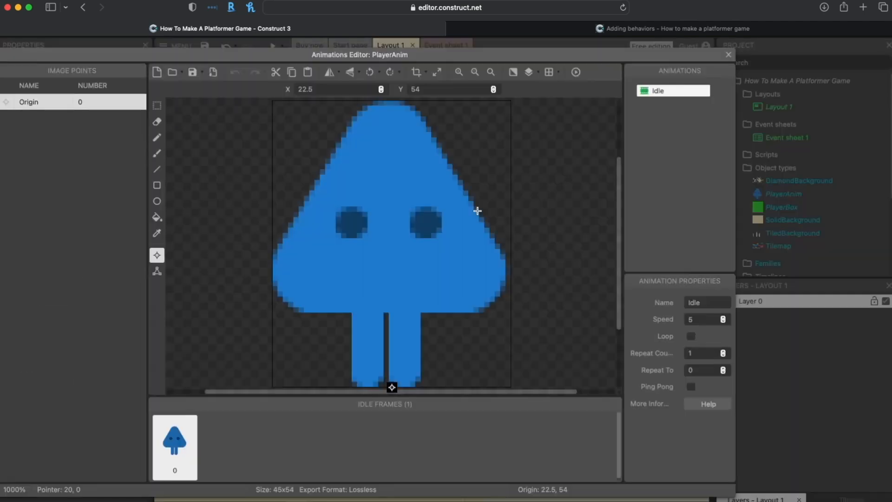
{"action": "left_click", "coordinate": [475, 72]}
{"action": "left_click", "coordinate": [475, 72]}
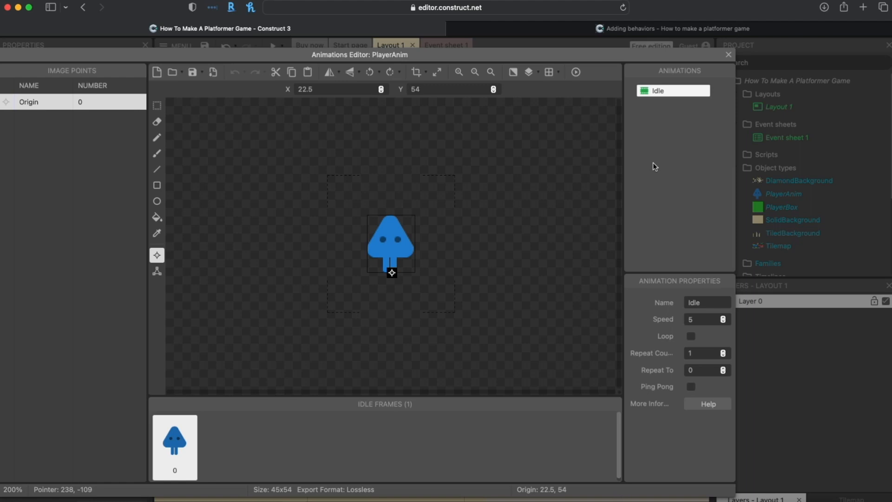
{"action": "right_click", "coordinate": [661, 121]}
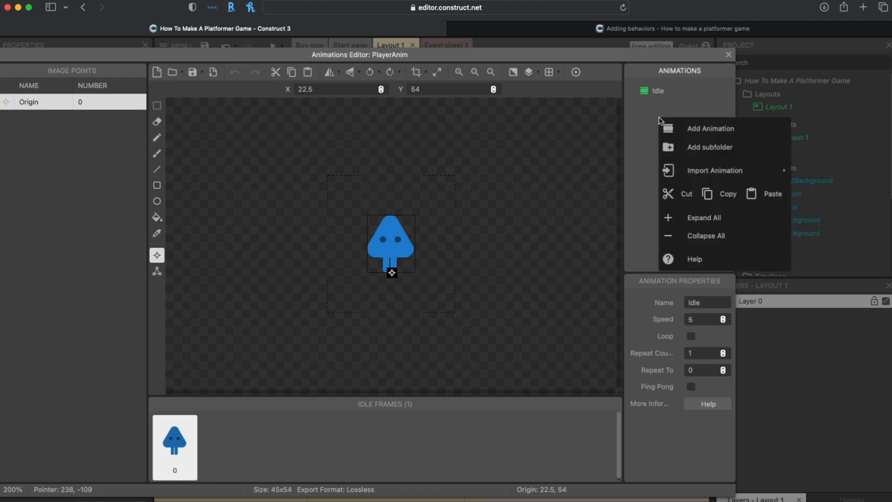
{"action": "left_click", "coordinate": [707, 136]}
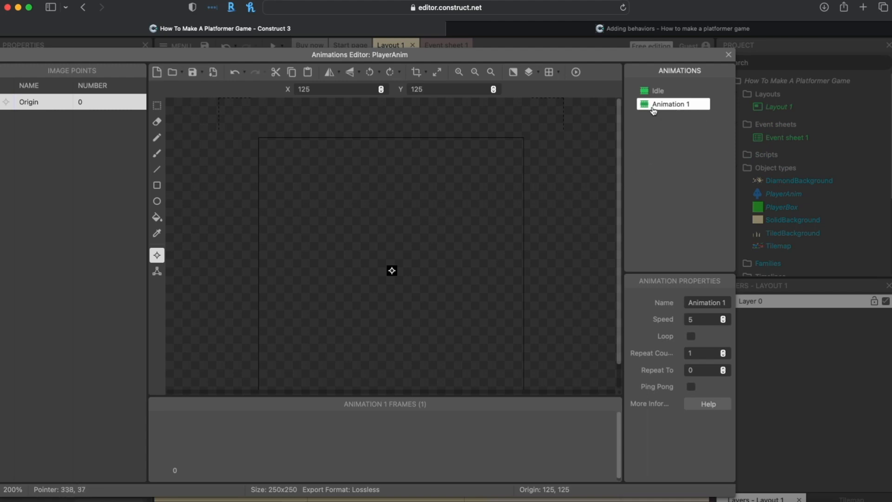
{"action": "left_click", "coordinate": [702, 301]}
{"action": "type", "text": "Run"}
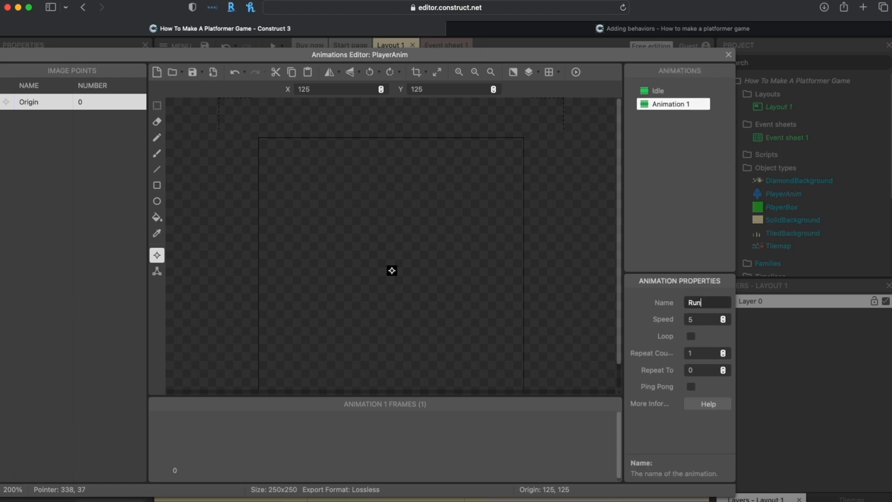
{"action": "key", "text": "Tab"}
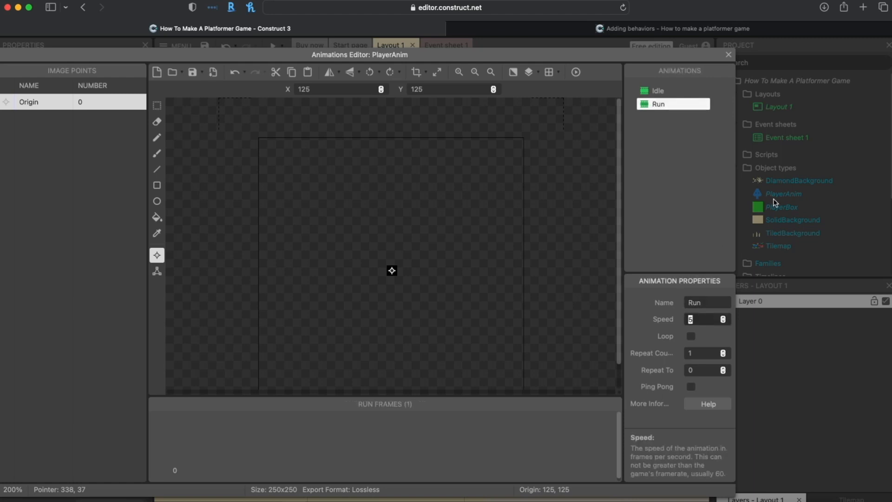
Step: Load playerBlue_walk1.png, playerBlue_walk2.png and playerBlue_walk3.png from the Player Blue folder as the Run animation's frames
{"action": "left_click", "coordinate": [173, 73]}
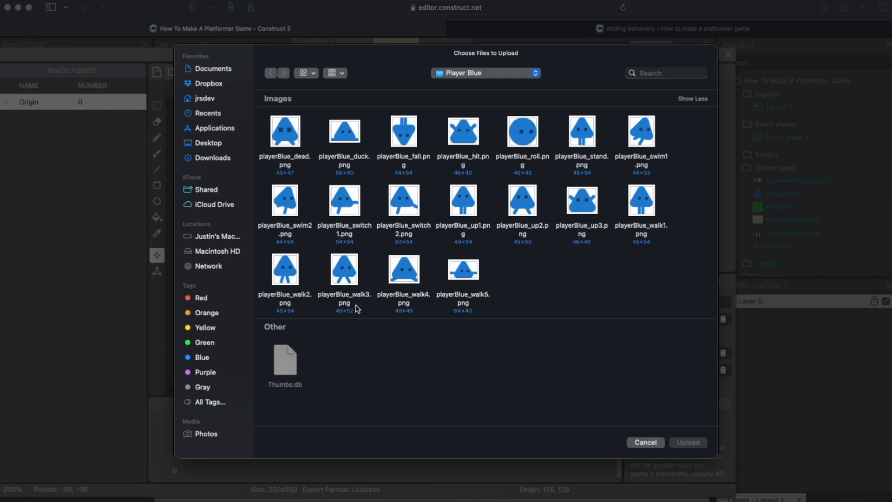
{"action": "left_click", "coordinate": [645, 207]}
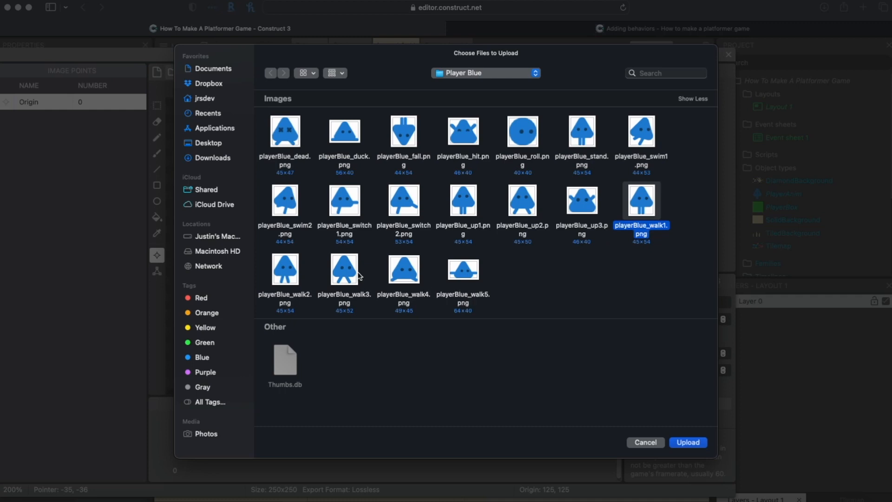
{"action": "left_click", "coordinate": [286, 274], "text": "super"}
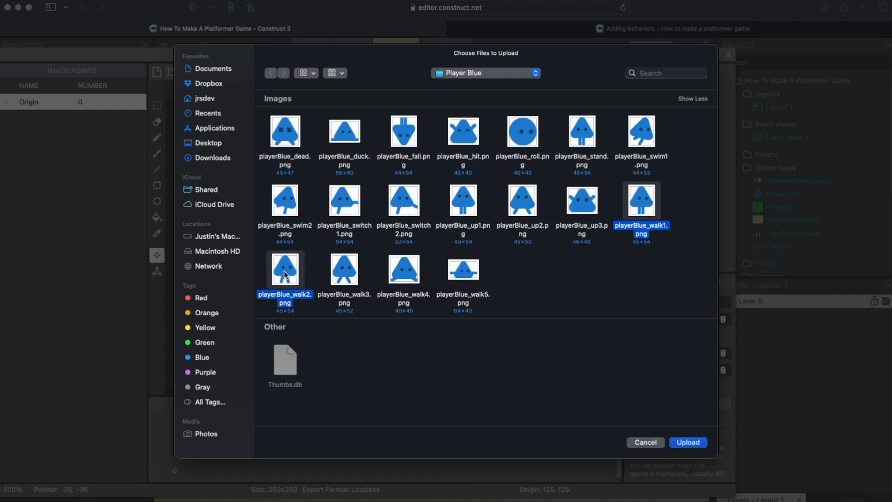
{"action": "left_click", "coordinate": [346, 279], "text": "super"}
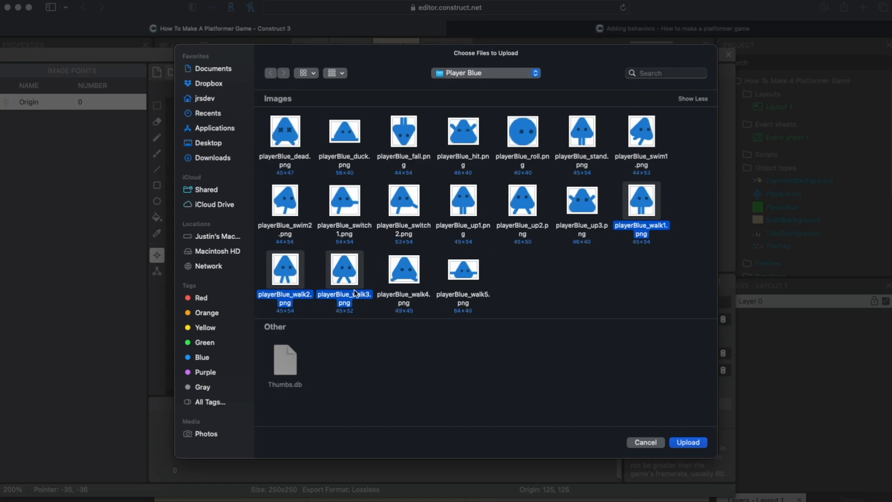
{"action": "left_click", "coordinate": [687, 442]}
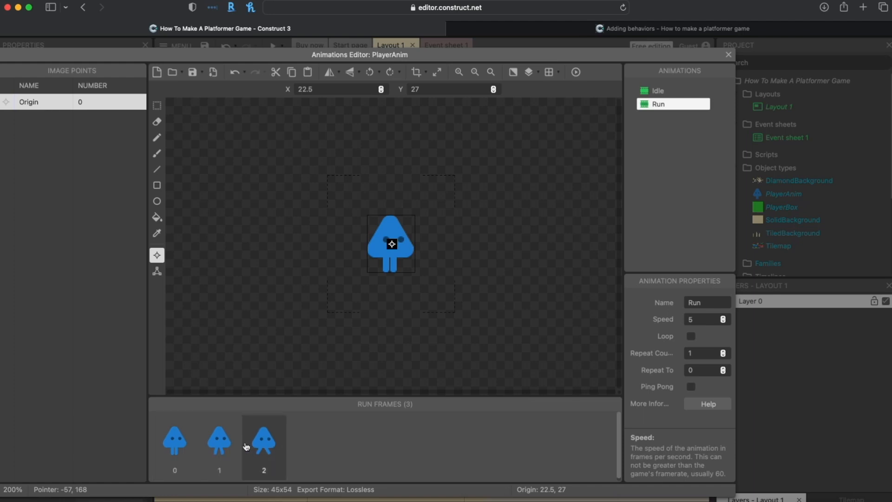
Step: Examine Run frames 0, 1 and 2 in sequence to compare the leg poses, and return to the layout
{"action": "left_click", "coordinate": [175, 441]}
{"action": "left_click", "coordinate": [218, 441]}
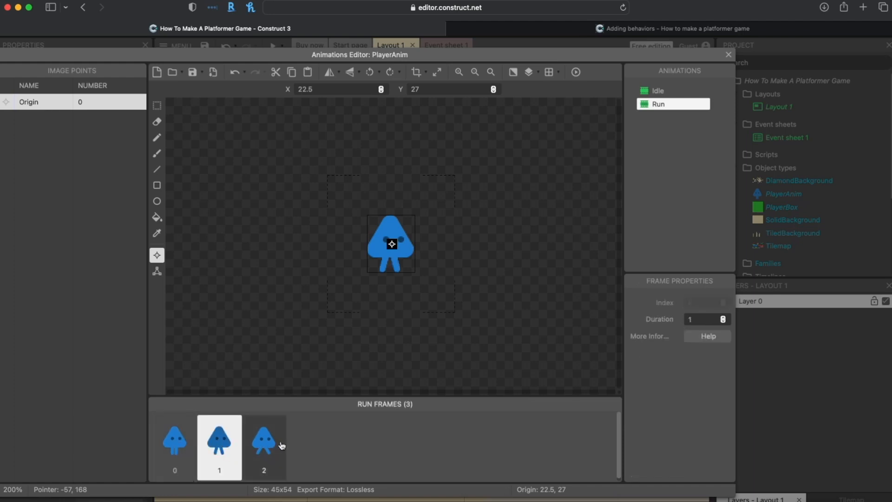
{"action": "left_click", "coordinate": [281, 445]}
{"action": "left_click", "coordinate": [157, 105]}
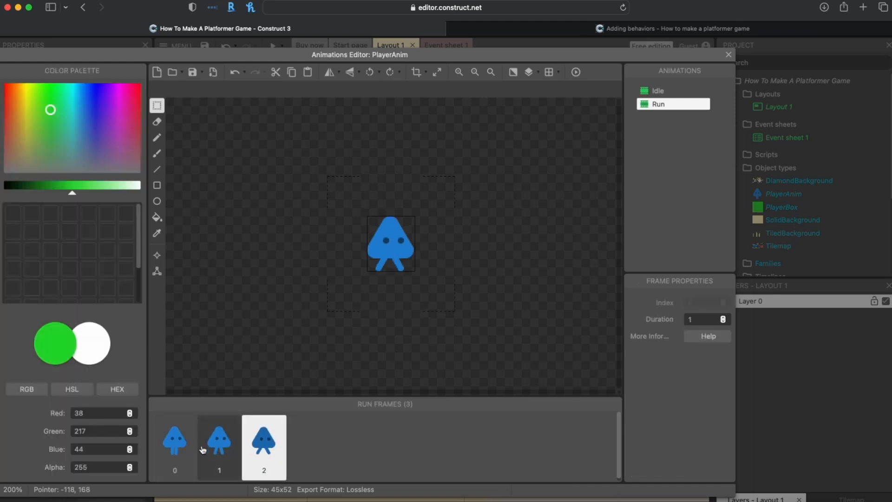
{"action": "left_click", "coordinate": [175, 460]}
{"action": "left_click", "coordinate": [220, 439]}
{"action": "left_click", "coordinate": [264, 445]}
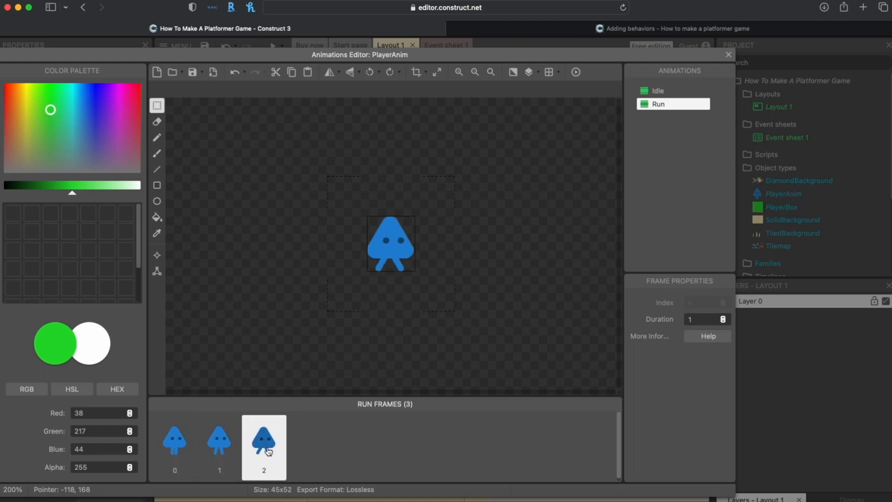
{"action": "left_click", "coordinate": [187, 444]}
{"action": "left_click", "coordinate": [214, 445]}
{"action": "left_click", "coordinate": [262, 453]}
{"action": "left_click", "coordinate": [727, 58]}
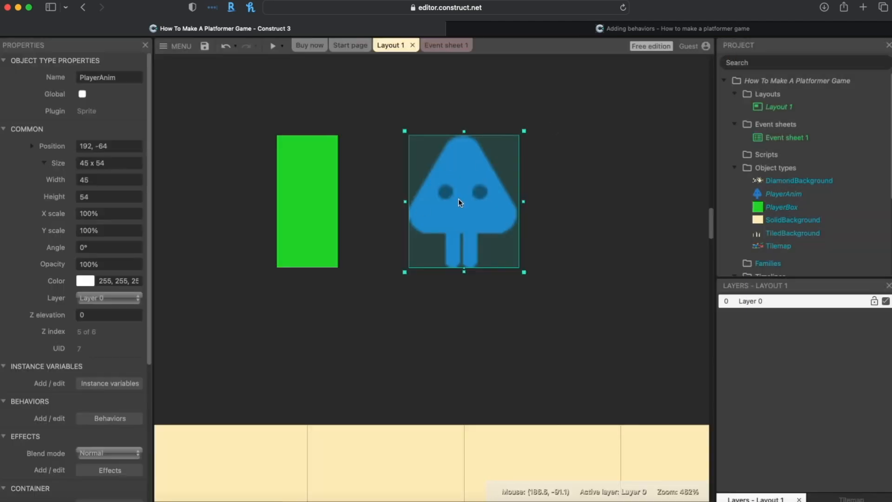
Step: Move PlayerAnim back over the PlayerBox at 128, -64 and set its initial animation to Run with initial frame 2
{"action": "left_click_drag", "start_coordinate": [479, 210], "coordinate": [324, 205]}
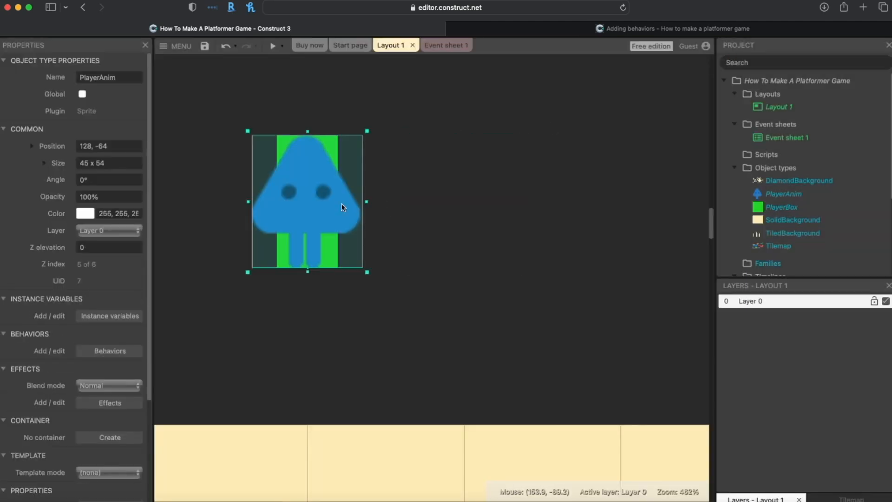
{"action": "scroll", "coordinate": [84, 209], "scroll_direction": "down", "scroll_amount": 5}
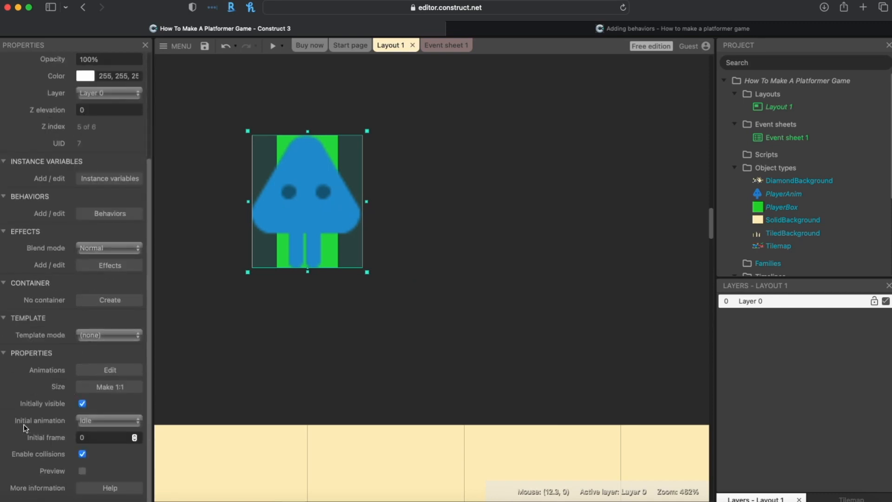
{"action": "left_click", "coordinate": [107, 420]}
{"action": "left_click", "coordinate": [90, 421]}
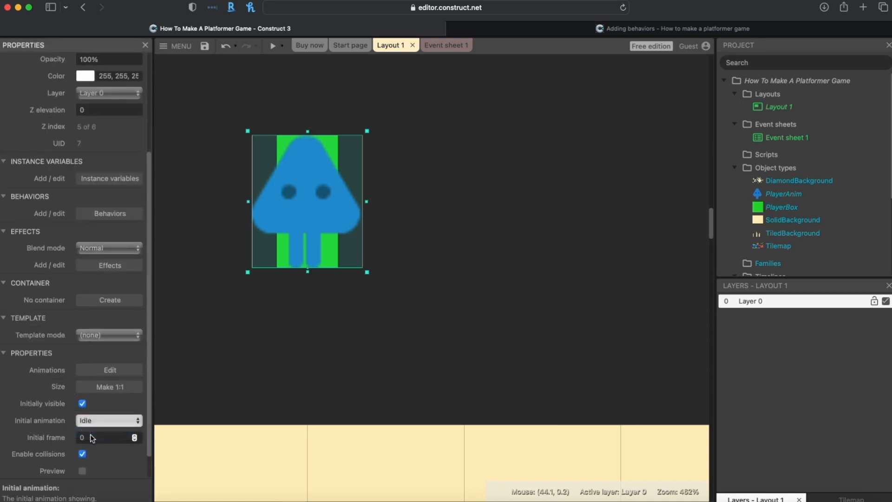
{"action": "left_click", "coordinate": [91, 437]}
{"action": "left_click_drag", "start_coordinate": [87, 438], "coordinate": [72, 438]}
{"action": "type", "text": "2"}
{"action": "key", "text": "Return"}
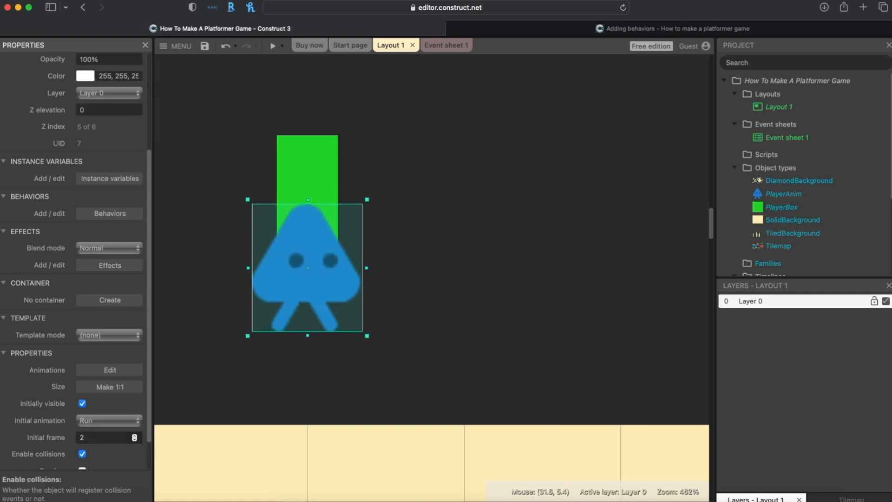
Step: Move PlayerAnim up one grid cell and set its initial animation to Idle with initial frame 0
{"action": "left_click_drag", "start_coordinate": [310, 281], "coordinate": [310, 201]}
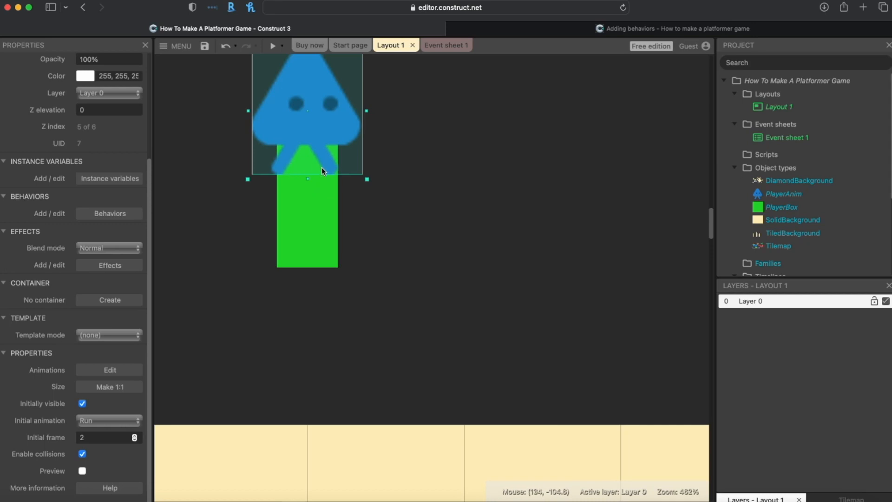
{"action": "left_click", "coordinate": [126, 420]}
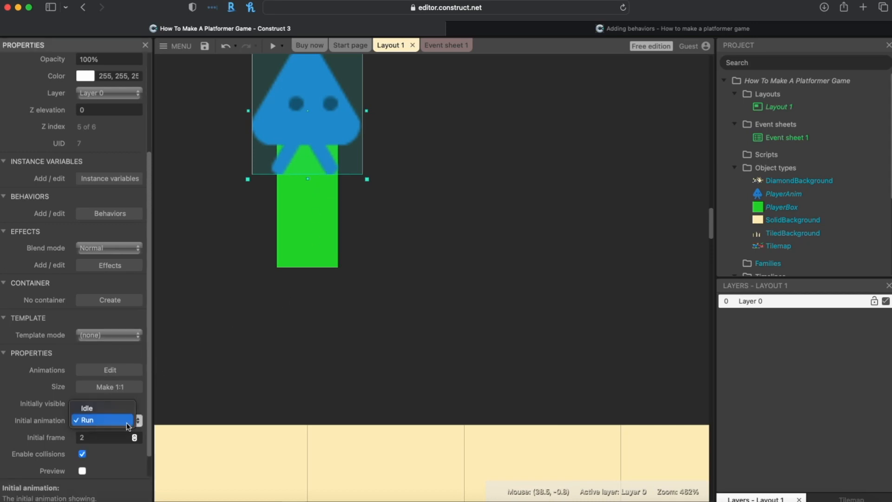
{"action": "left_click", "coordinate": [101, 412]}
{"action": "left_click", "coordinate": [124, 436]}
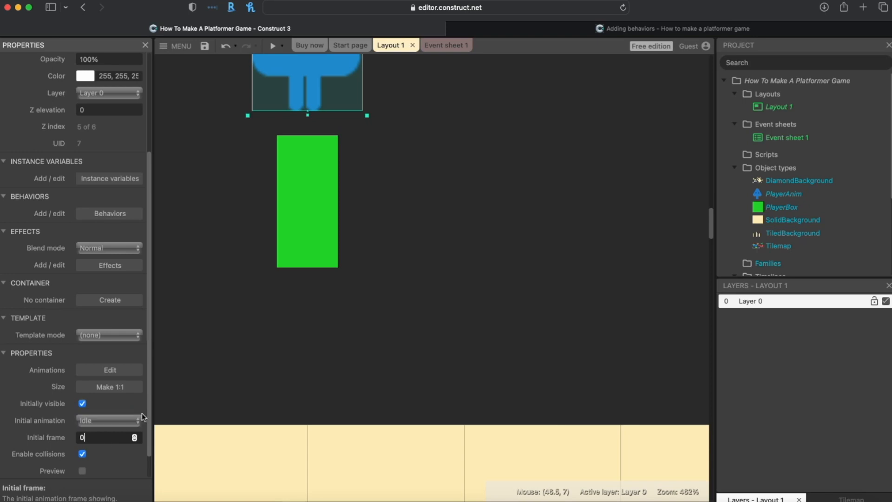
Step: Move PlayerAnim beside the PlayerBox at 192, -64 and open the Run animation's image points for editing
{"action": "left_click_drag", "start_coordinate": [310, 93], "coordinate": [395, 197]}
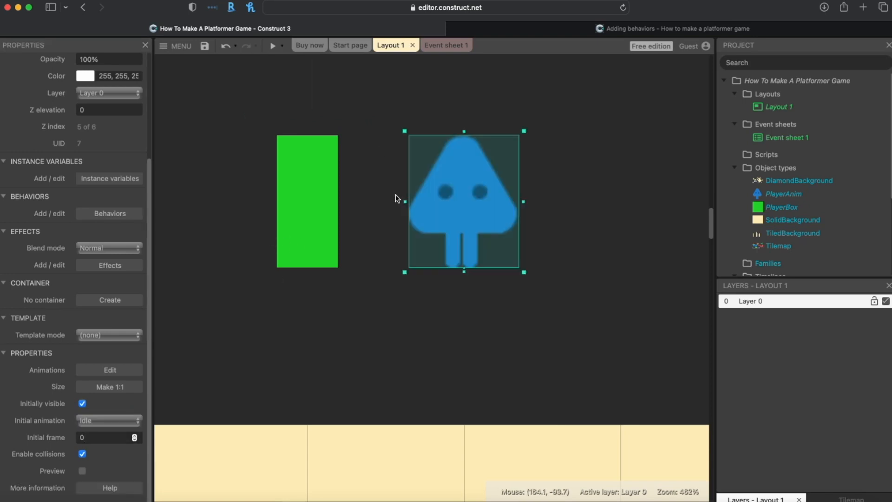
{"action": "double_click", "coordinate": [455, 205]}
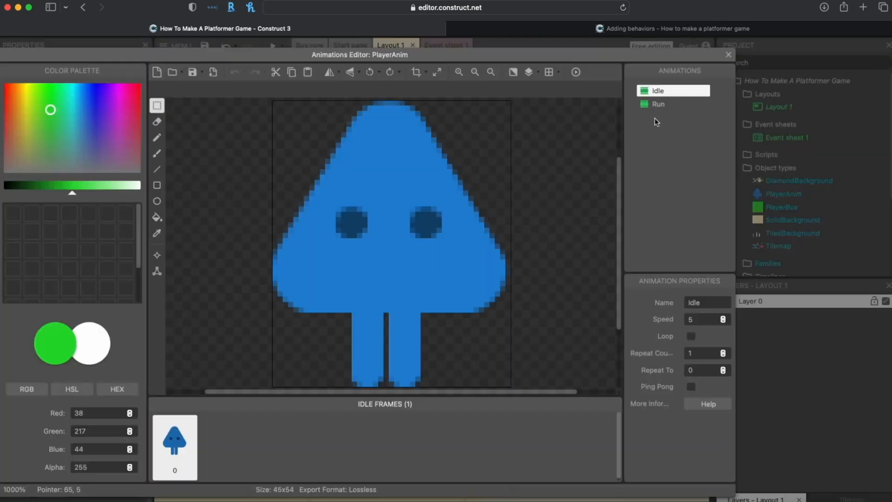
{"action": "left_click", "coordinate": [660, 106]}
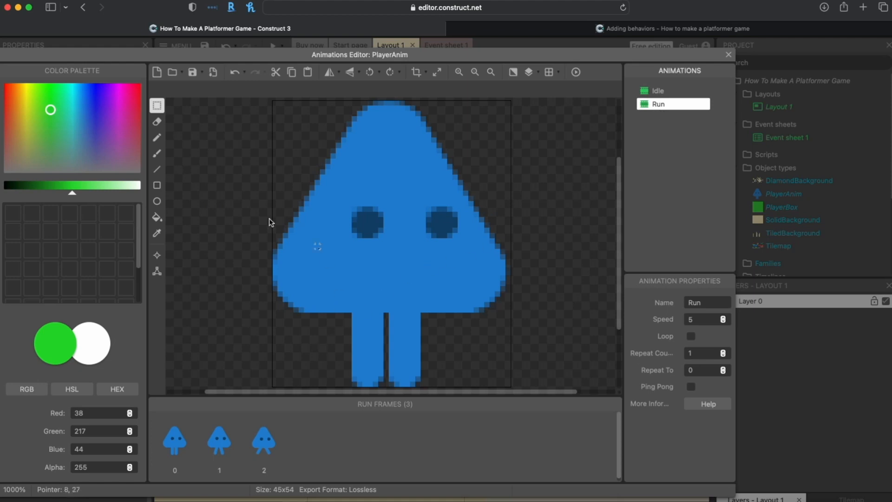
{"action": "left_click", "coordinate": [157, 255]}
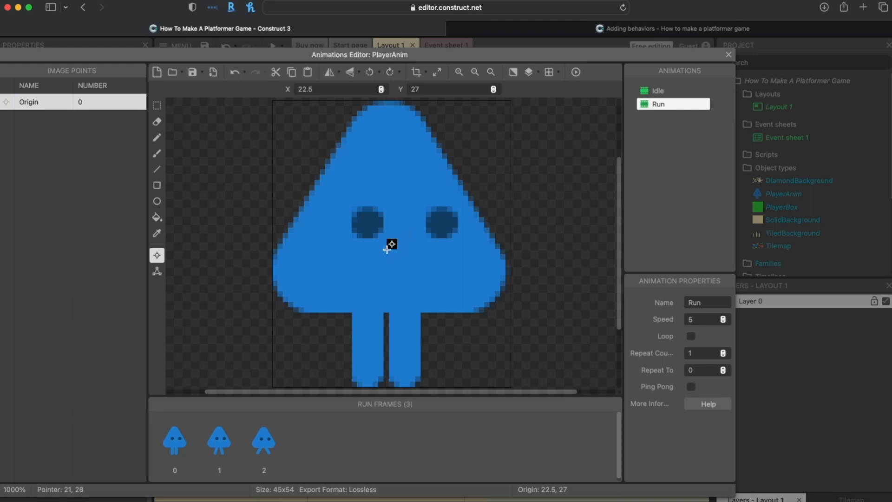
Step: Apply the Run animation's current origin to all animations and check the origin on Run frames 1, 0 and 2
{"action": "right_click", "coordinate": [57, 107]}
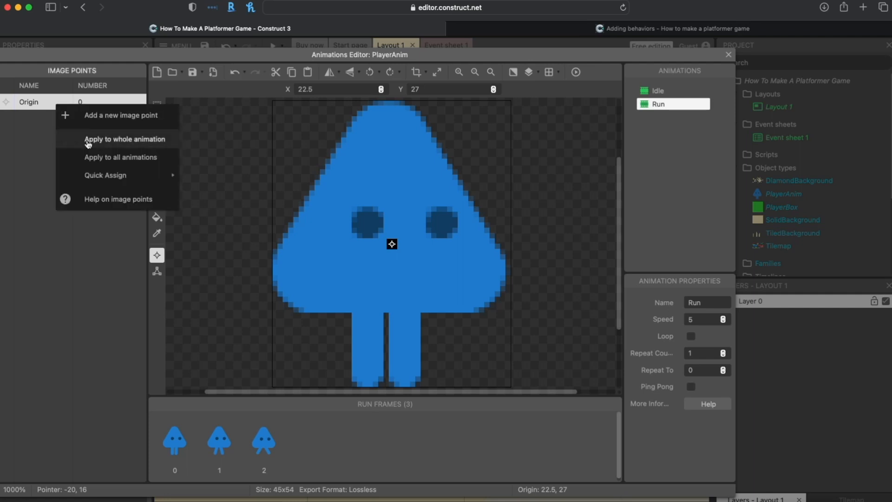
{"action": "left_click", "coordinate": [132, 162]}
{"action": "left_click", "coordinate": [219, 442]}
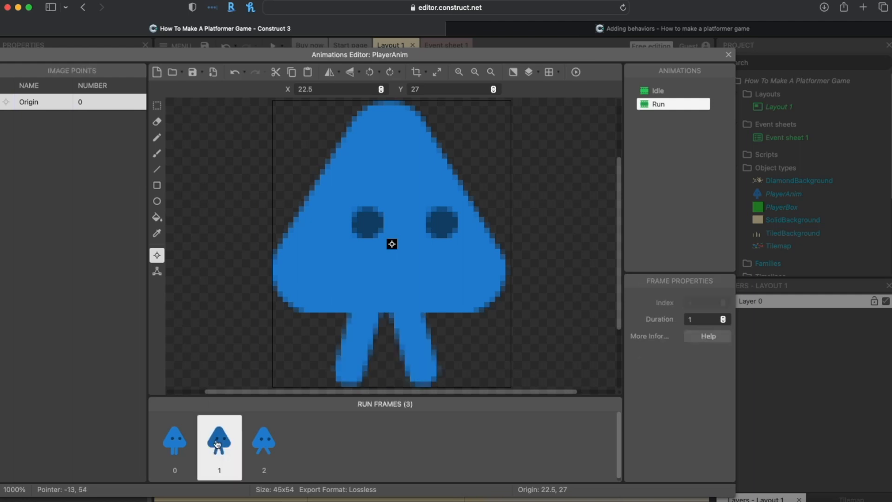
{"action": "left_click", "coordinate": [175, 442]}
{"action": "left_click", "coordinate": [261, 441]}
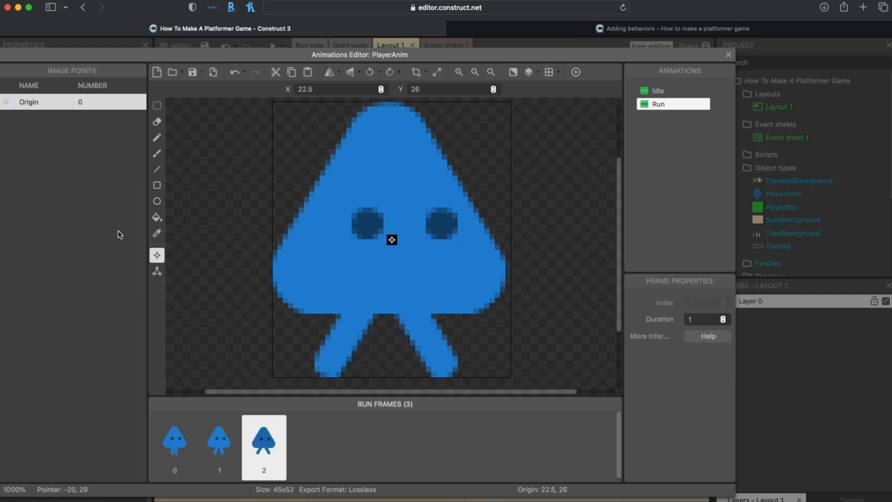
Step: Apply Run frame 2's origin to the whole animation and check the origin on frame 0
{"action": "right_click", "coordinate": [91, 101]}
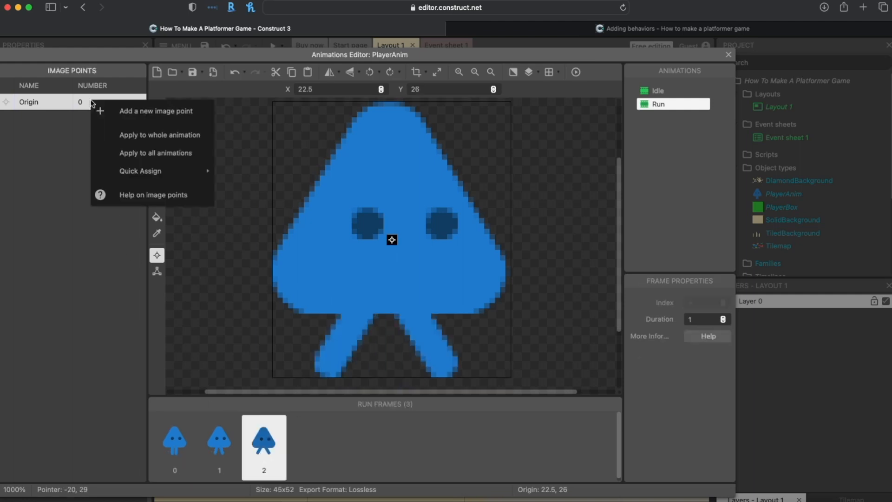
{"action": "left_click", "coordinate": [125, 136]}
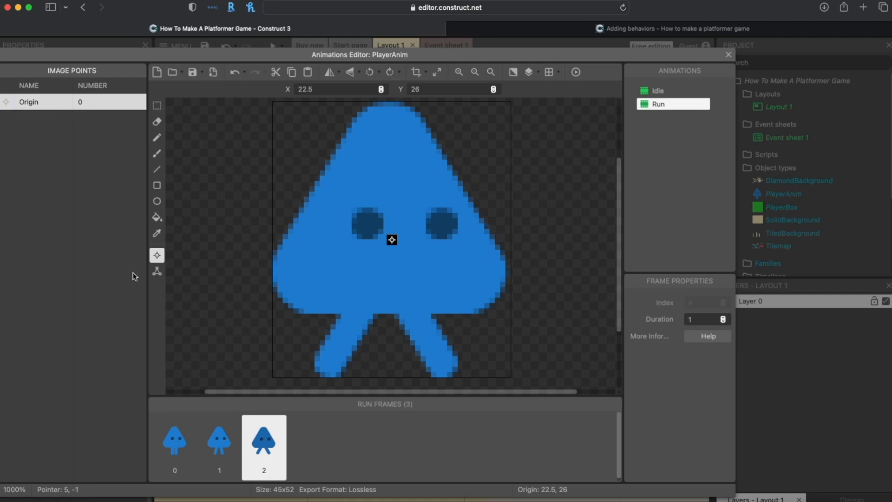
{"action": "left_click", "coordinate": [177, 457]}
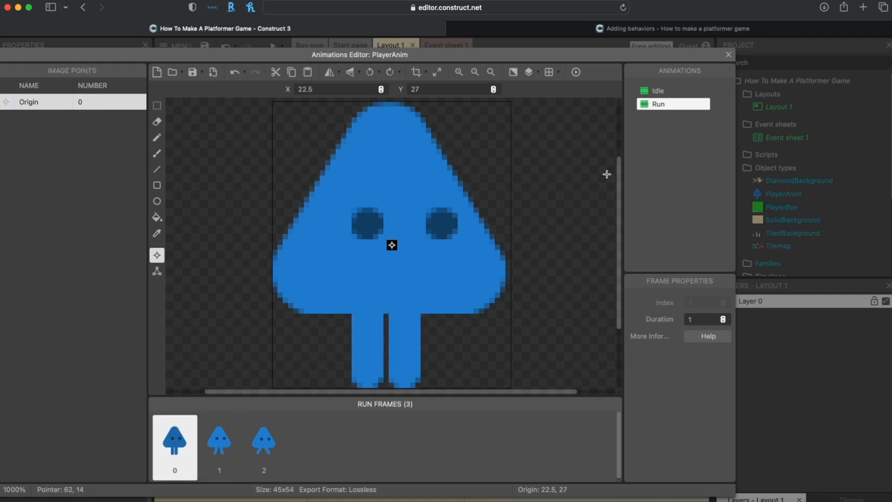
Step: Apply the Idle animation's origin to all animations and compare the origin between Idle and Run
{"action": "left_click", "coordinate": [652, 99]}
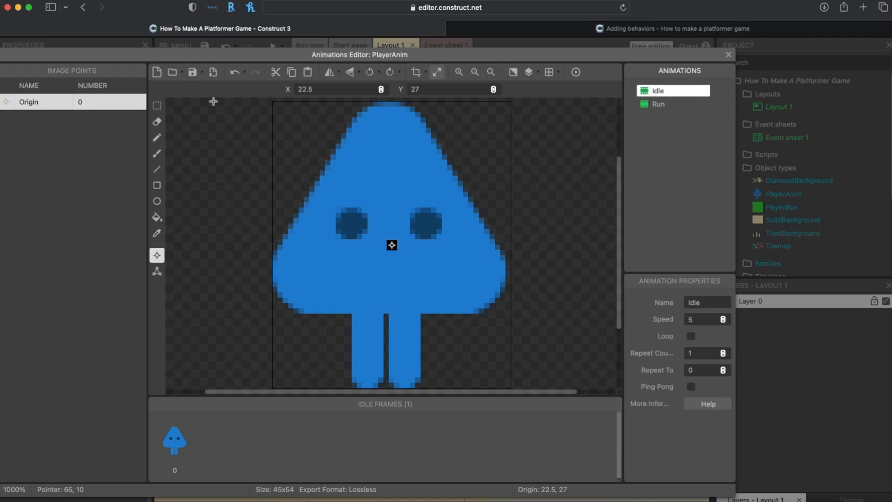
{"action": "left_click", "coordinate": [39, 101]}
{"action": "right_click", "coordinate": [40, 102]}
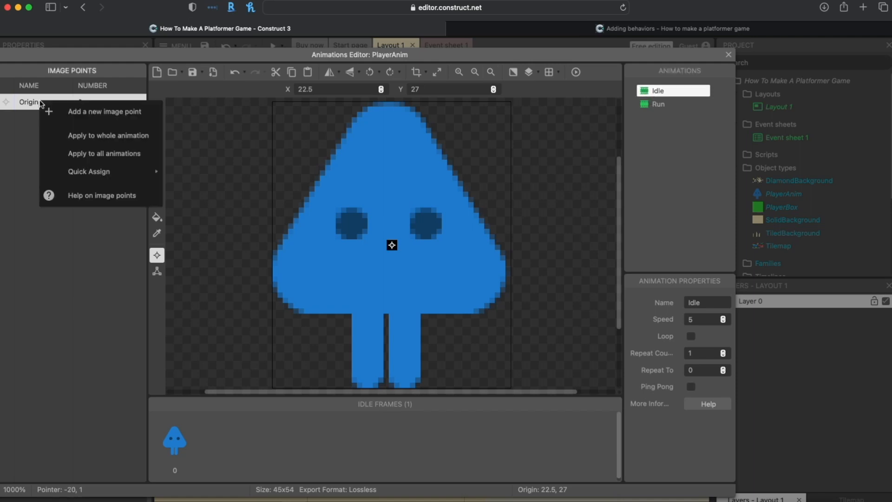
{"action": "left_click", "coordinate": [105, 154]}
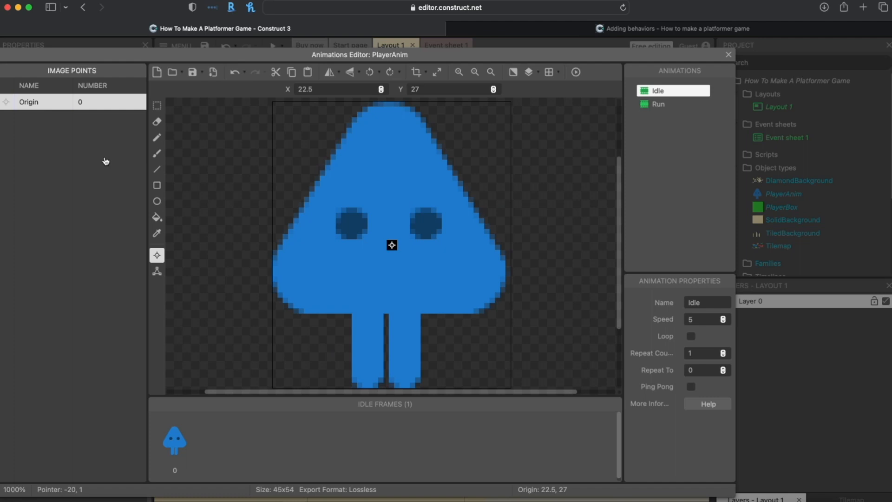
{"action": "left_click", "coordinate": [176, 446]}
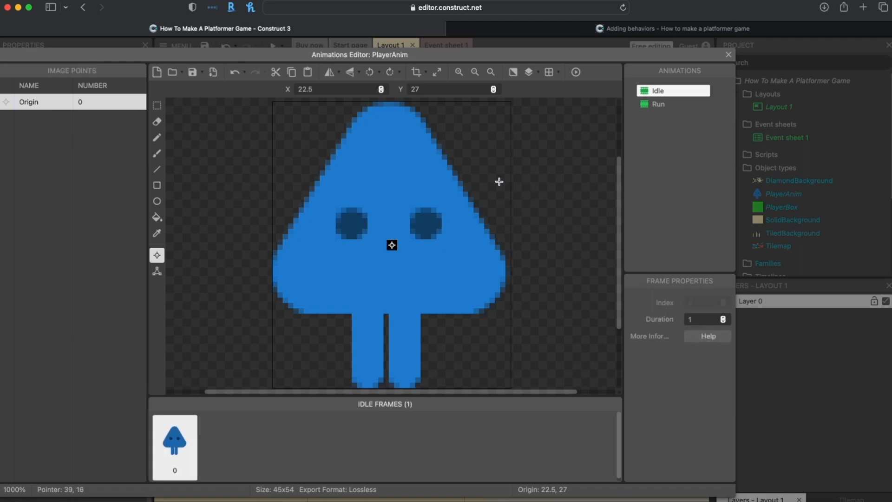
{"action": "left_click", "coordinate": [669, 106]}
{"action": "left_click", "coordinate": [669, 93]}
{"action": "left_click", "coordinate": [670, 100]}
{"action": "left_click", "coordinate": [669, 94]}
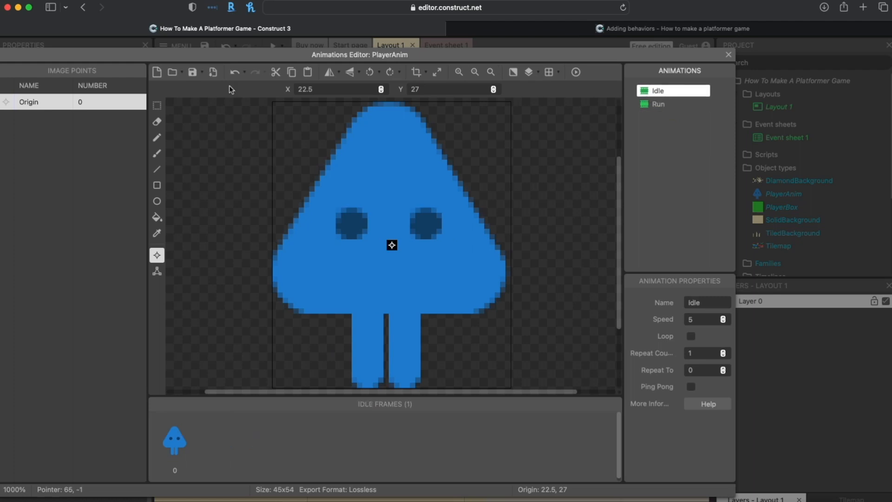
Step: Quick-assign the Idle origin to Bottom, apply it to all animations, and check Run frame 1
{"action": "right_click", "coordinate": [63, 105]}
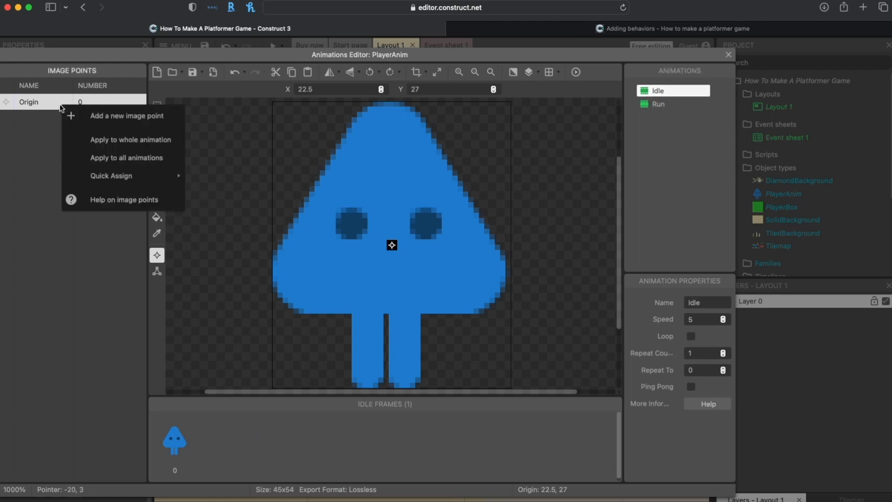
{"action": "mouse_move", "coordinate": [106, 176]}
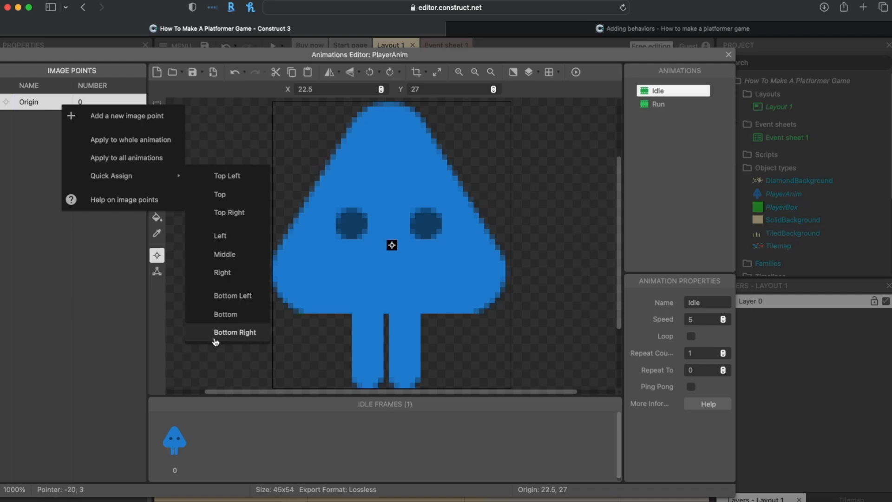
{"action": "left_click", "coordinate": [222, 324]}
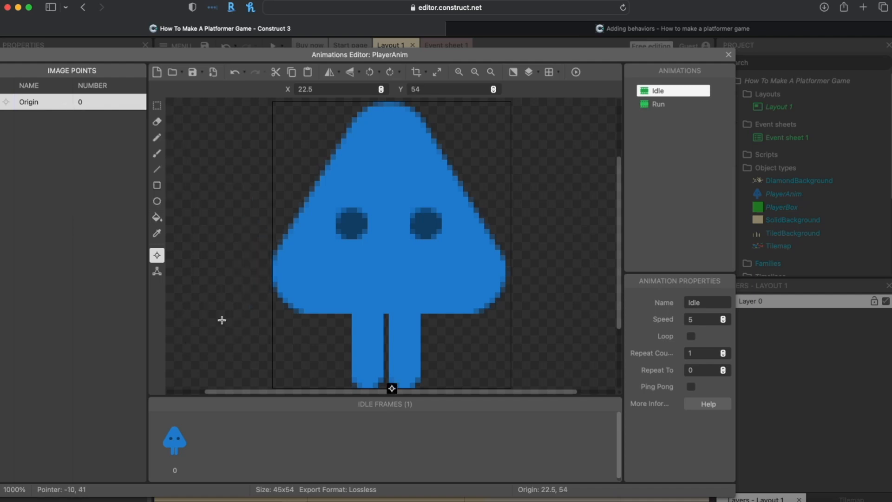
{"action": "right_click", "coordinate": [72, 107]}
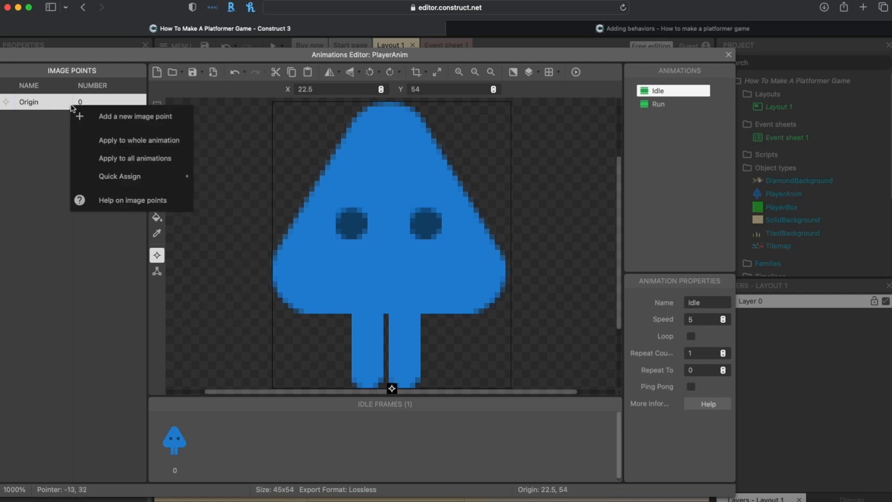
{"action": "left_click", "coordinate": [114, 159]}
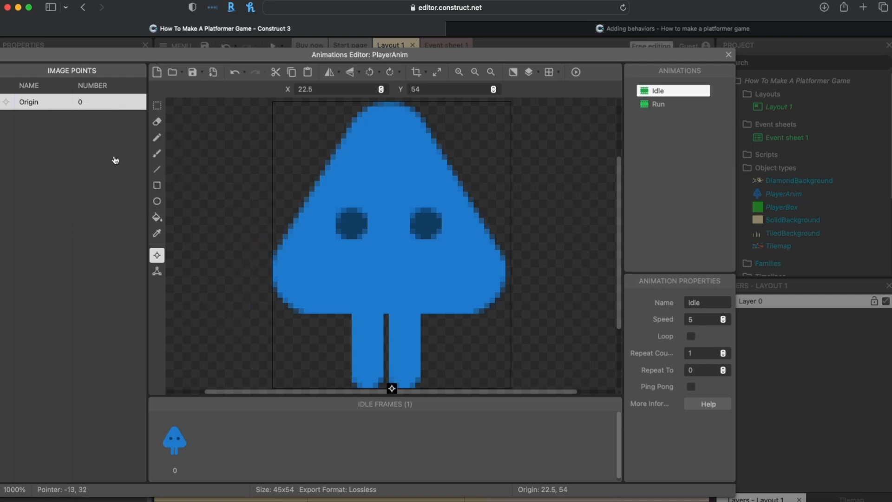
{"action": "left_click", "coordinate": [653, 105]}
{"action": "left_click", "coordinate": [230, 438]}
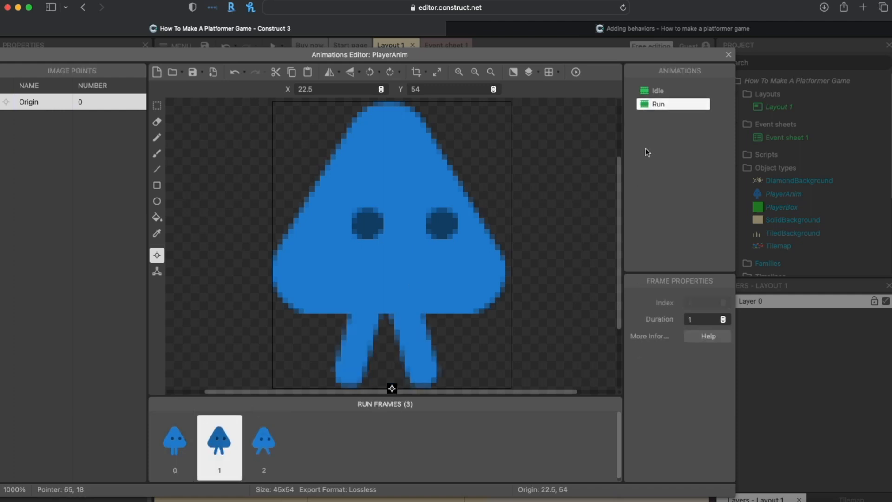
Step: Reapply Idle's bottom origin to all animations and check the origin on Run frames 0, 1 and 2
{"action": "left_click", "coordinate": [657, 93]}
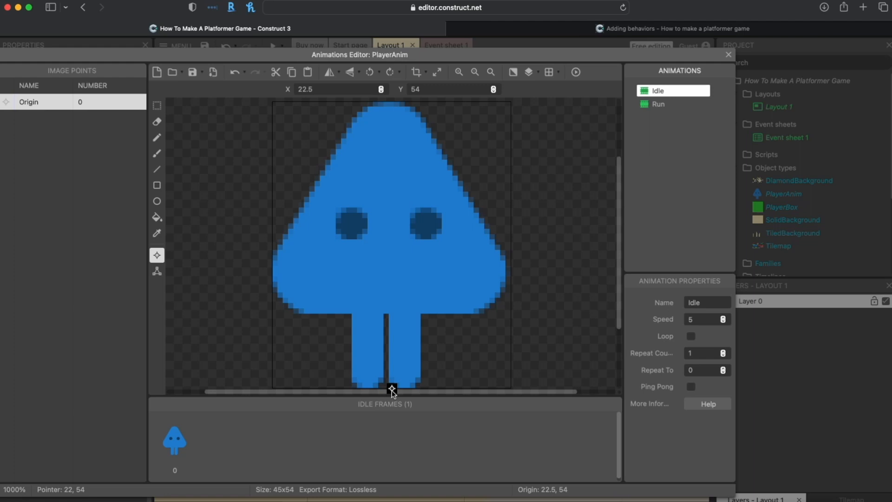
{"action": "right_click", "coordinate": [103, 115]}
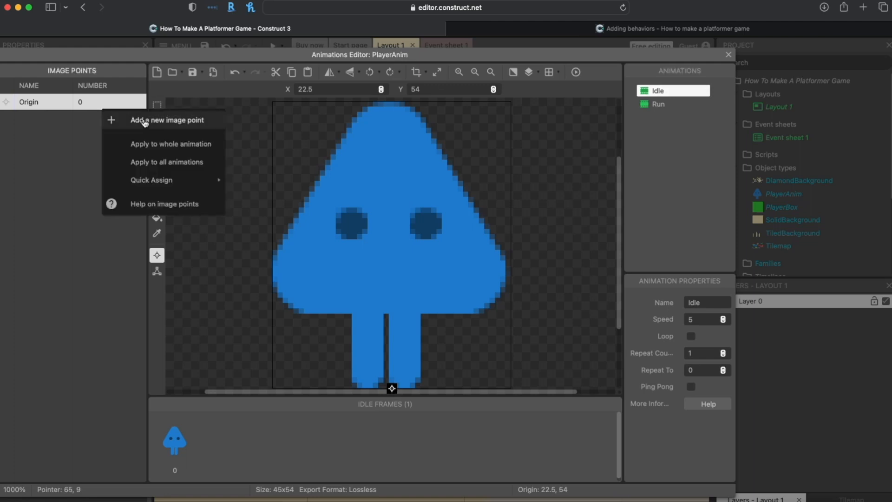
{"action": "left_click", "coordinate": [169, 162]}
{"action": "left_click", "coordinate": [173, 432]}
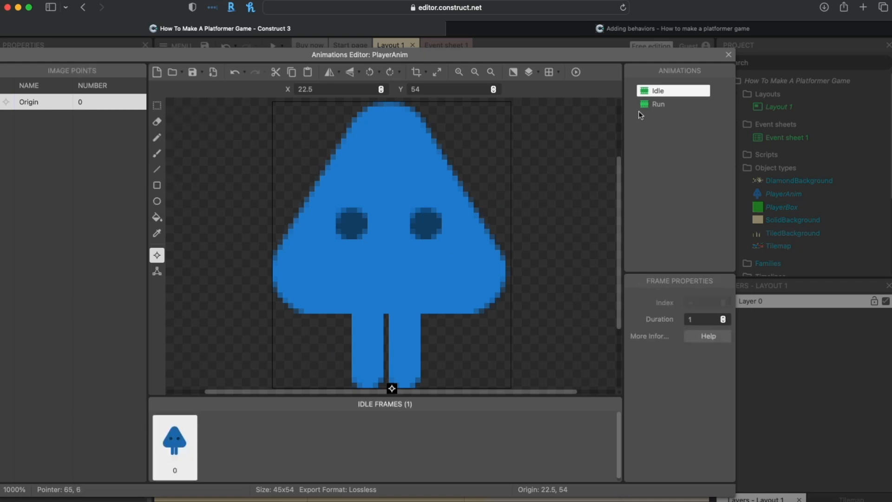
{"action": "left_click", "coordinate": [657, 104]}
{"action": "left_click", "coordinate": [212, 451]}
{"action": "left_click", "coordinate": [258, 452]}
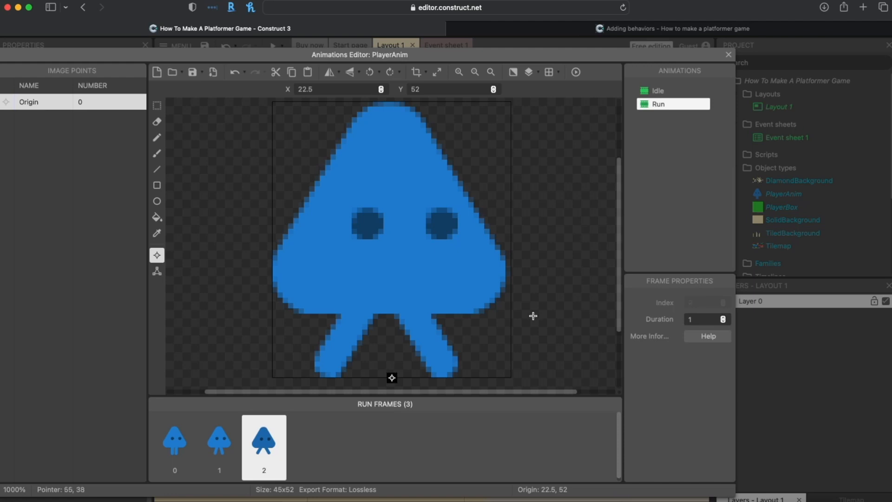
{"action": "left_click", "coordinate": [203, 441]}
{"action": "left_click", "coordinate": [192, 444]}
{"action": "left_click", "coordinate": [258, 446]}
{"action": "left_click", "coordinate": [188, 446]}
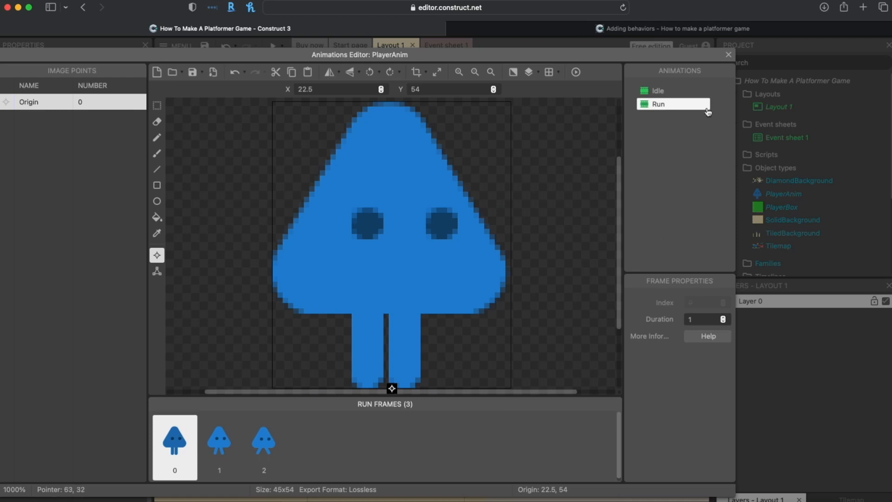
Step: Turn on looping for the Run animation
{"action": "left_click", "coordinate": [669, 109]}
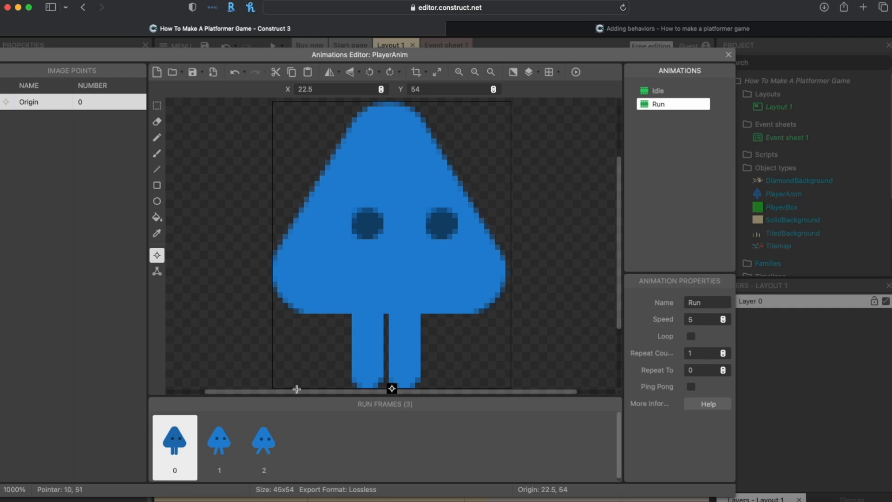
{"action": "left_click_drag", "start_coordinate": [219, 438], "coordinate": [265, 441]}
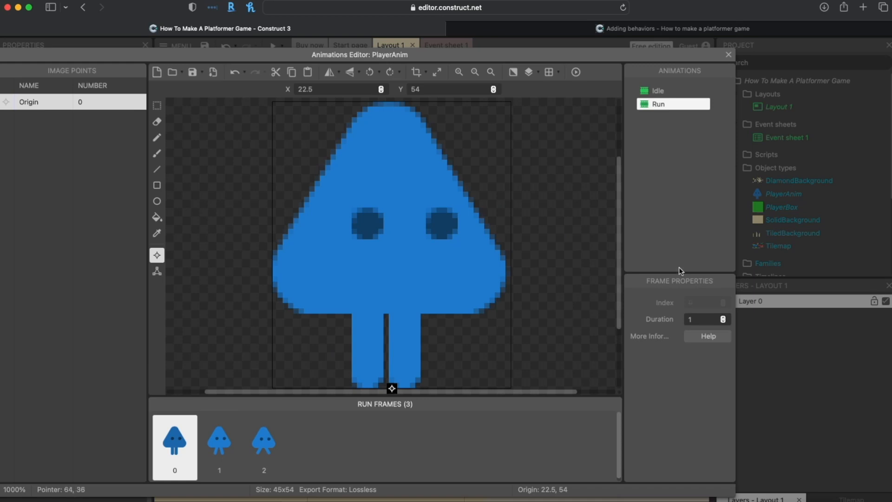
{"action": "left_click", "coordinate": [681, 110]}
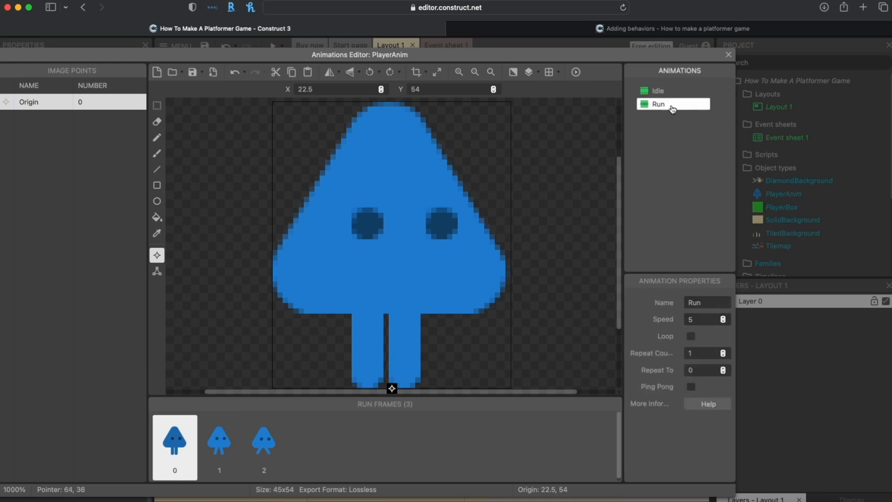
{"action": "left_click", "coordinate": [690, 336]}
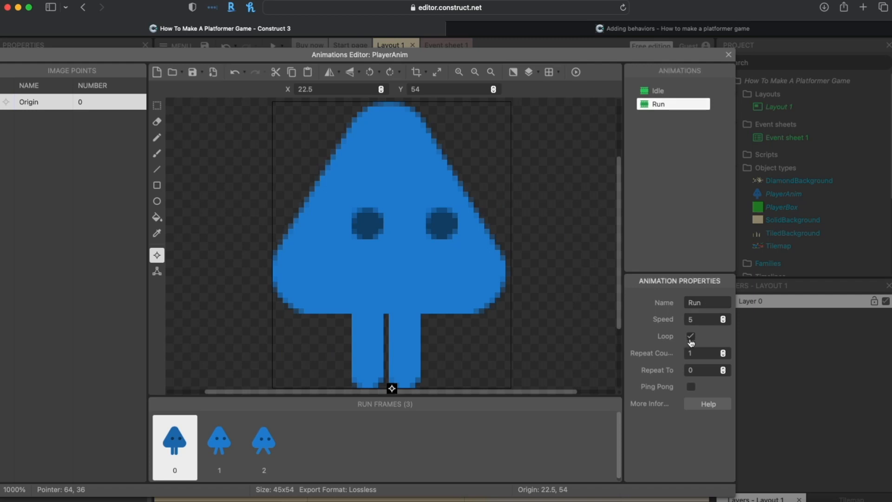
Step: Try to preview the Run animation, and restart the editor
{"action": "right_click", "coordinate": [667, 109]}
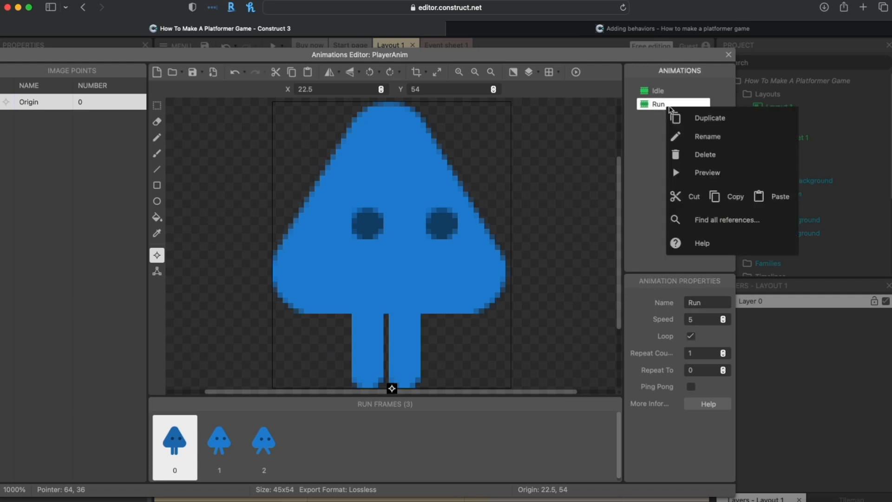
{"action": "left_click", "coordinate": [706, 172]}
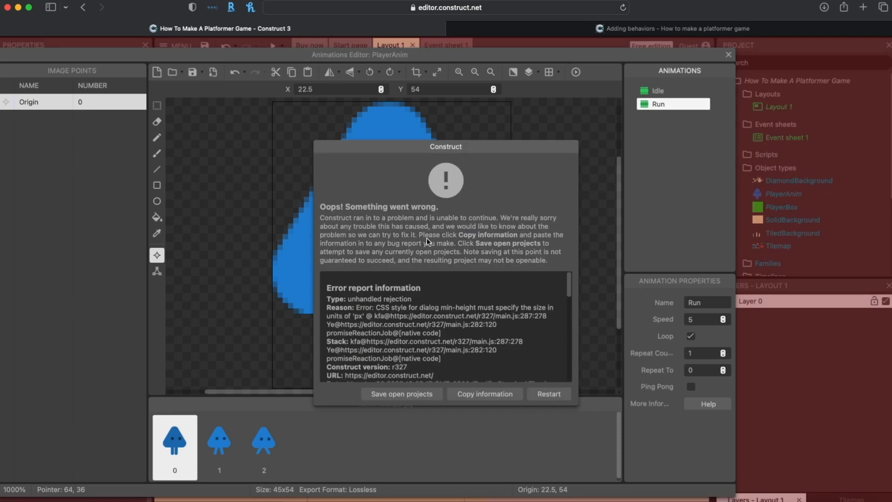
{"action": "left_click_drag", "start_coordinate": [501, 151], "coordinate": [553, 157]}
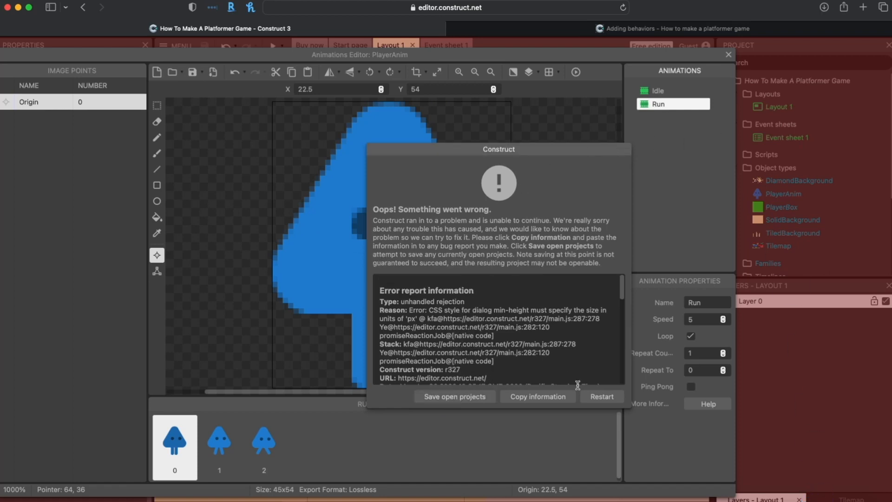
{"action": "left_click", "coordinate": [588, 398]}
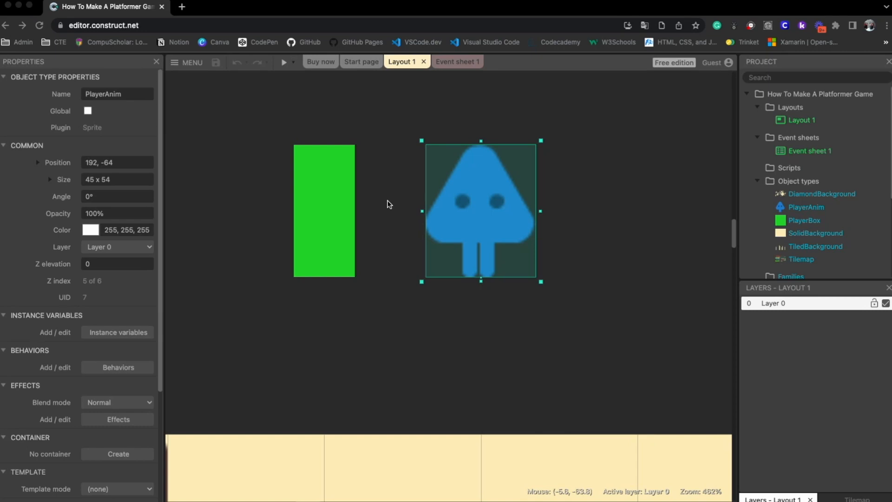
Step: Open PlayerAnim in the Animations Editor and preview the Run animation
{"action": "double_click", "coordinate": [472, 213]}
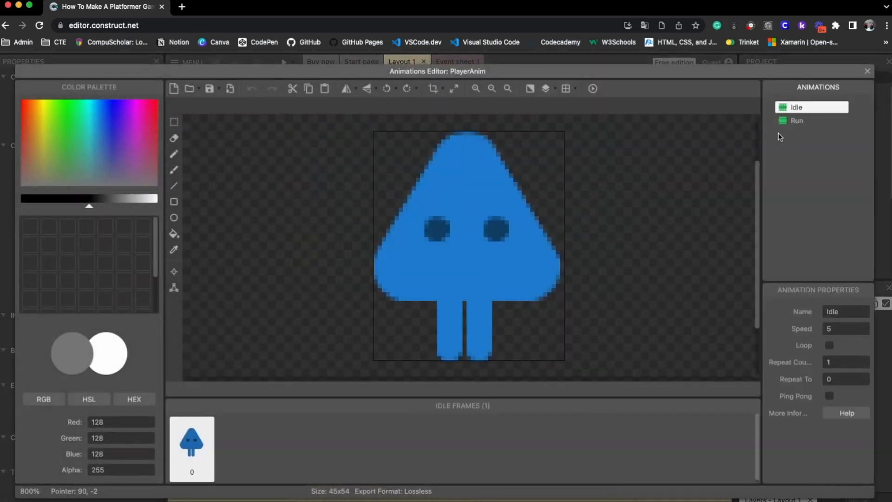
{"action": "left_click", "coordinate": [794, 122]}
{"action": "right_click", "coordinate": [794, 123]}
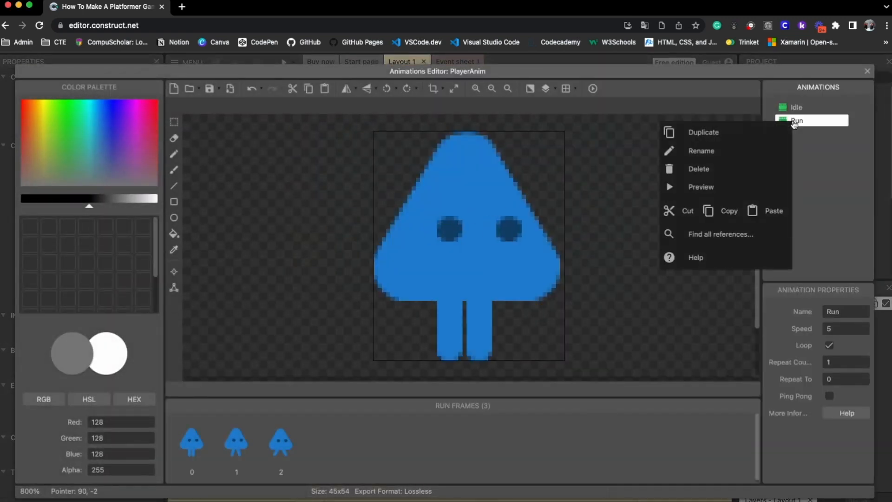
{"action": "left_click", "coordinate": [696, 187]}
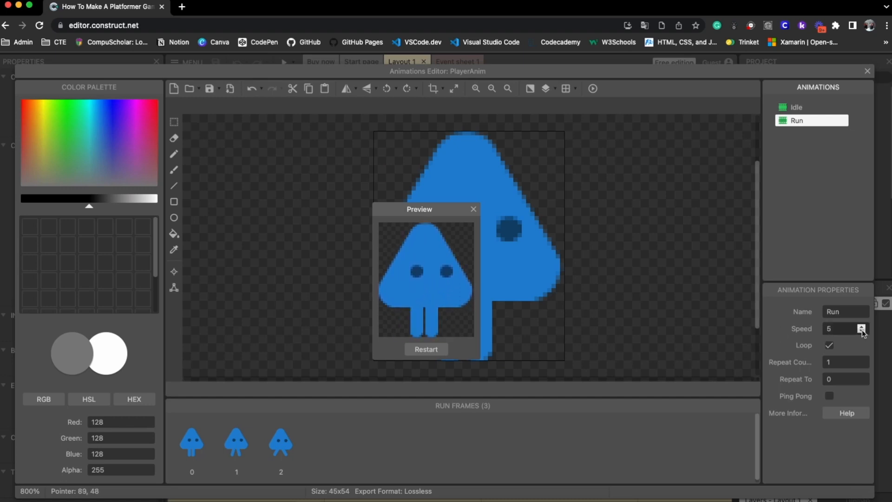
{"action": "left_click", "coordinate": [473, 209]}
Step: Set the Run animation's speed to 8 and preview it again
{"action": "left_click", "coordinate": [837, 331]}
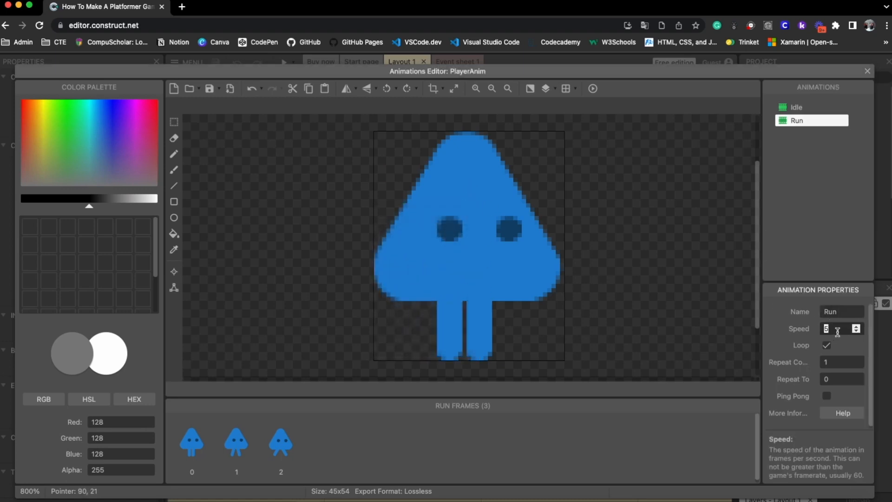
{"action": "type", "text": "8"}
{"action": "right_click", "coordinate": [808, 121]}
{"action": "left_click", "coordinate": [716, 184]}
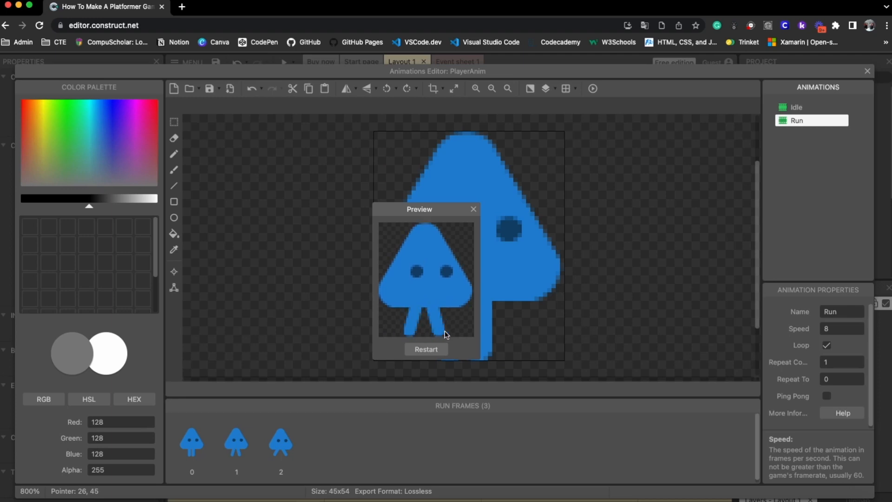
{"action": "left_click", "coordinate": [473, 209]}
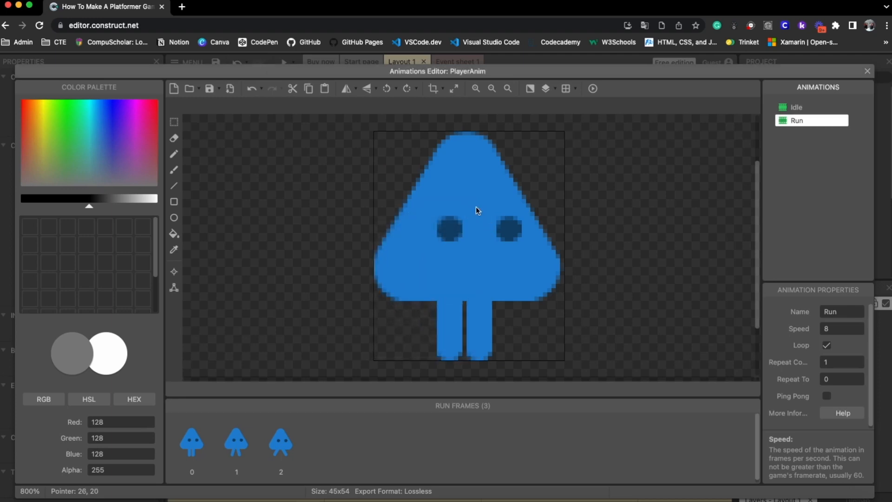
Step: Add a new animation to PlayerAnim and name it Jump
{"action": "left_click", "coordinate": [787, 150]}
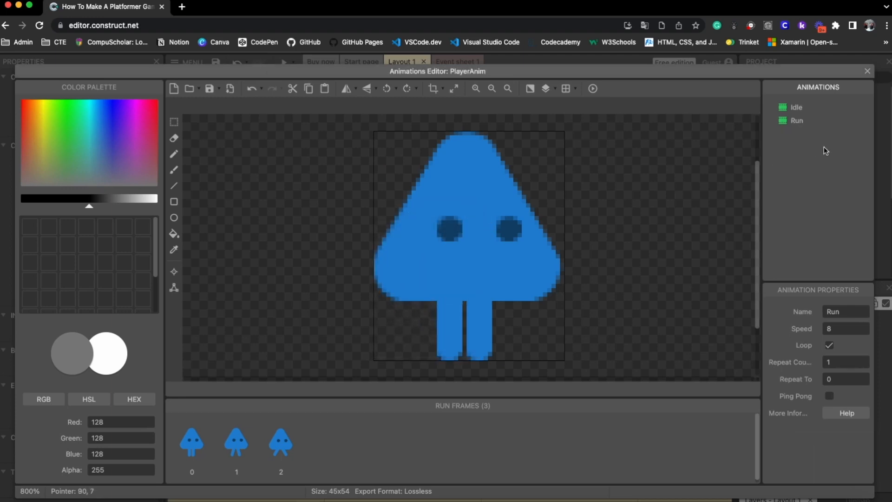
{"action": "right_click", "coordinate": [801, 141]}
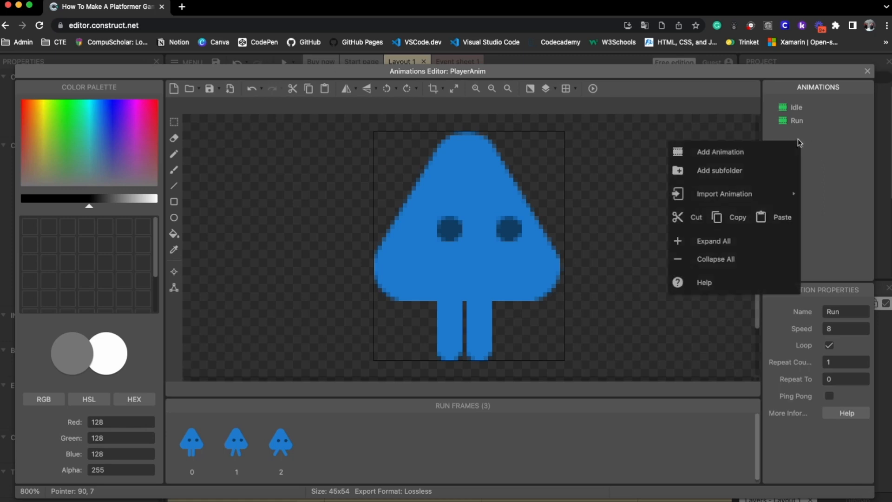
{"action": "right_click", "coordinate": [802, 143]}
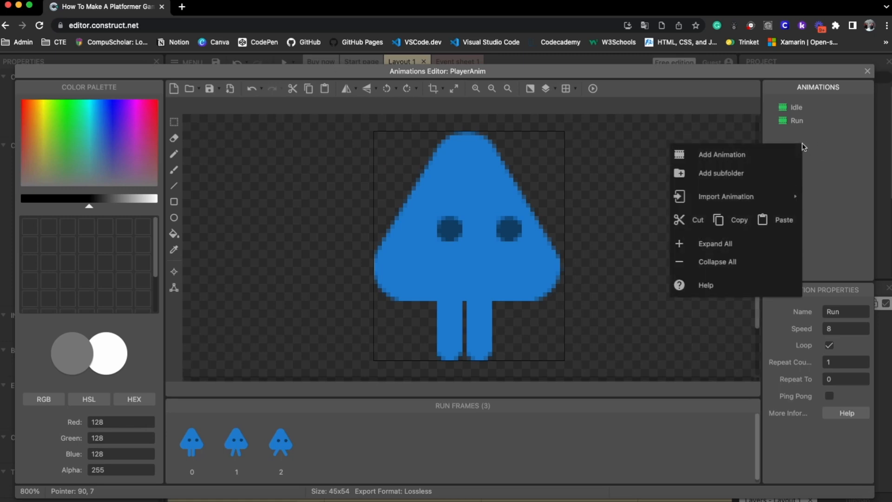
{"action": "left_click", "coordinate": [753, 155]}
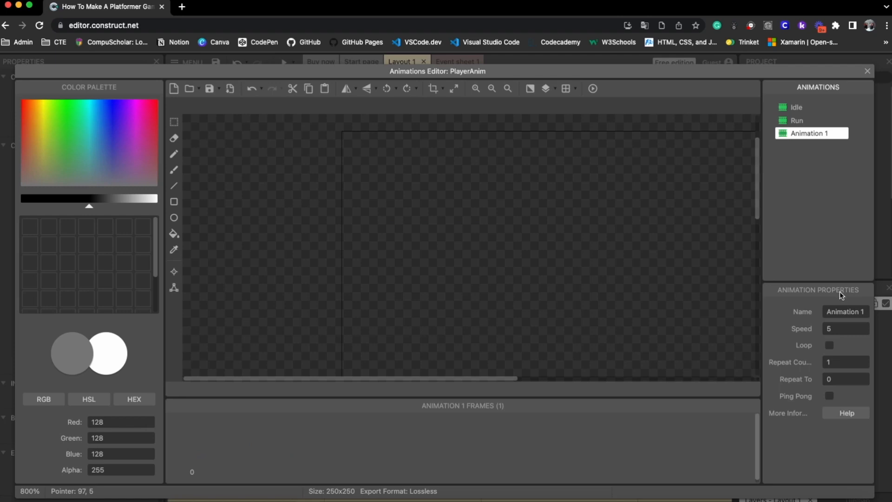
{"action": "left_click", "coordinate": [844, 310]}
{"action": "type", "text": "Jump"}
{"action": "key", "text": "Tab"}
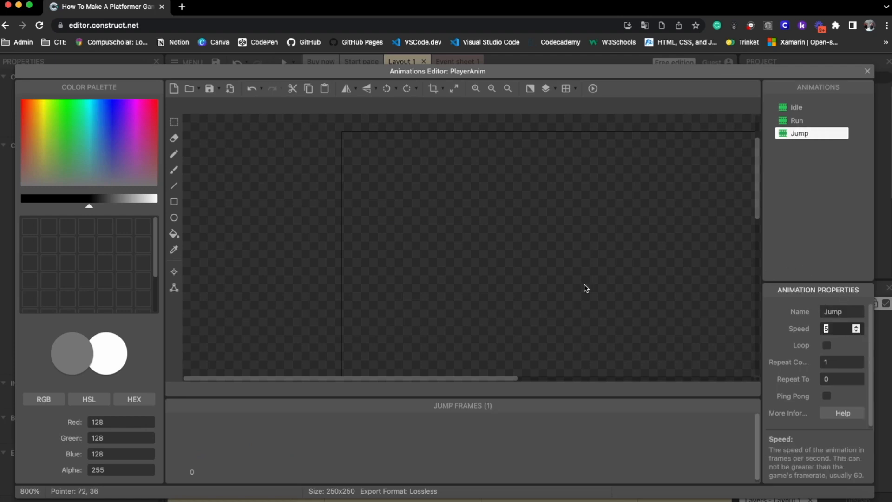
Step: Start loading images for the Jump animation and browse to the Player Blue folder within the downloaded abstract-platformer pack's PNG Players folder
{"action": "left_click", "coordinate": [197, 94]}
{"action": "left_click", "coordinate": [231, 107]}
{"action": "left_click", "coordinate": [78, 146]}
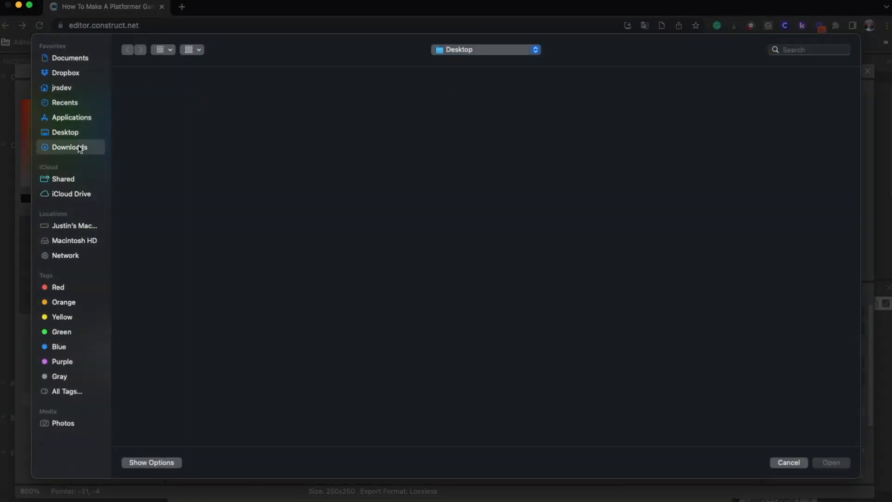
{"action": "double_click", "coordinate": [142, 112]}
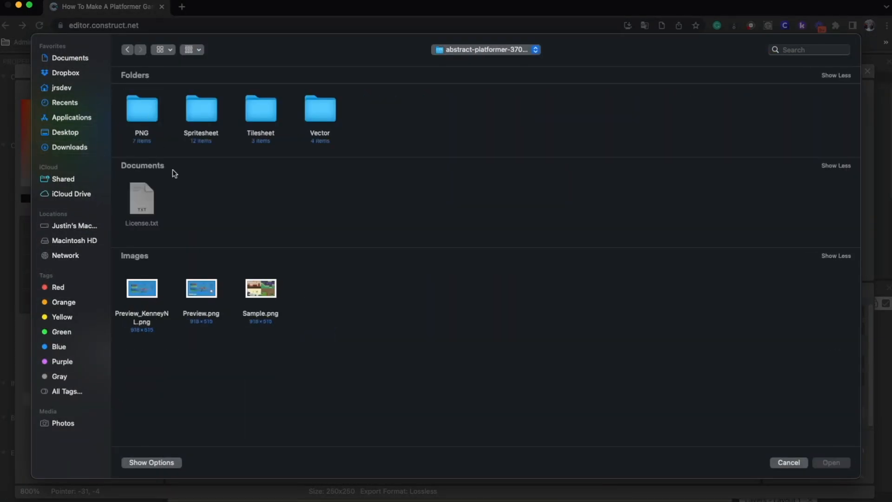
{"action": "double_click", "coordinate": [145, 114]}
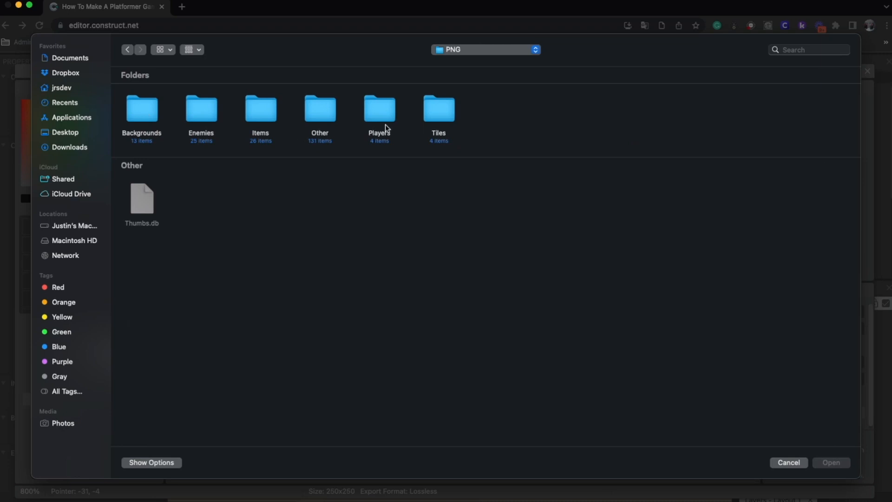
{"action": "double_click", "coordinate": [386, 128]}
{"action": "double_click", "coordinate": [145, 114]}
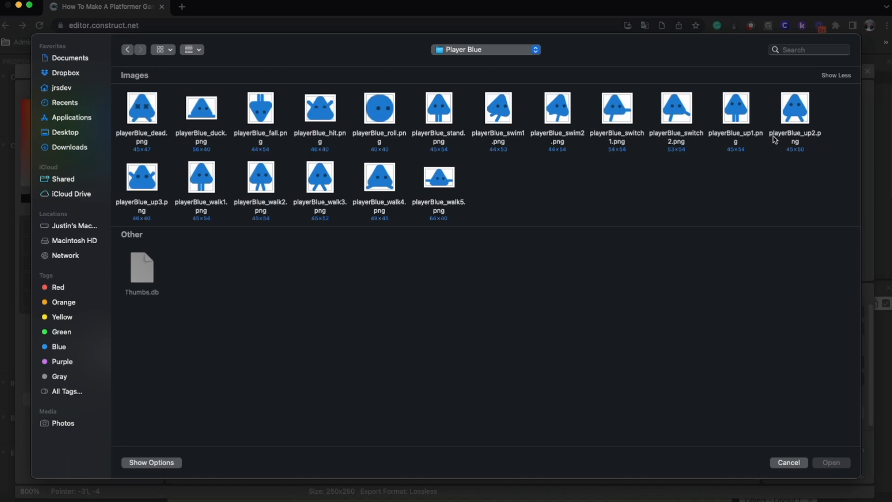
Step: Load playerBlue_up1.png and playerBlue_up2.png together as the frames of the Jump animation
{"action": "left_click", "coordinate": [749, 122]}
{"action": "left_click", "coordinate": [804, 137]}
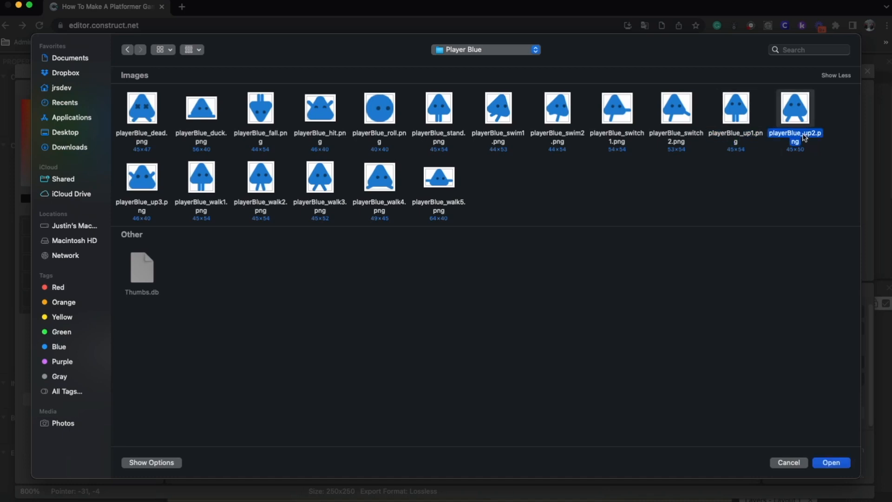
{"action": "left_click", "coordinate": [142, 207]}
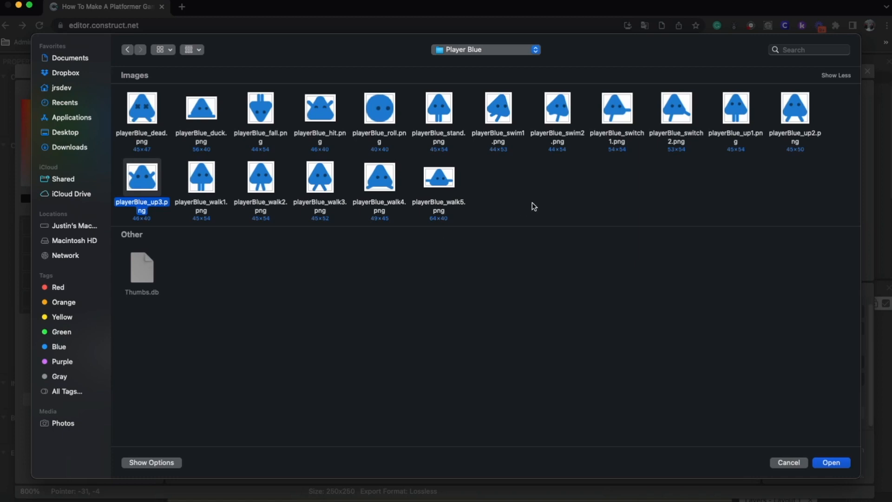
{"action": "left_click", "coordinate": [733, 127]}
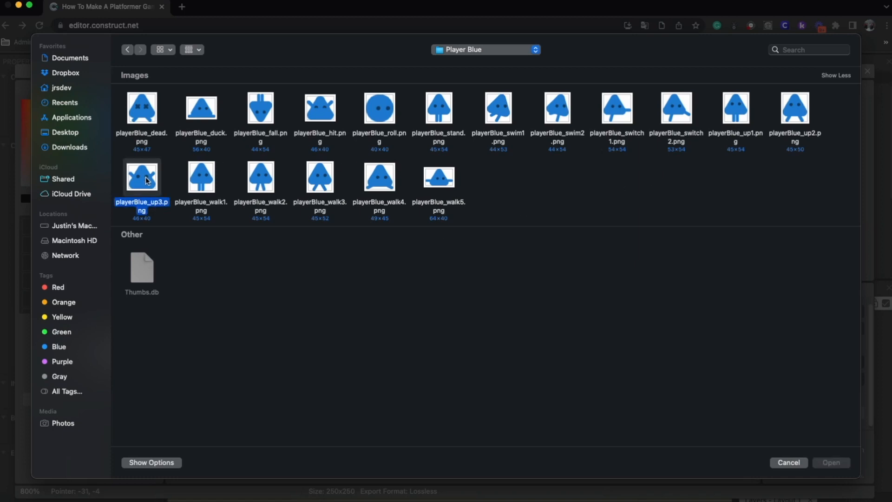
{"action": "left_click", "coordinate": [735, 117]}
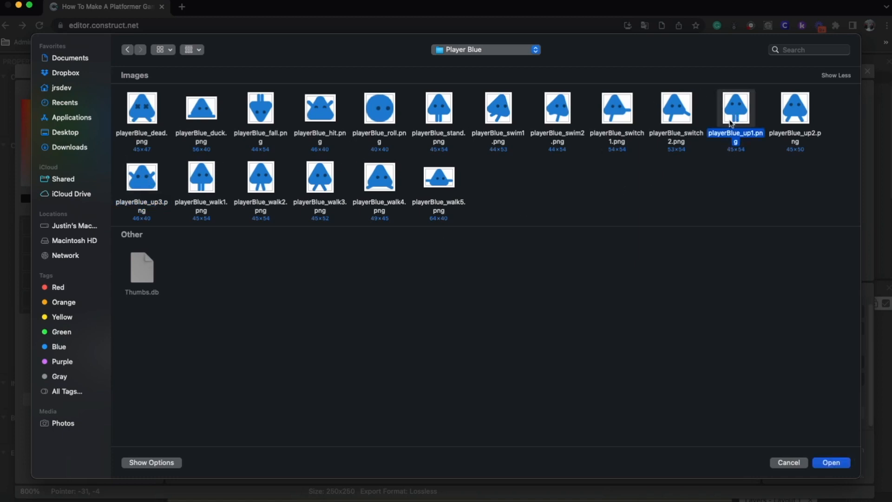
{"action": "key", "text": "Right"}
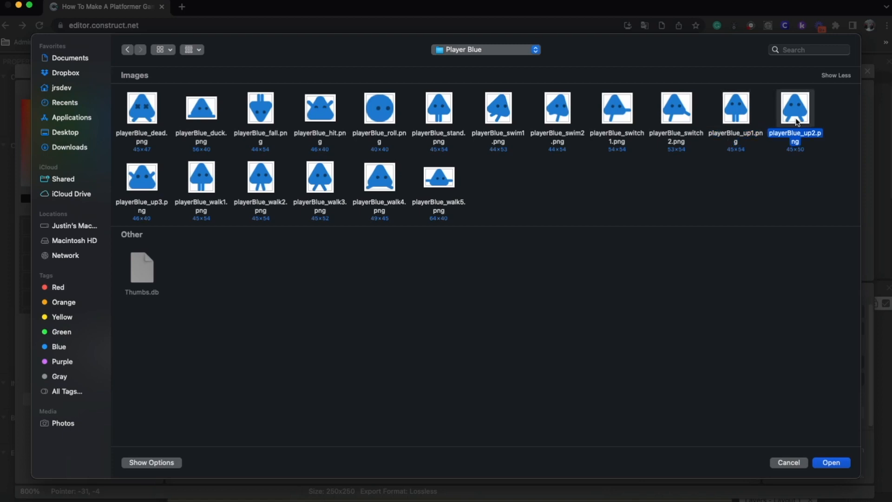
{"action": "left_click", "coordinate": [738, 112]}
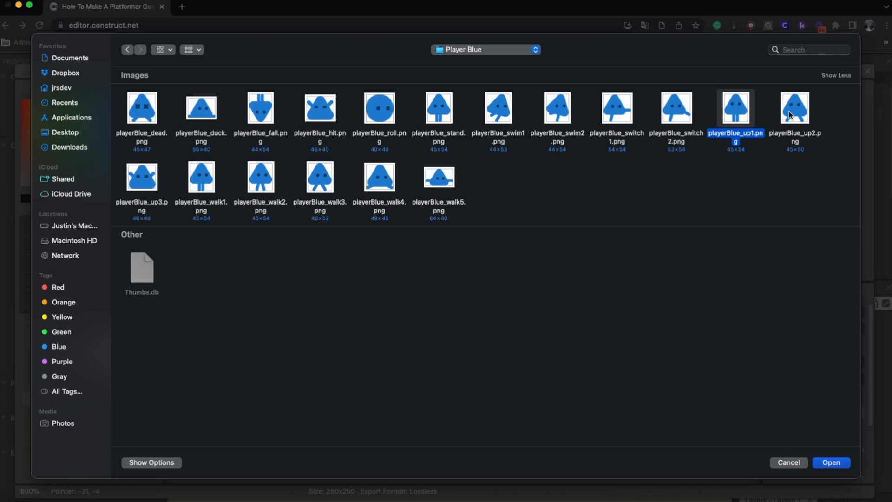
{"action": "left_click", "coordinate": [795, 116], "text": "shift"}
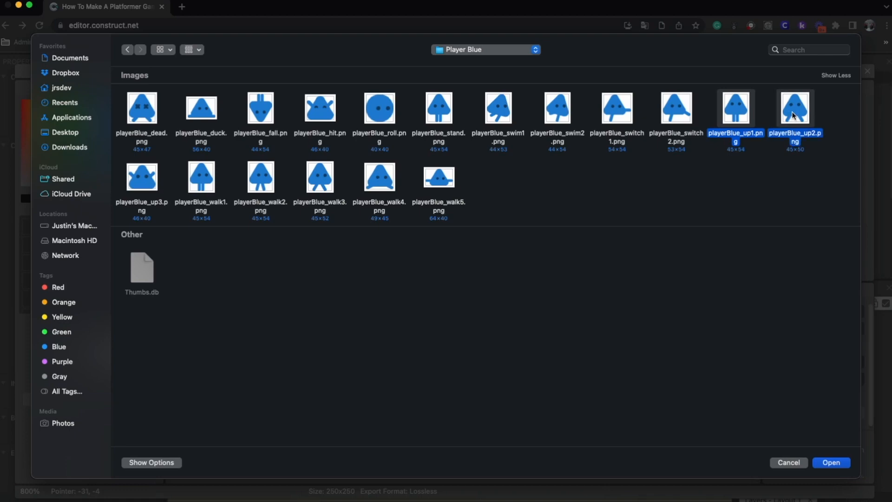
{"action": "left_click", "coordinate": [842, 462]}
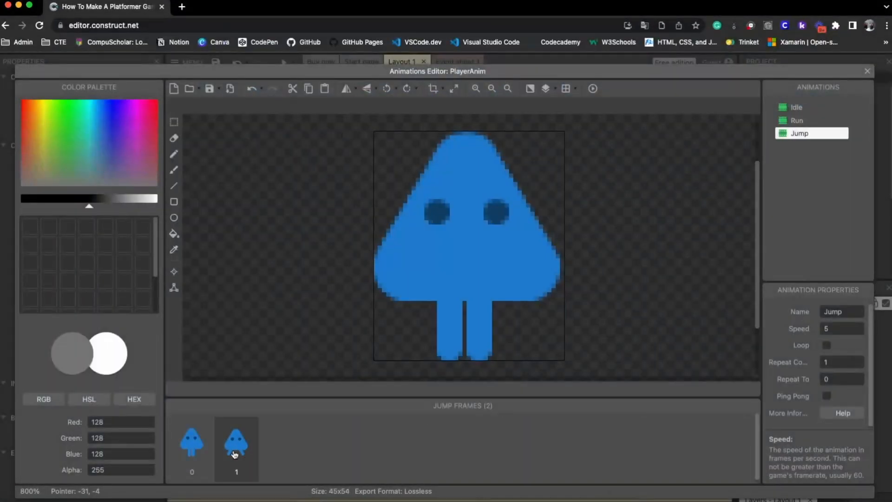
Step: Look through both Jump frames and quick-assign the origin of frame 0 to Bottom
{"action": "left_click", "coordinate": [186, 452]}
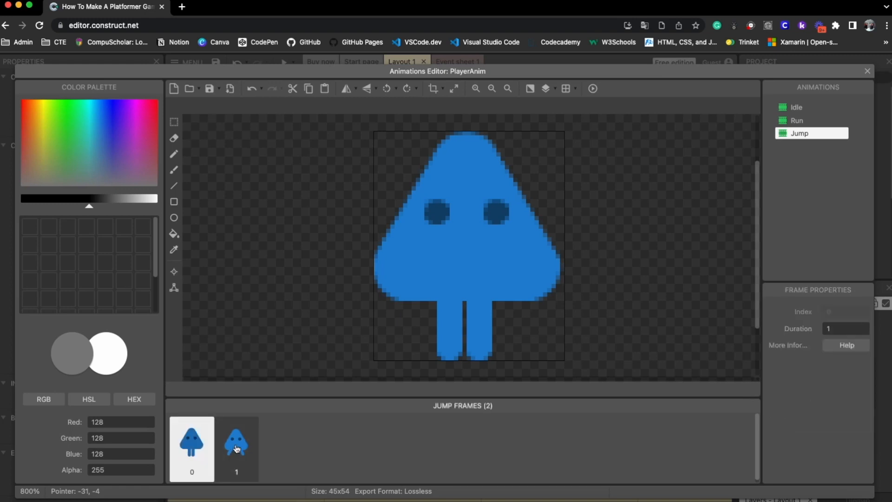
{"action": "left_click", "coordinate": [238, 449]}
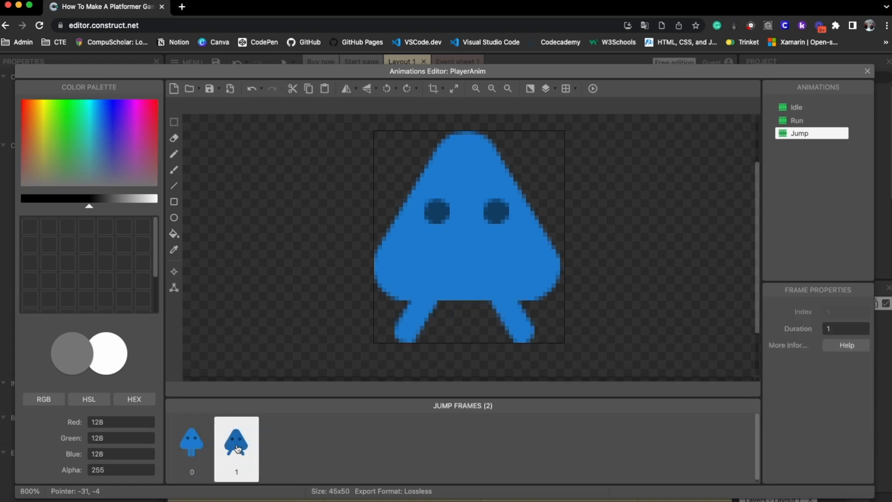
{"action": "left_click", "coordinate": [188, 458]}
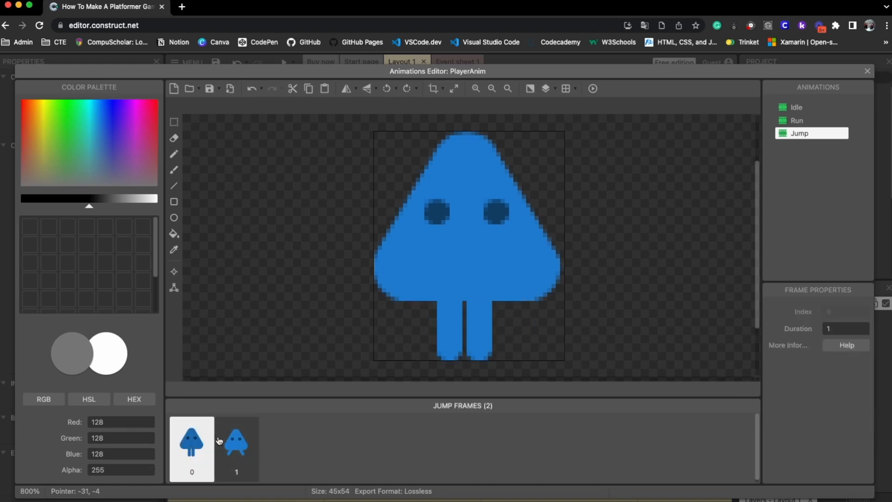
{"action": "left_click", "coordinate": [176, 273]}
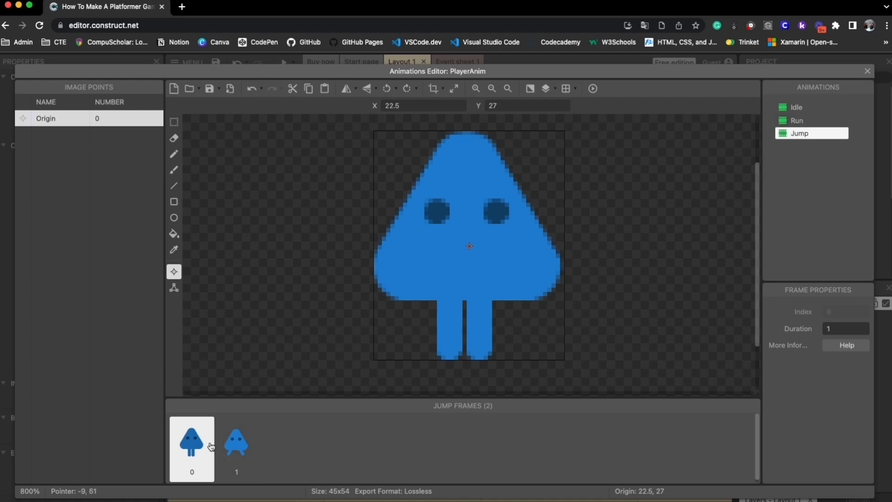
{"action": "right_click", "coordinate": [79, 124]}
{"action": "mouse_move", "coordinate": [121, 198]}
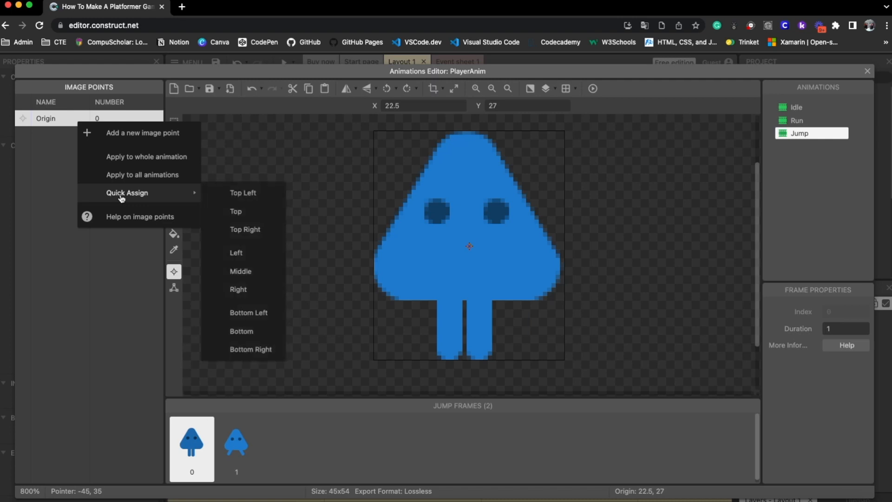
{"action": "left_click", "coordinate": [239, 332]}
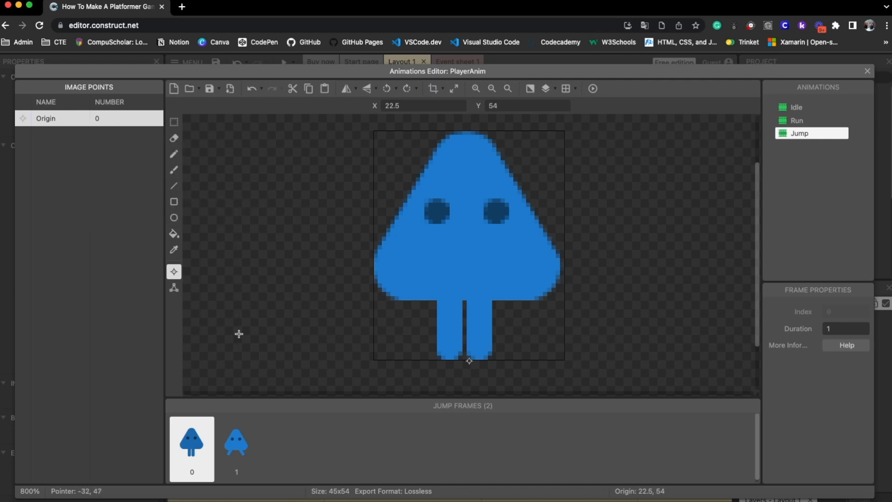
Step: Quick-assign the origin of Jump frame 1 to Bottom
{"action": "left_click", "coordinate": [234, 451]}
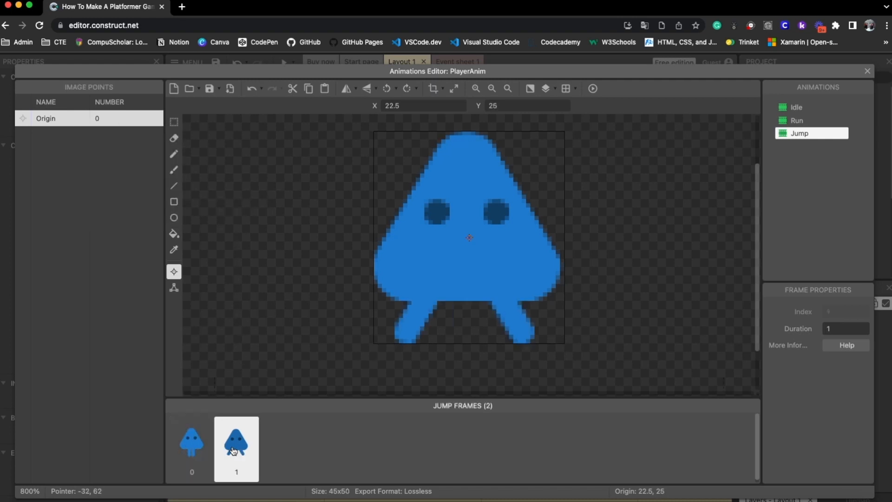
{"action": "right_click", "coordinate": [79, 122]}
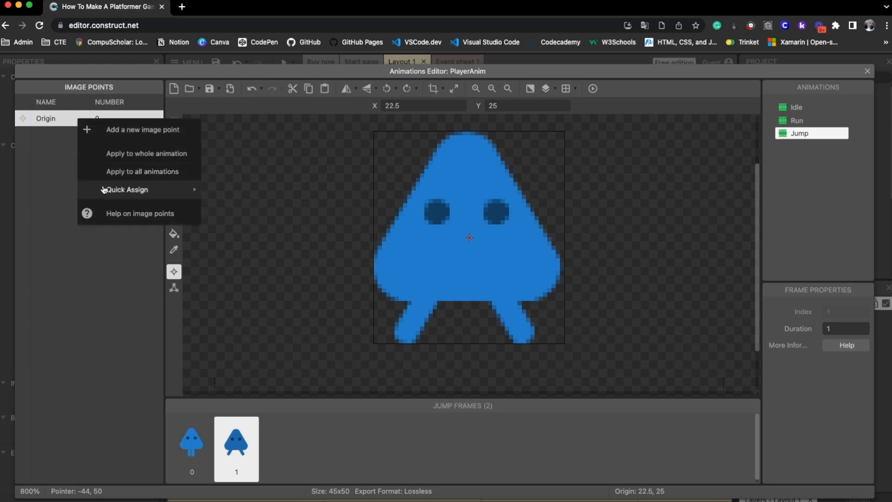
{"action": "mouse_move", "coordinate": [103, 190]}
{"action": "left_click", "coordinate": [221, 329]}
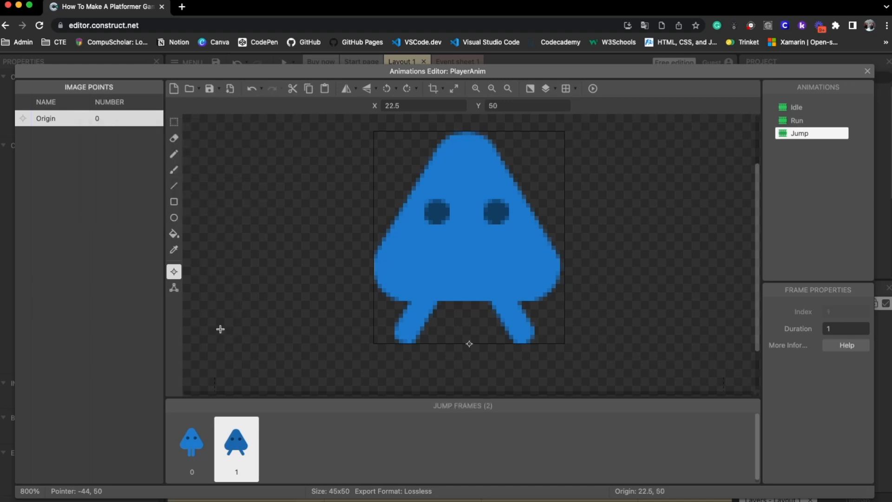
Step: Add another animation after Jump and name it Fall
{"action": "left_click", "coordinate": [839, 138]}
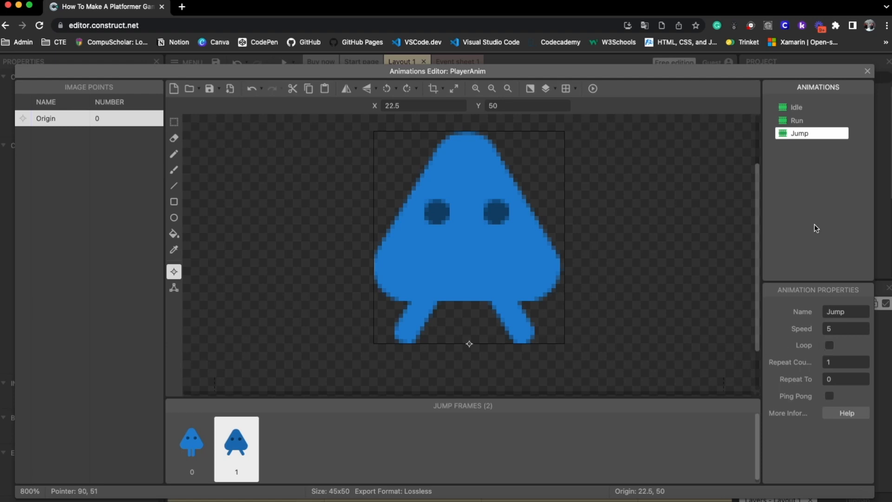
{"action": "left_click", "coordinate": [800, 166]}
{"action": "right_click", "coordinate": [792, 152]}
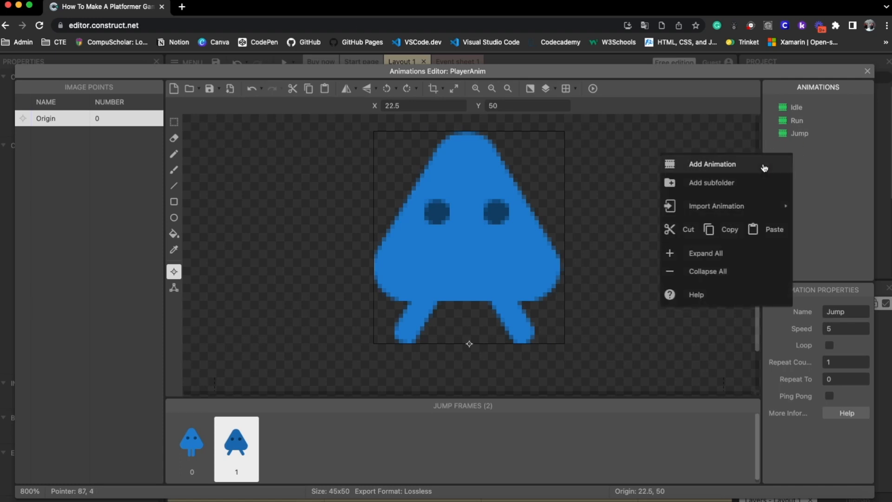
{"action": "left_click", "coordinate": [752, 165]}
{"action": "left_click", "coordinate": [845, 310]}
{"action": "type", "text": "Fall"}
{"action": "key", "text": "Tab"}
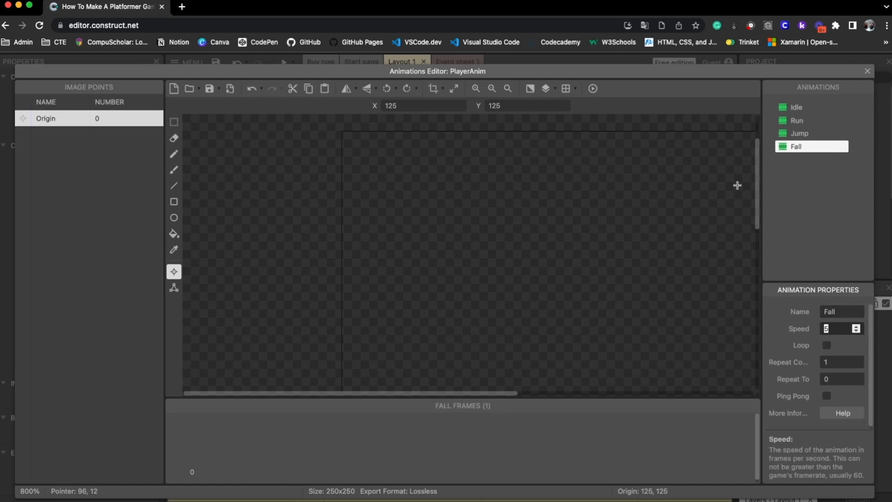
Step: Load playerBlue_fall.png as the frame of the Fall animation
{"action": "left_click", "coordinate": [189, 89]}
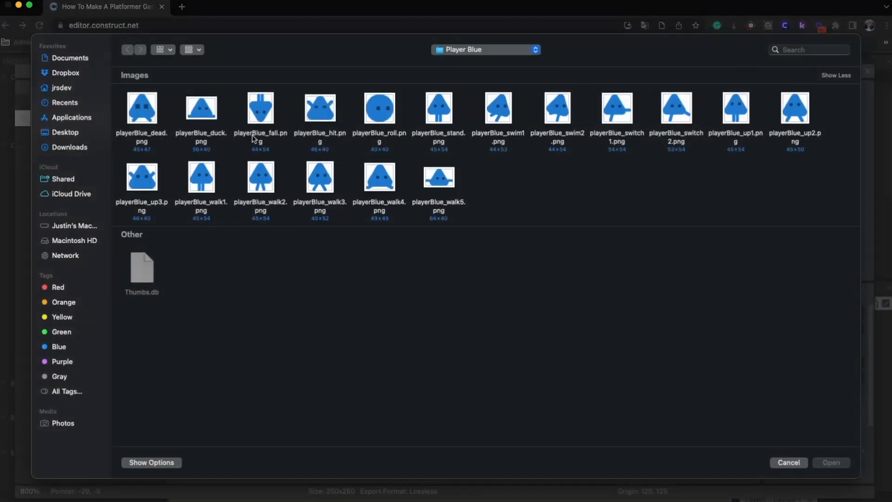
{"action": "left_click", "coordinate": [259, 116]}
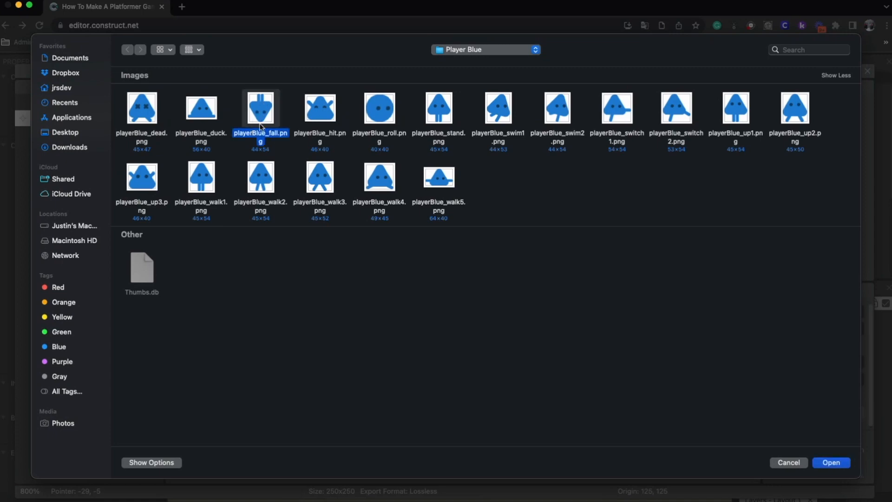
{"action": "left_click", "coordinate": [828, 462]}
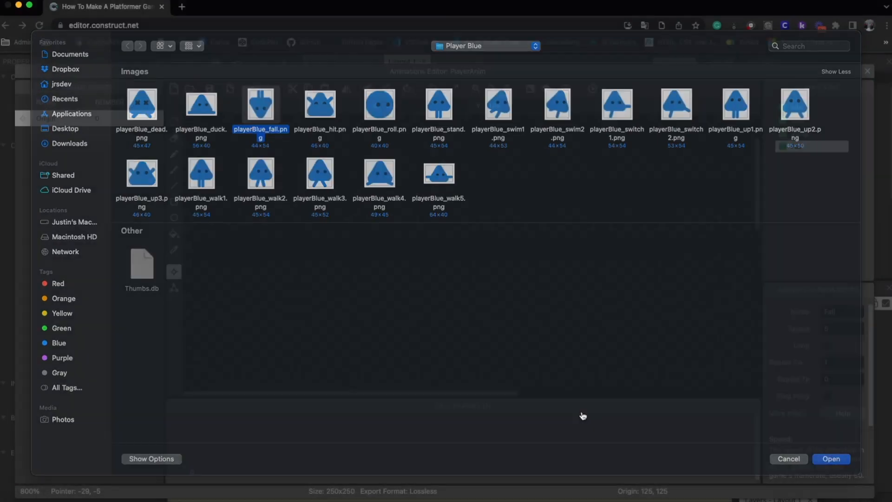
Step: Quick-assign the origin of the Fall frame to Bottom
{"action": "right_click", "coordinate": [85, 124]}
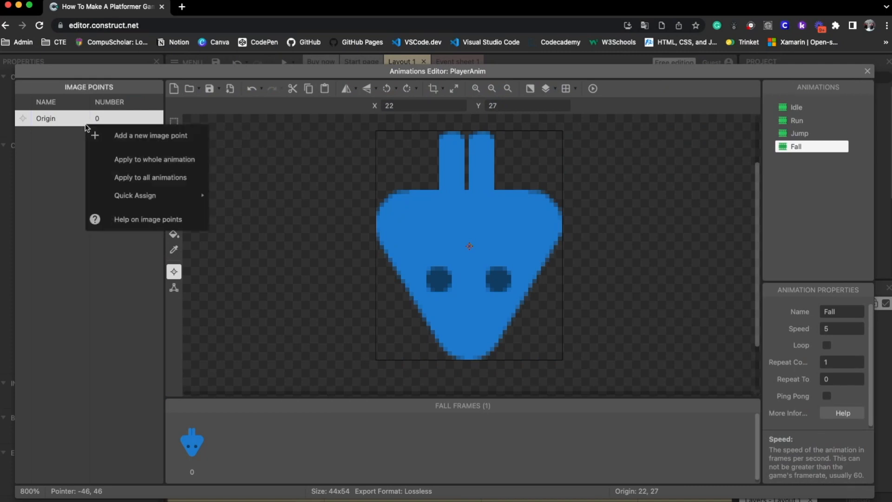
{"action": "mouse_move", "coordinate": [154, 196]}
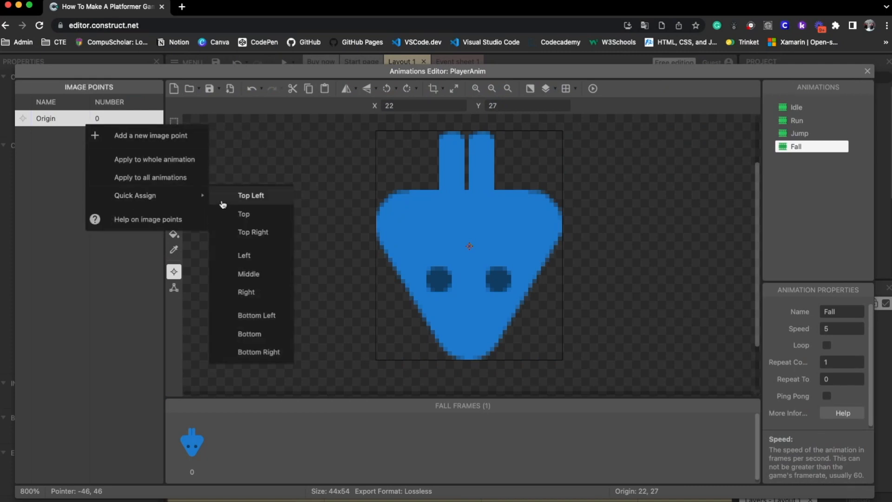
{"action": "left_click", "coordinate": [260, 335]}
{"action": "left_click", "coordinate": [801, 192]}
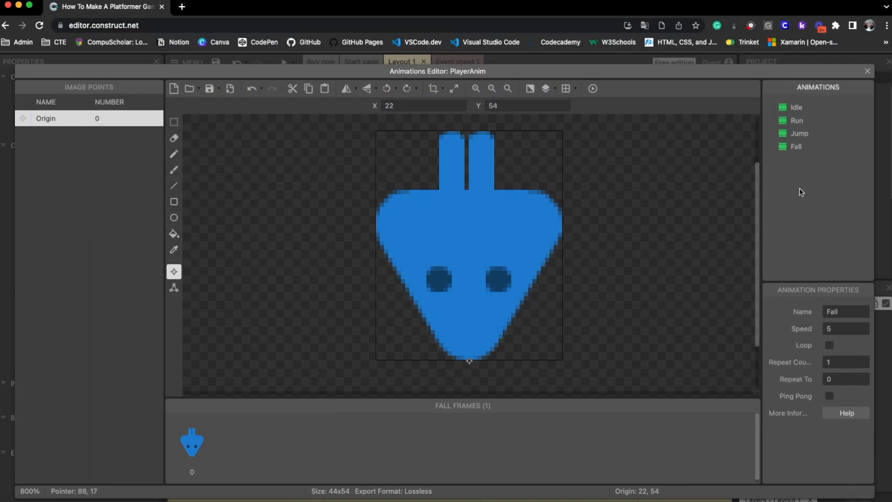
Step: Review the frames and origins of the Idle, Run, Jump and Fall animations one after another
{"action": "left_click", "coordinate": [798, 108]}
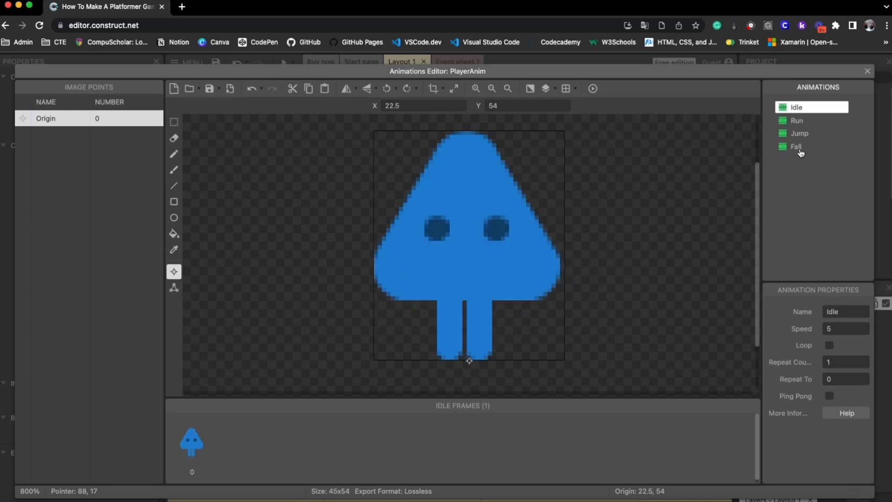
{"action": "left_click", "coordinate": [799, 122]}
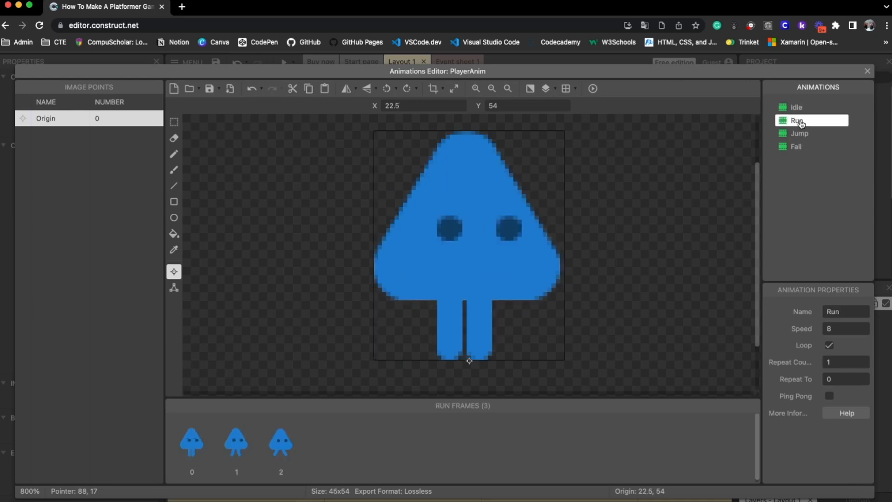
{"action": "left_click", "coordinate": [799, 136]}
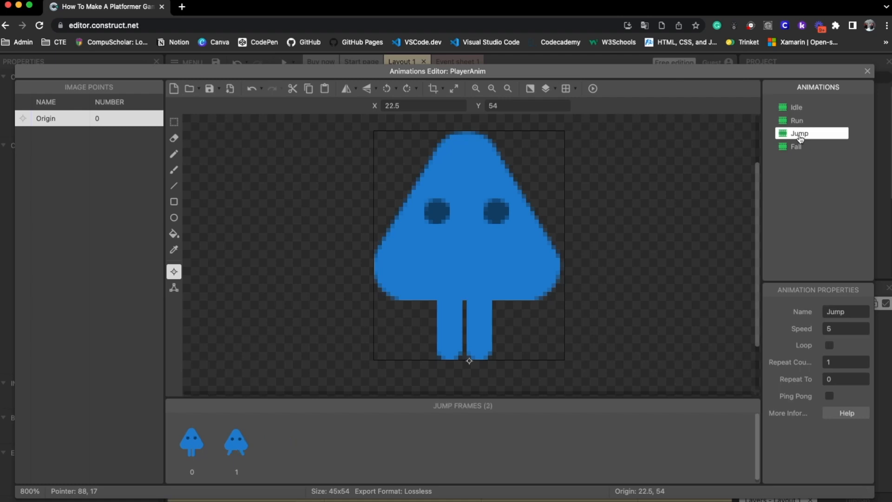
{"action": "left_click", "coordinate": [799, 149]}
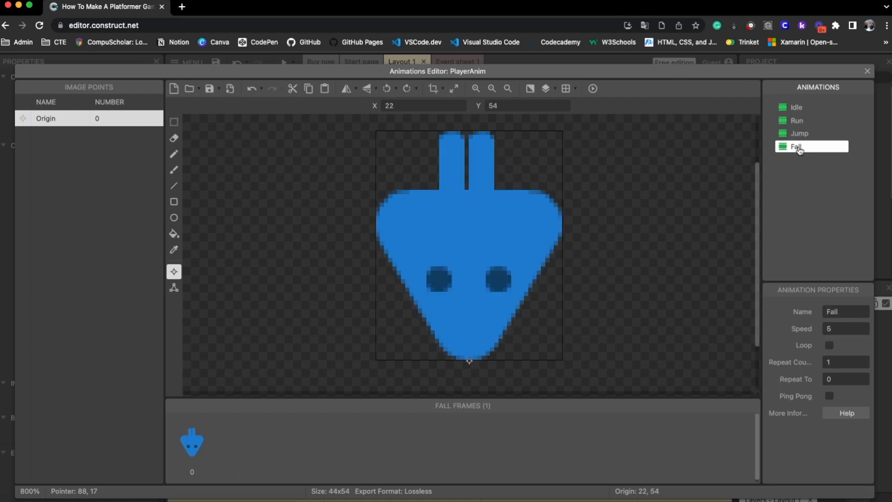
{"action": "left_click", "coordinate": [801, 122]}
{"action": "left_click", "coordinate": [804, 112]}
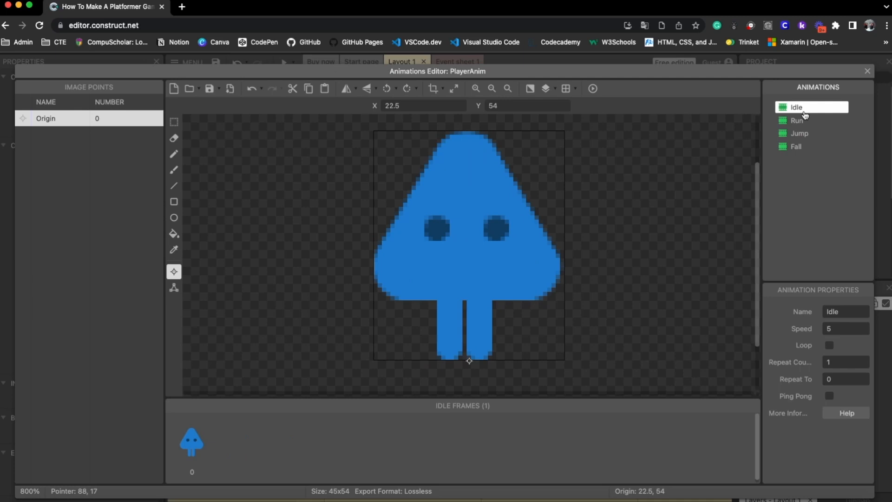
Step: Mirror the first frame of the Run animation horizontally and mirror it back to its original direction
{"action": "left_click", "coordinate": [802, 124]}
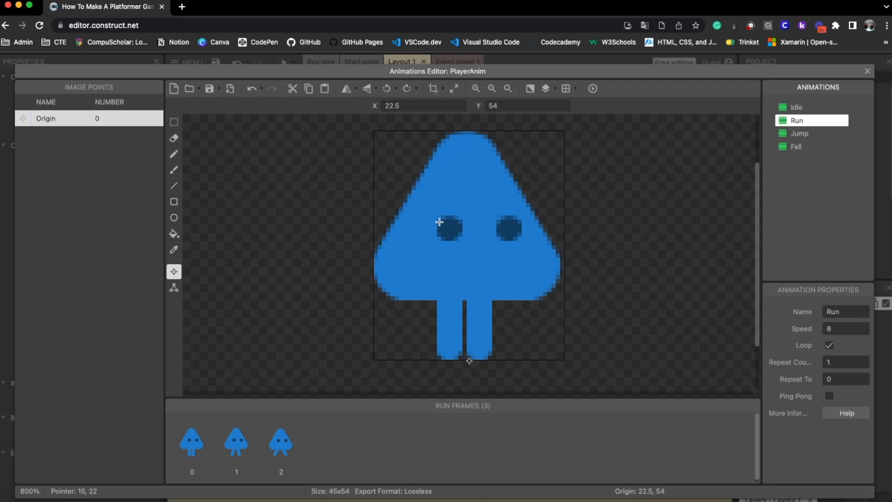
{"action": "left_click", "coordinate": [346, 88]}
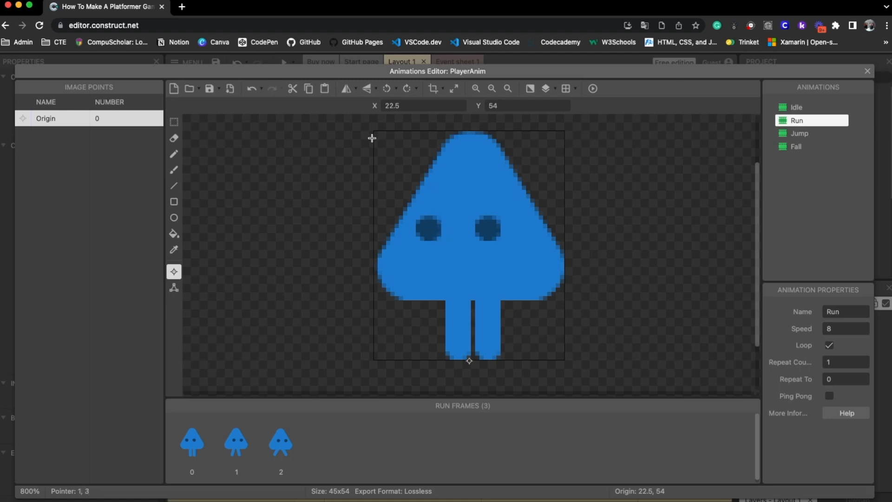
{"action": "left_click", "coordinate": [350, 94]}
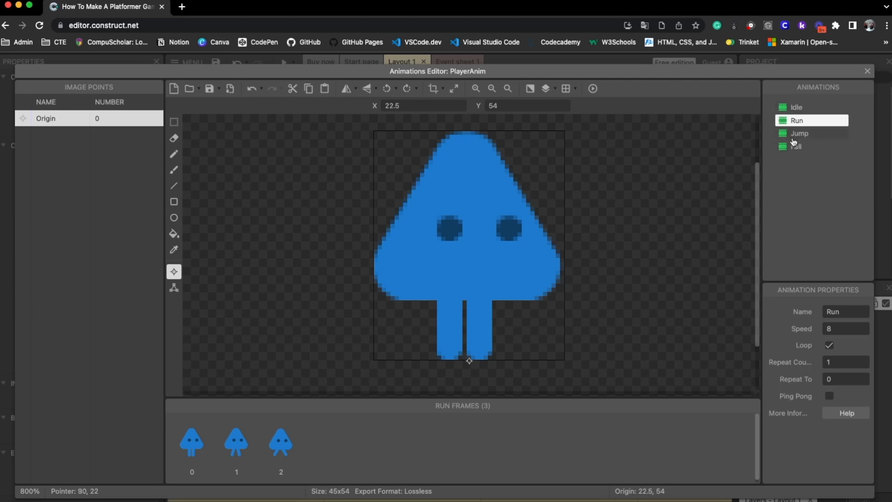
Step: Close the animations editor and look over PlayerBox and PlayerAnim in Layout 1, as well as Event sheet 1
{"action": "left_click", "coordinate": [867, 68]}
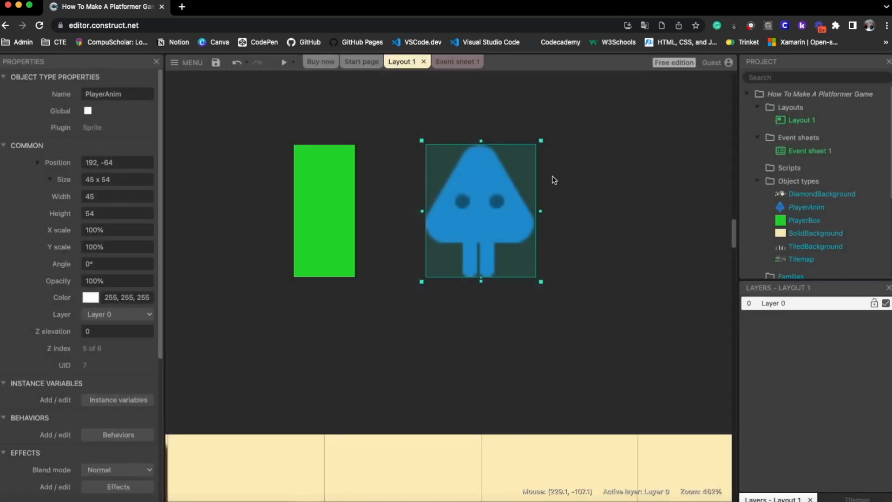
{"action": "left_click", "coordinate": [326, 194]}
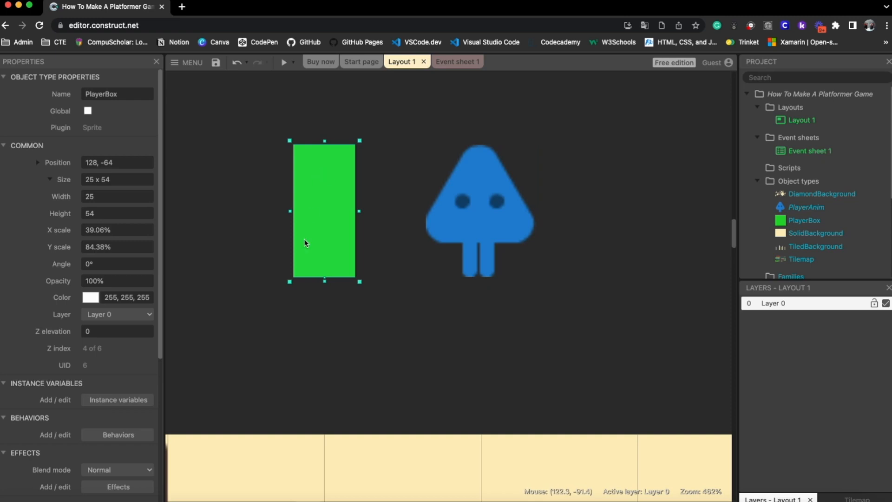
{"action": "left_click_drag", "start_coordinate": [319, 213], "coordinate": [298, 216]}
{"action": "left_click", "coordinate": [457, 223]}
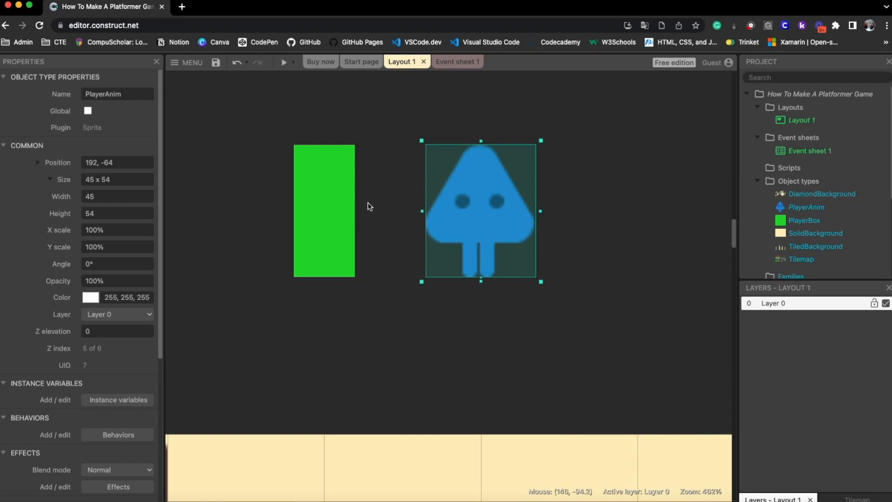
{"action": "left_click", "coordinate": [449, 61]}
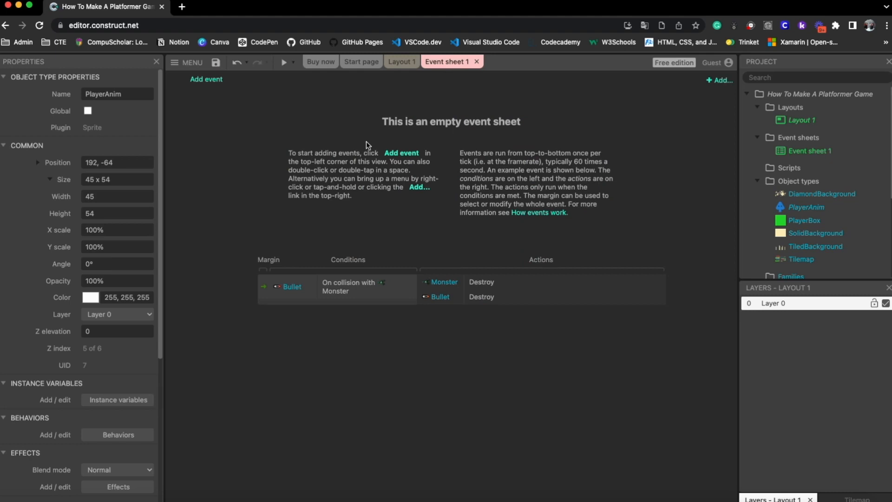
{"action": "left_click", "coordinate": [408, 62]}
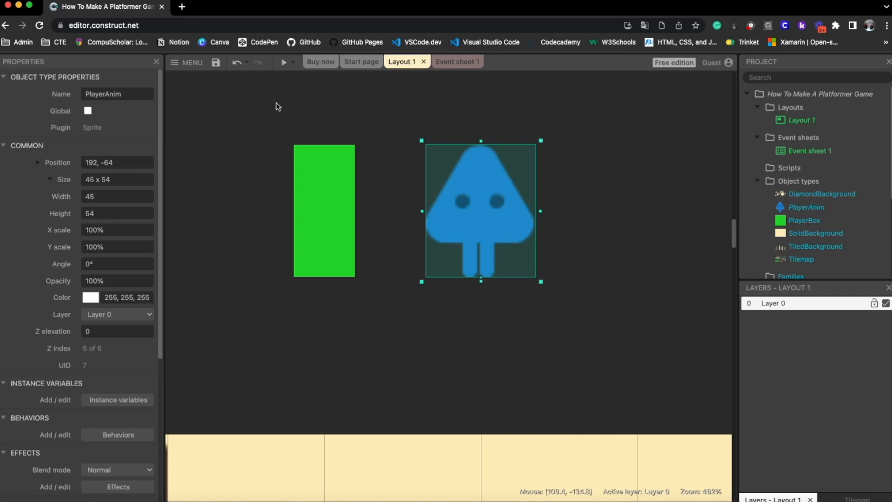